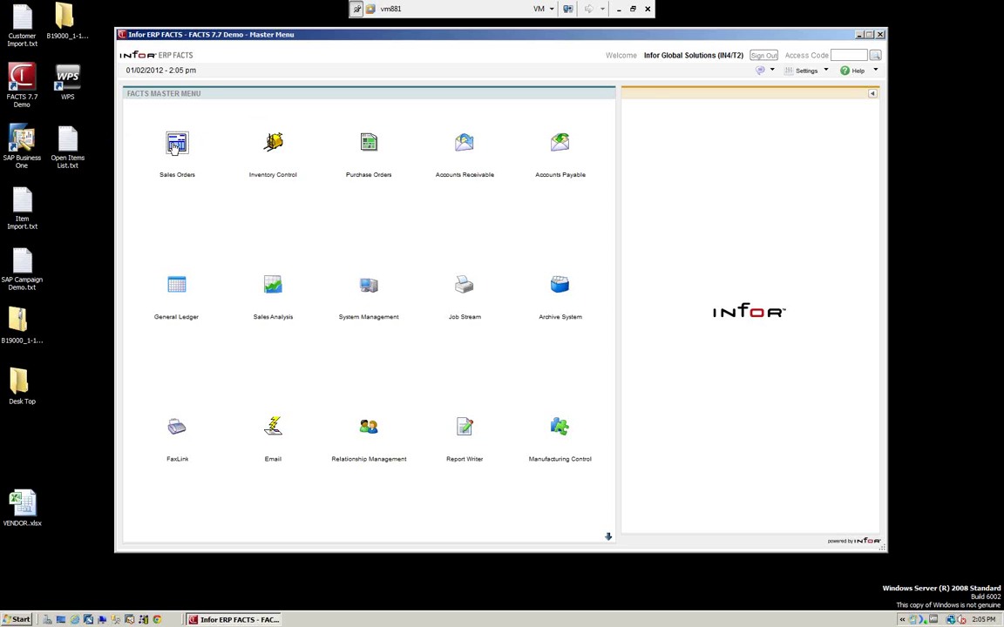
Step: Open Order Confirmation from the Sales Orders invoices functions, then reposition and enlarge its window
click(174, 145)
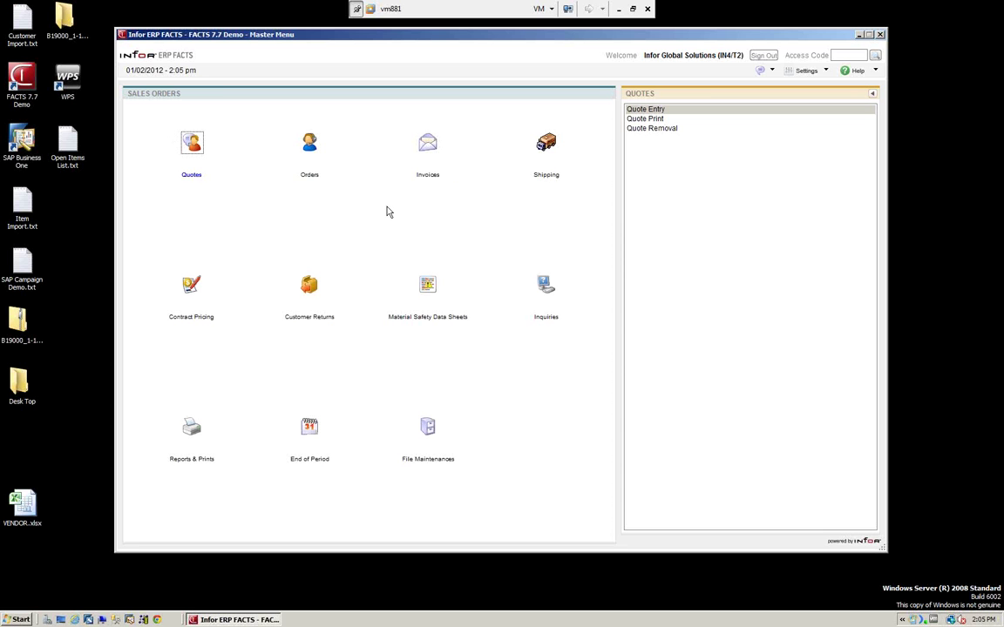
click(310, 148)
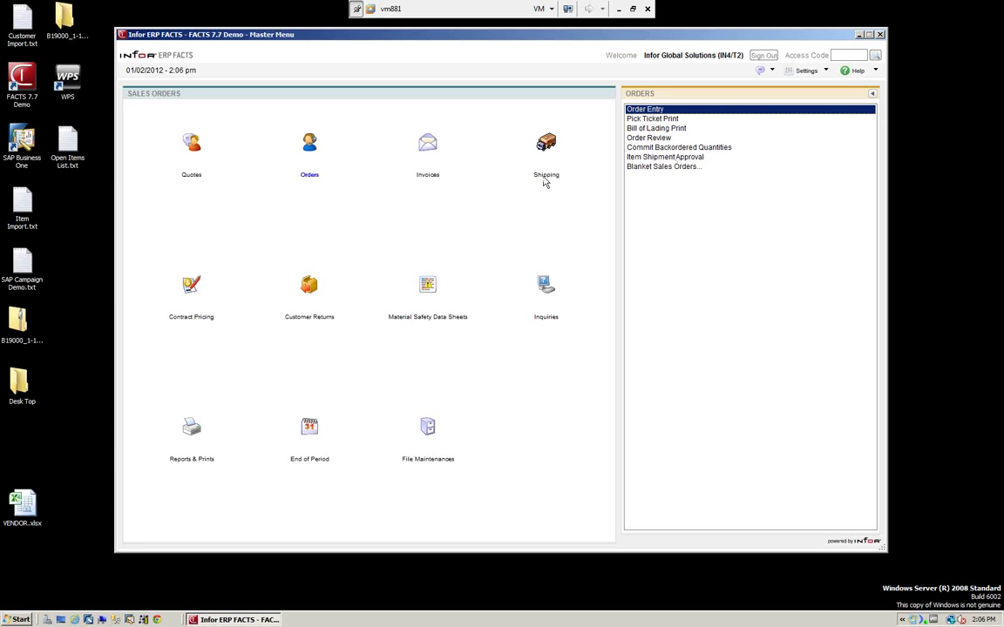
click(428, 146)
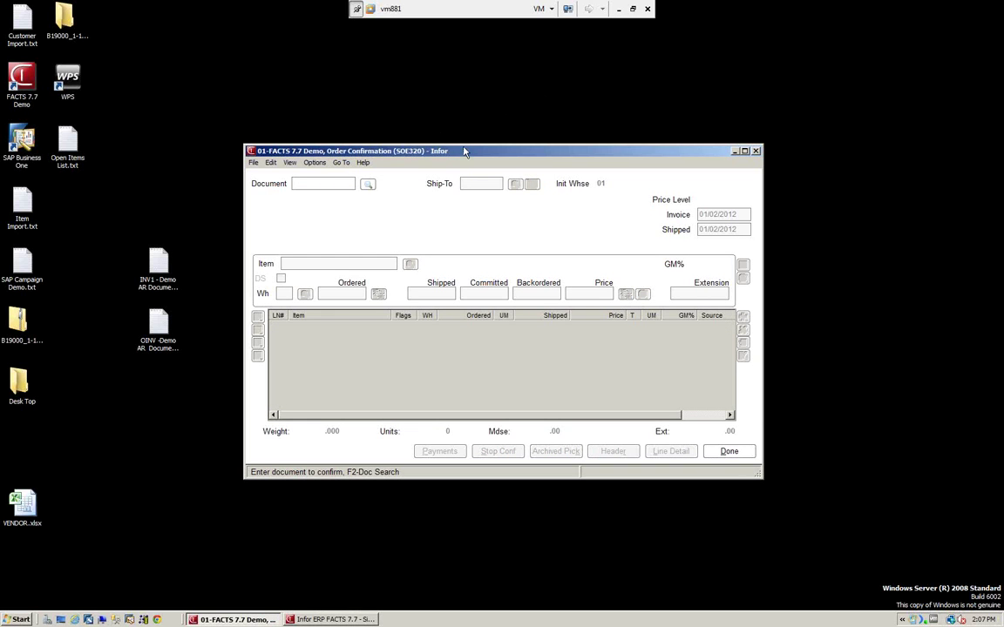
drag(463, 151, 381, 68)
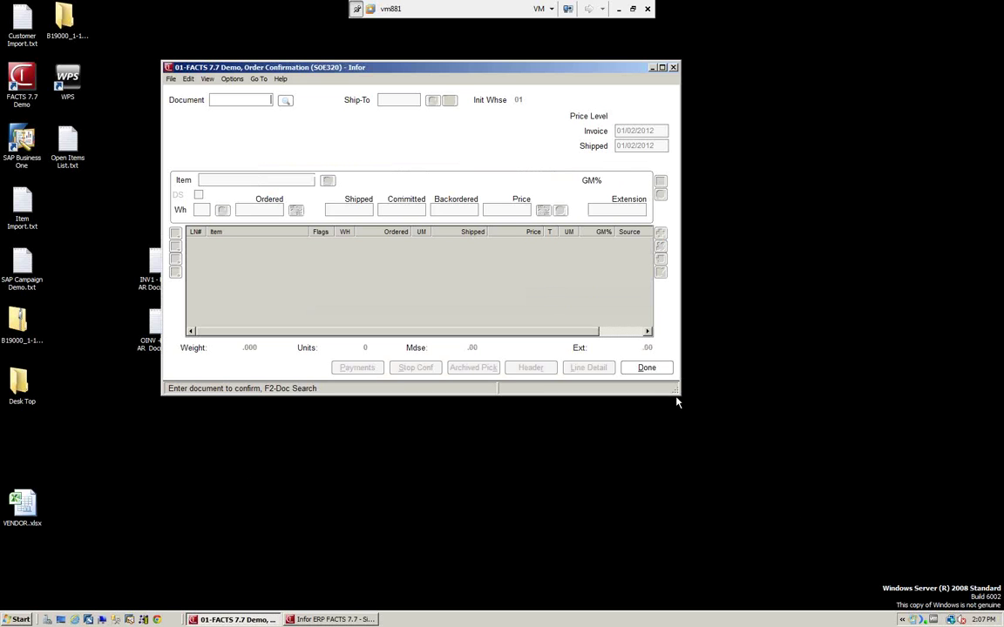
drag(680, 394, 802, 521)
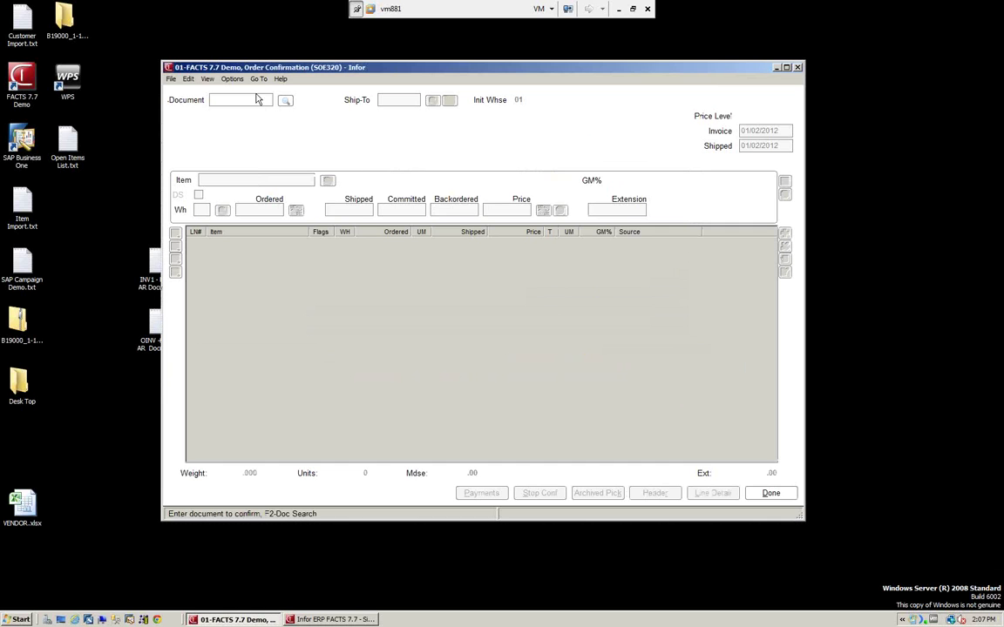
Step: Look up and load the Southeastern Industrial Supply sales order dated 01/02/12 with status W for confirmation
click(232, 101)
click(286, 102)
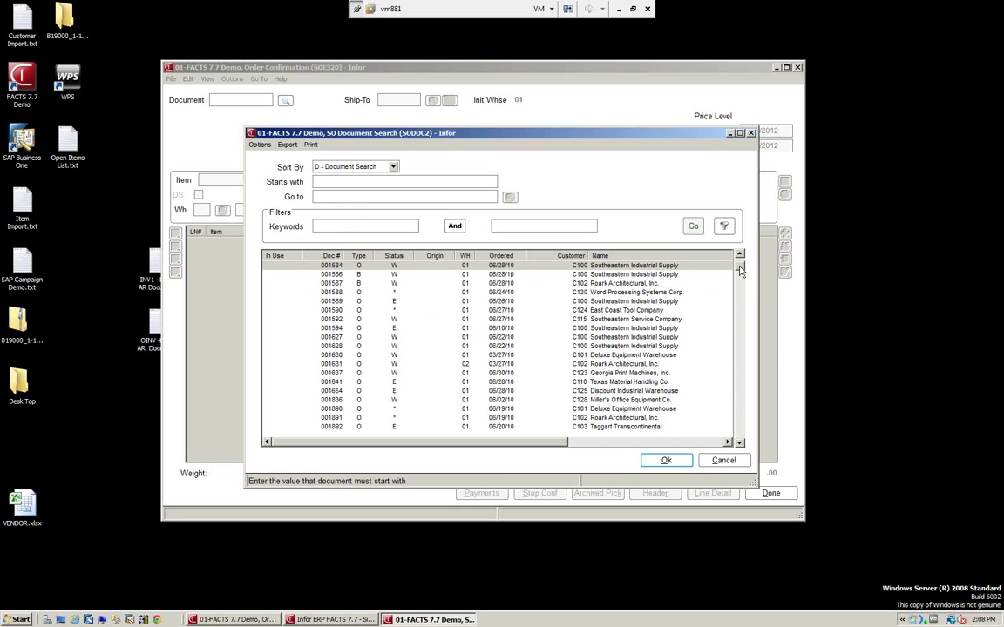
drag(740, 291, 732, 320)
key(Down)
key(Down)
key(Down)
key(Down)
key(Down)
key(Down)
key(Down)
key(Down)
key(Down)
key(Down)
key(Down)
key(Down)
key(Down)
key(Down)
key(Down)
key(Down)
key(Down)
key(Down)
key(Down)
key(Down)
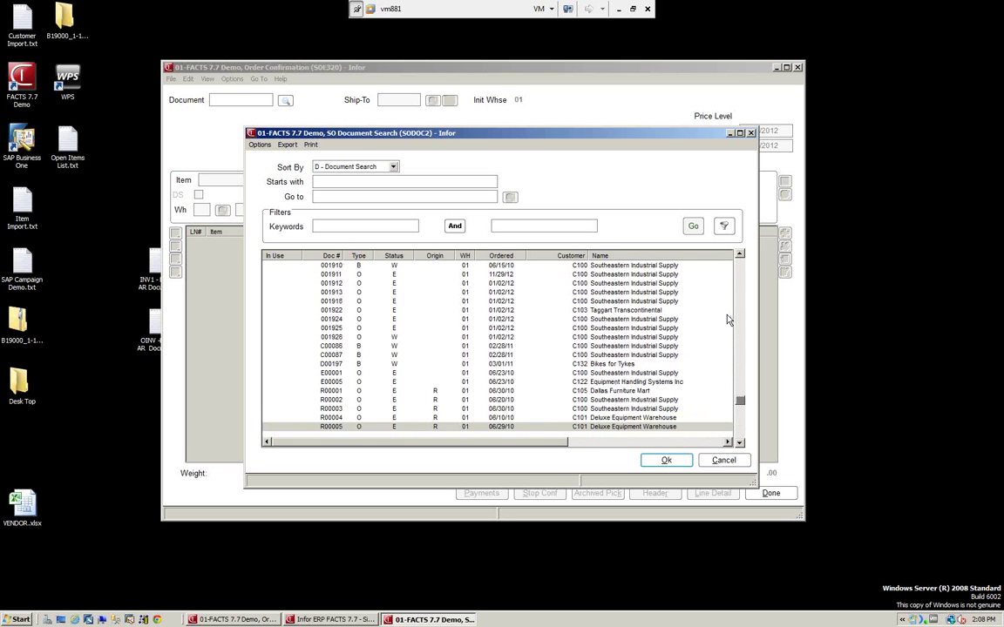
click(341, 338)
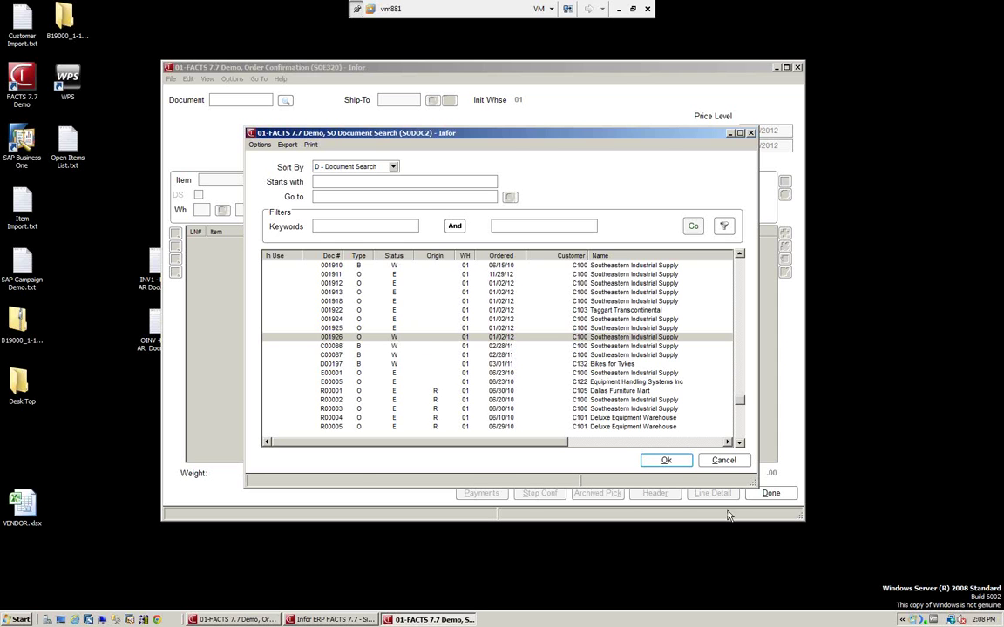
click(667, 461)
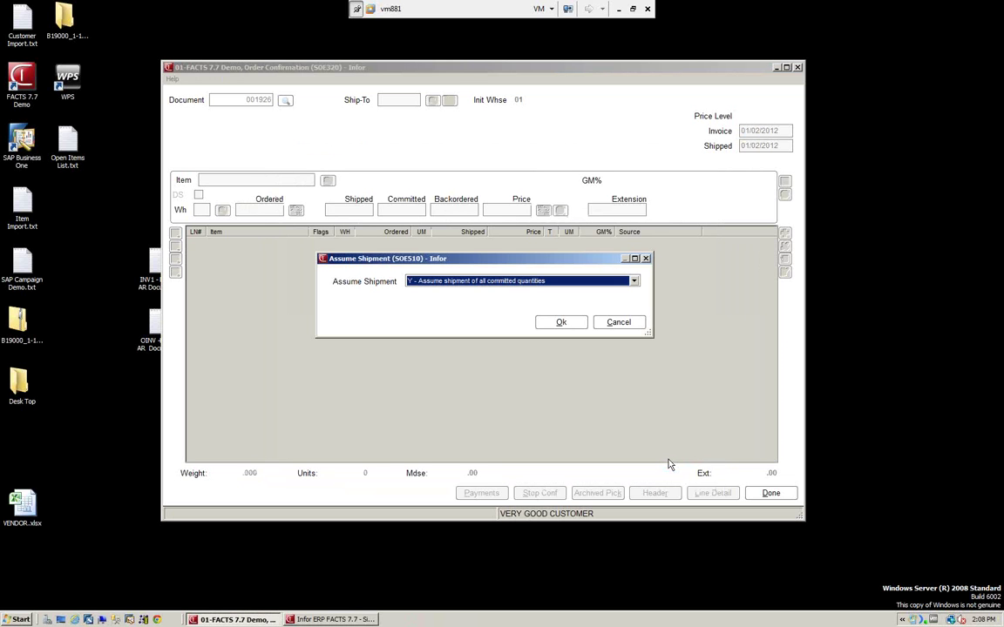
Step: Review the Assume Shipment choices and accept "Y - Assume shipment of all committed quantities"
click(635, 282)
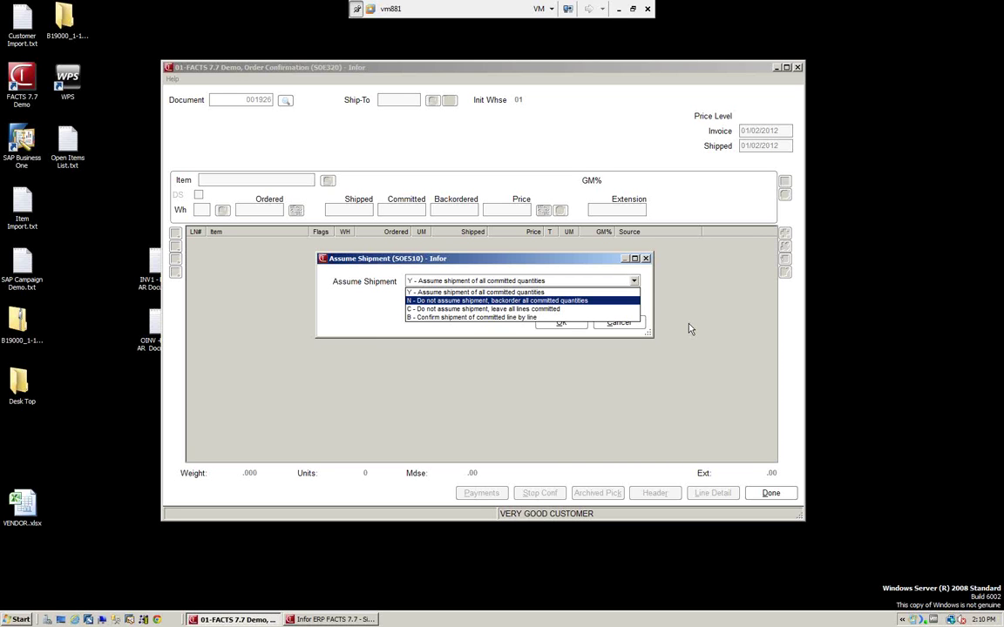
key(Down)
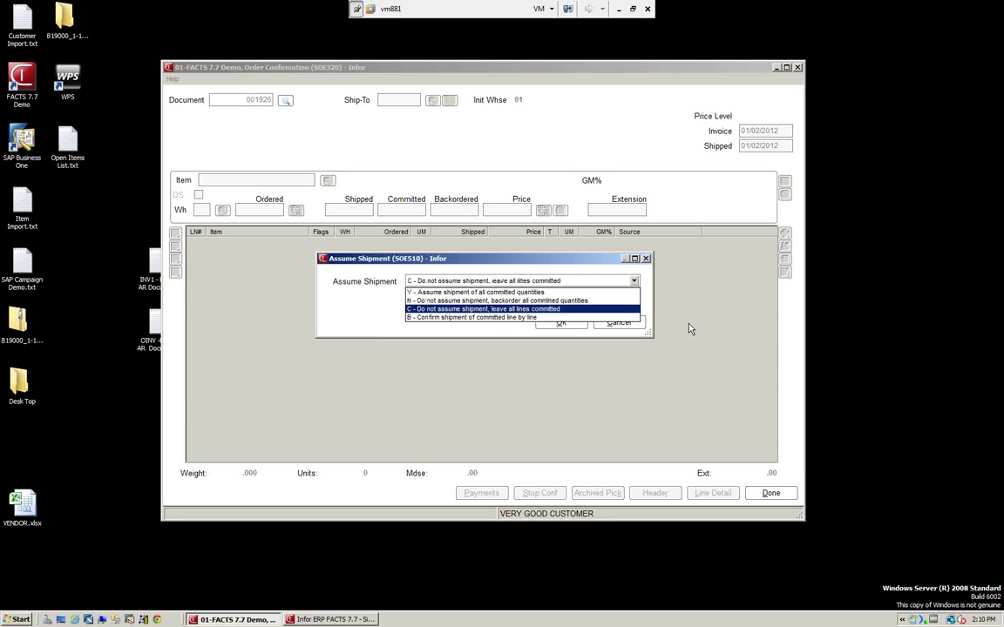
key(Down)
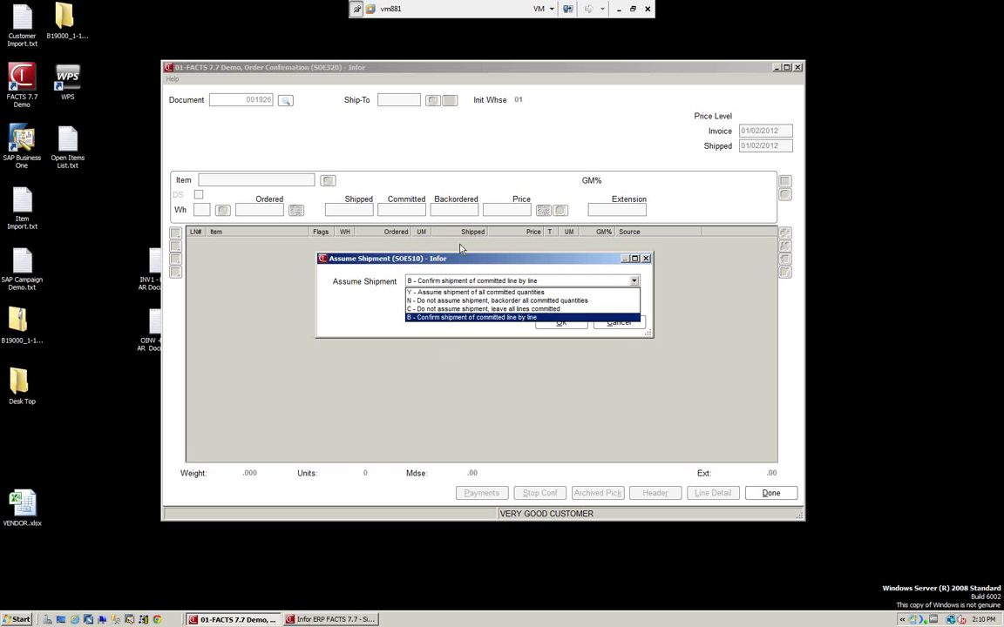
click(485, 293)
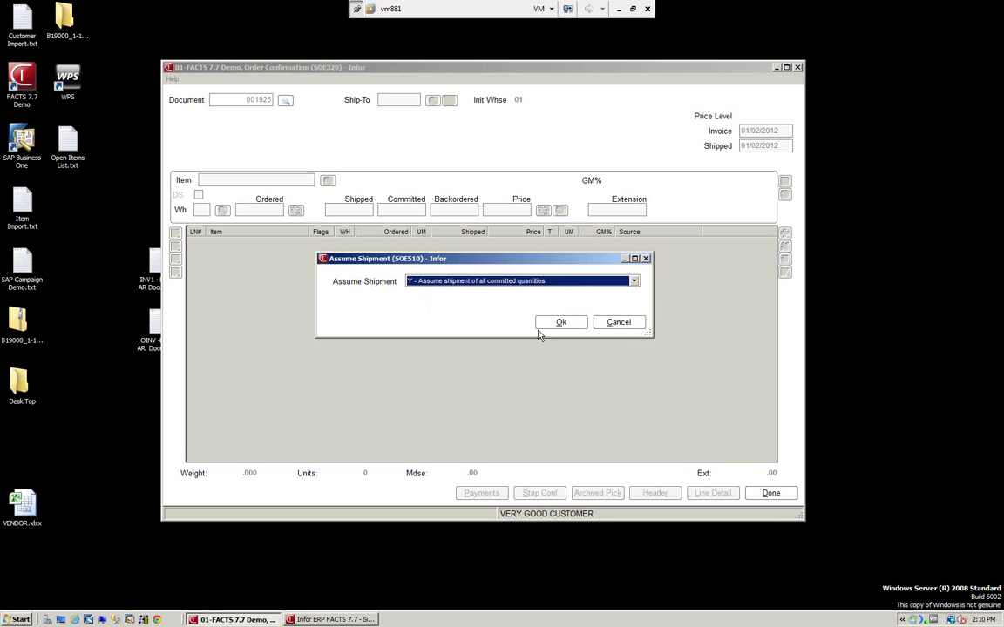
click(561, 323)
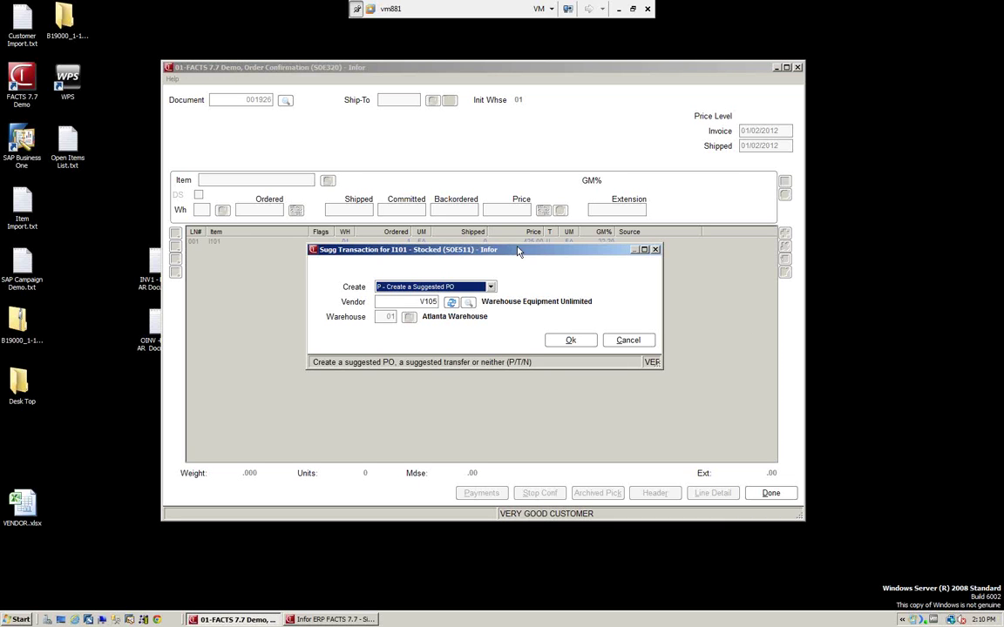
Step: Set the suggested transaction for item I101 to "N - Do Not Create" and accept it
drag(517, 251, 473, 312)
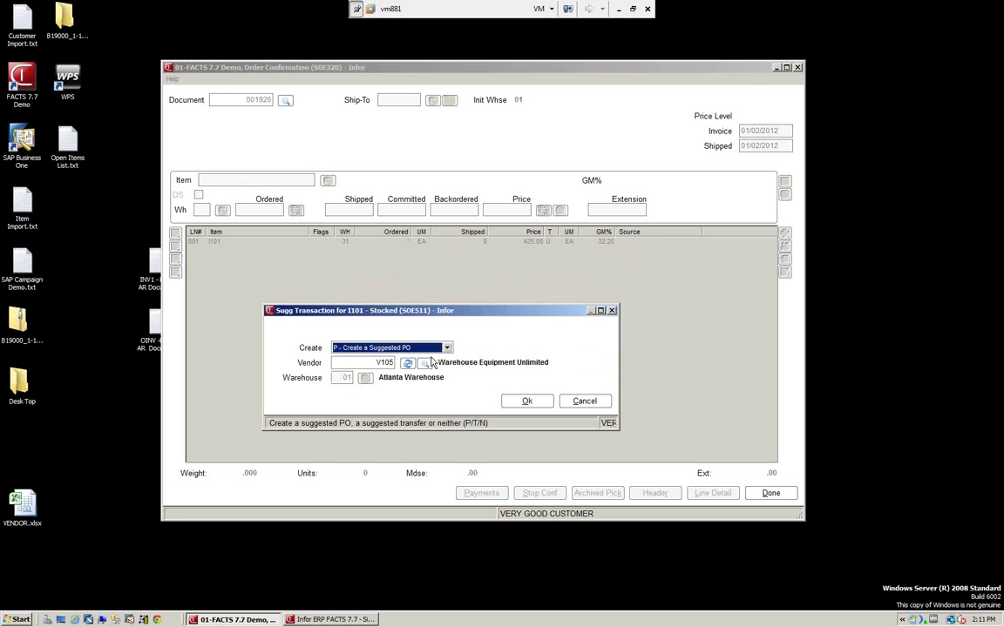
drag(460, 307, 466, 284)
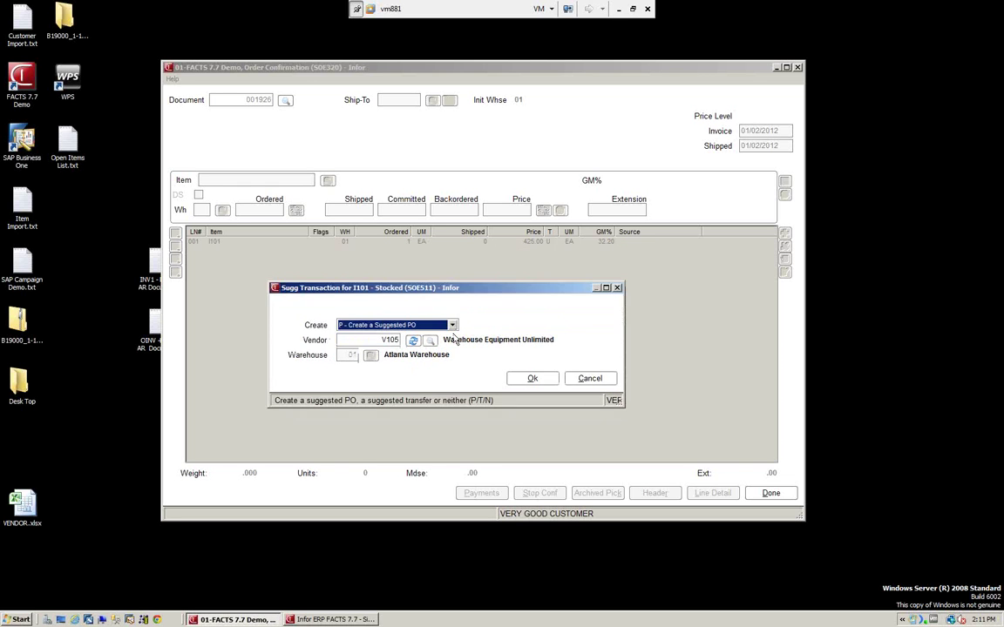
click(452, 325)
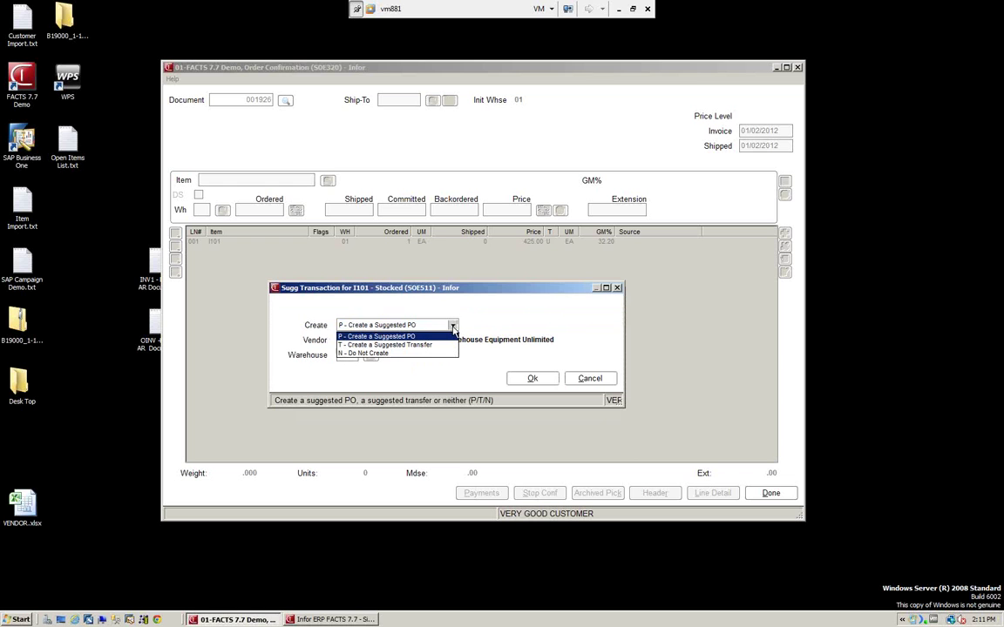
click(396, 353)
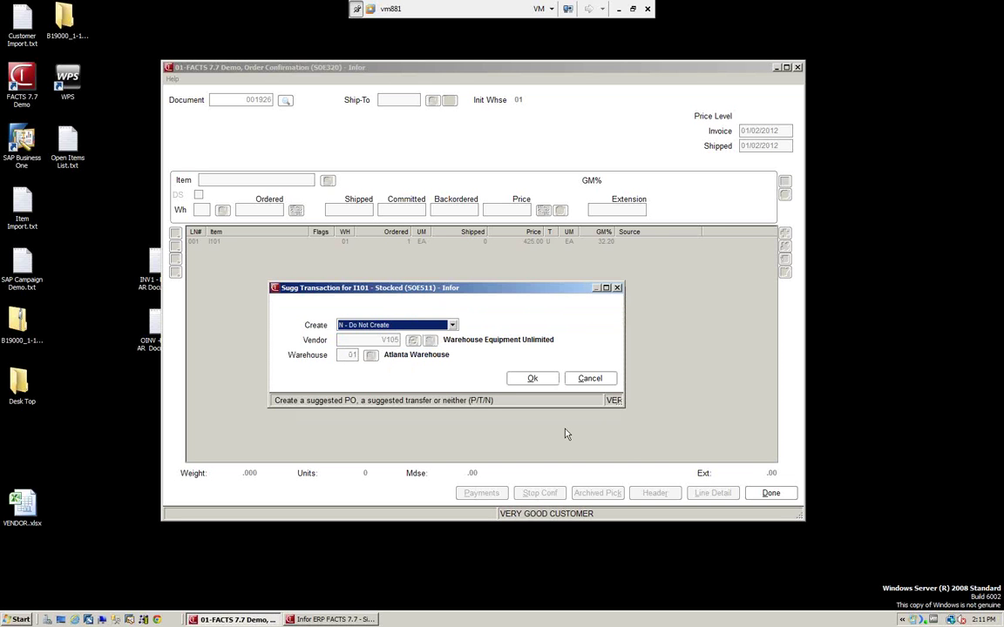
click(534, 381)
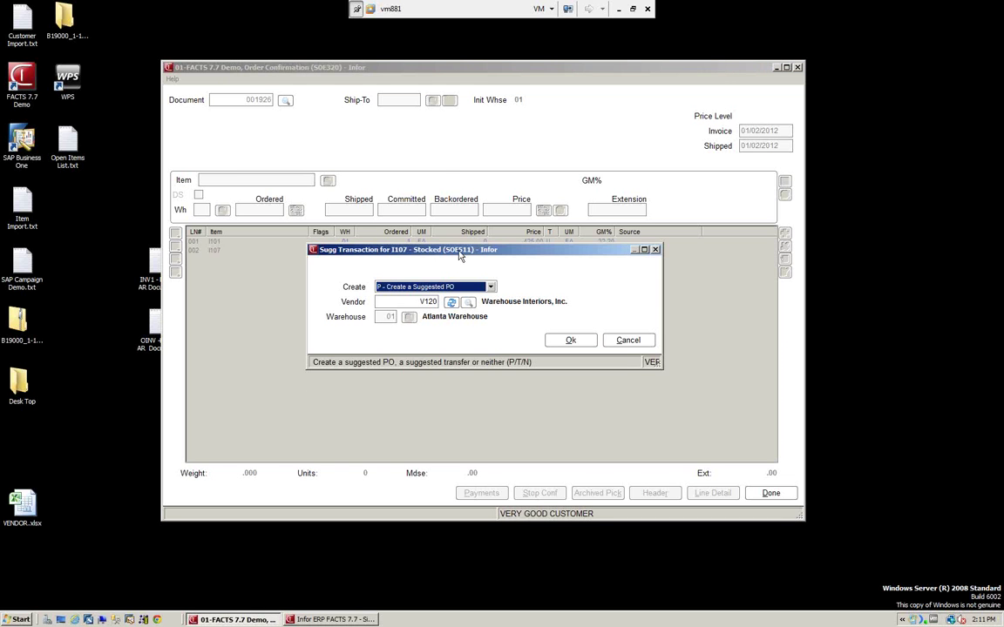
Step: Set the suggested transaction for item I107 to "N - Do Not Create" and accept it
drag(515, 255, 495, 300)
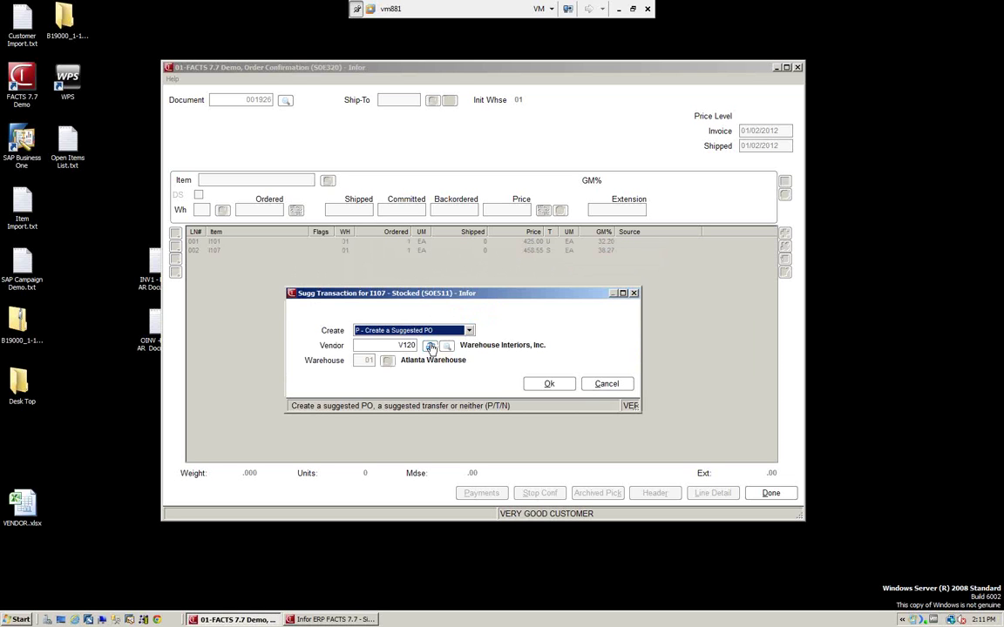
click(468, 330)
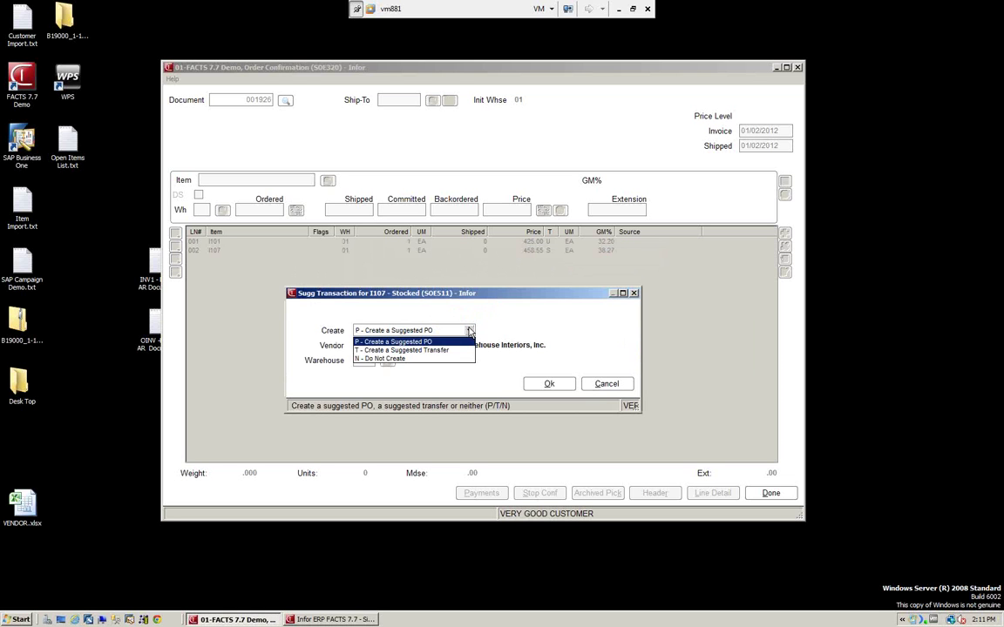
click(383, 359)
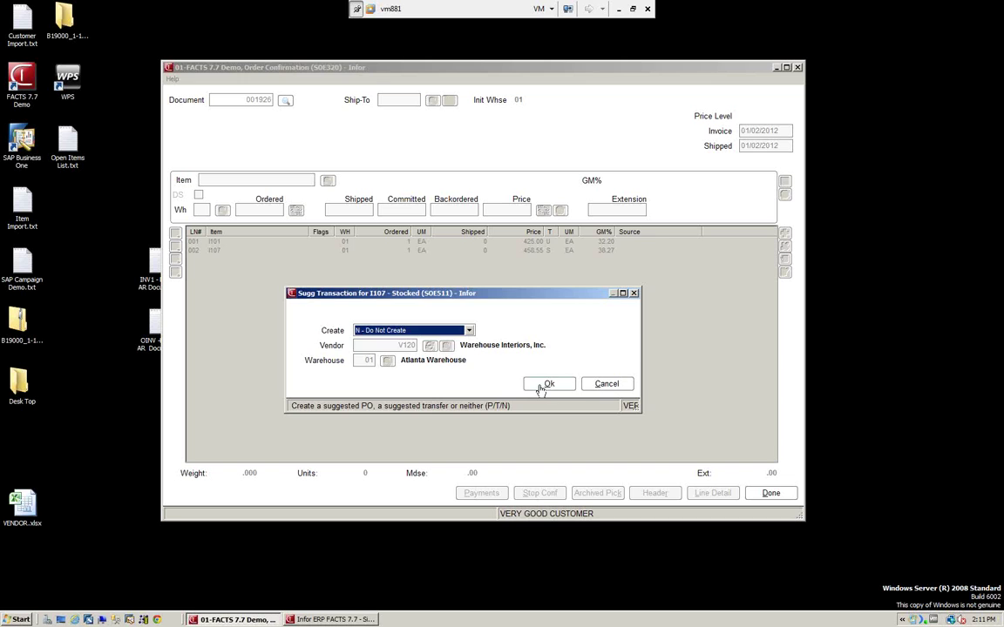
click(542, 385)
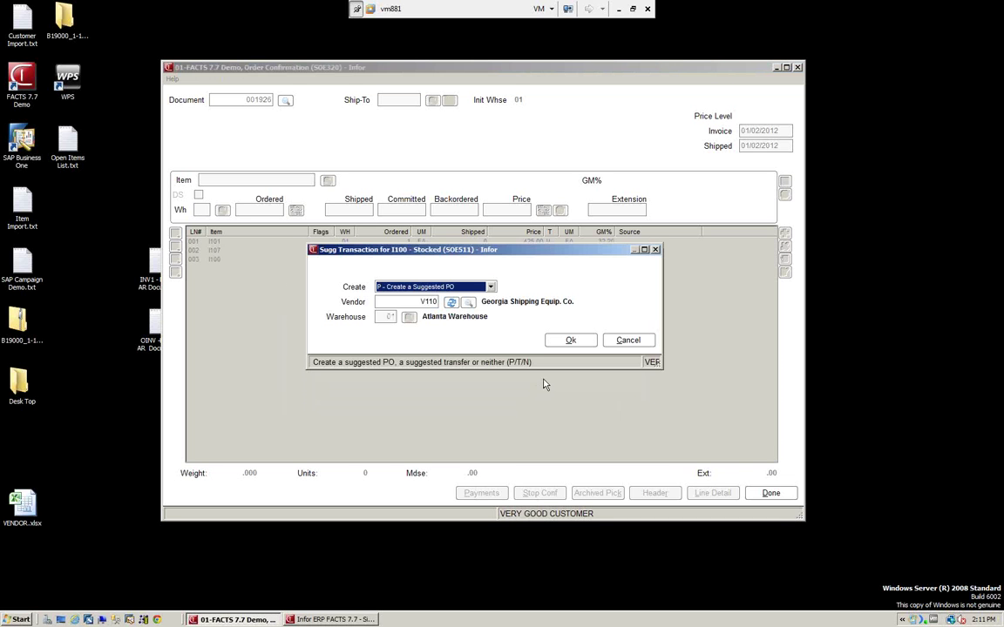
Step: Set the suggested transaction for item I100 to "N - Do Not Create" and accept it
click(489, 286)
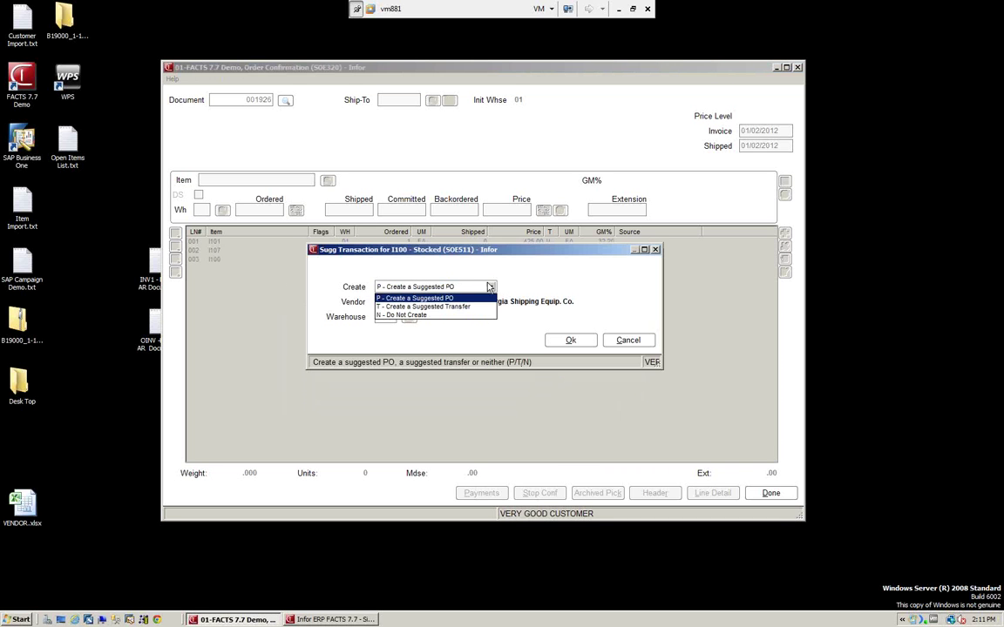
click(392, 314)
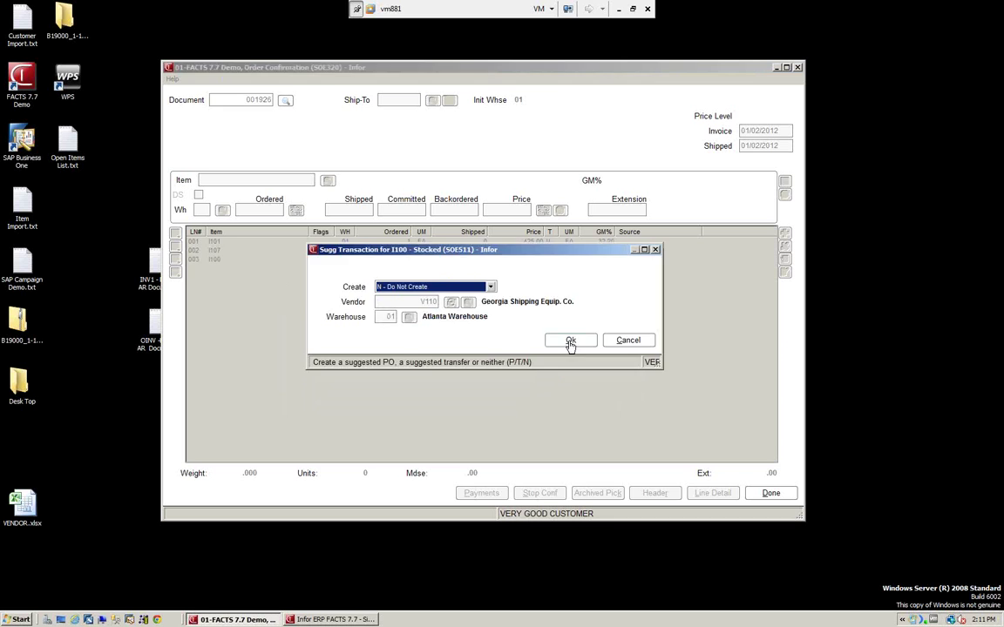
click(570, 341)
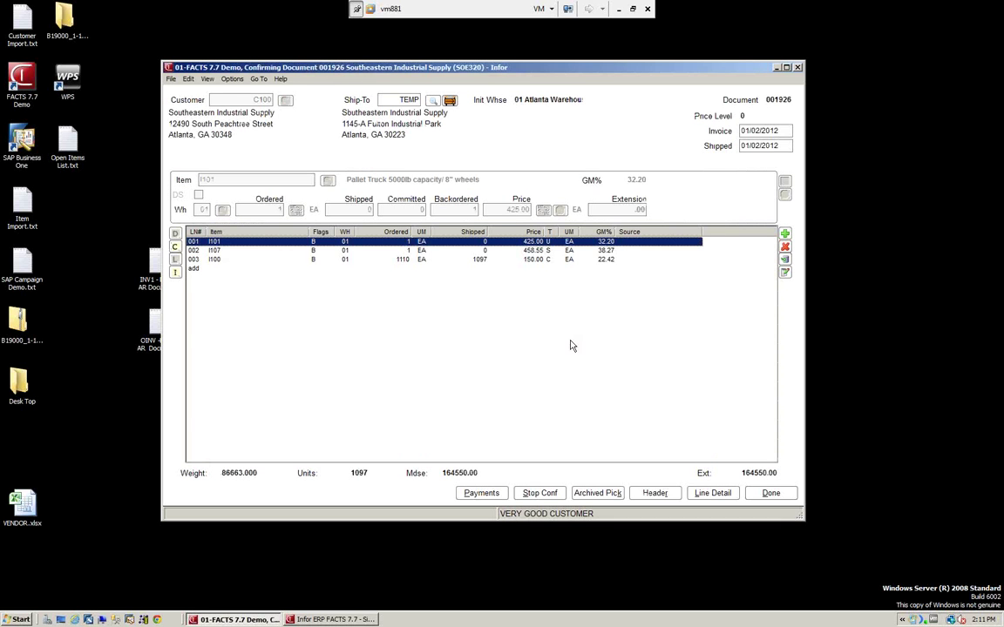
Step: Review the I100 line, then open line 001 for item I101 for editing and close its important notes
click(405, 261)
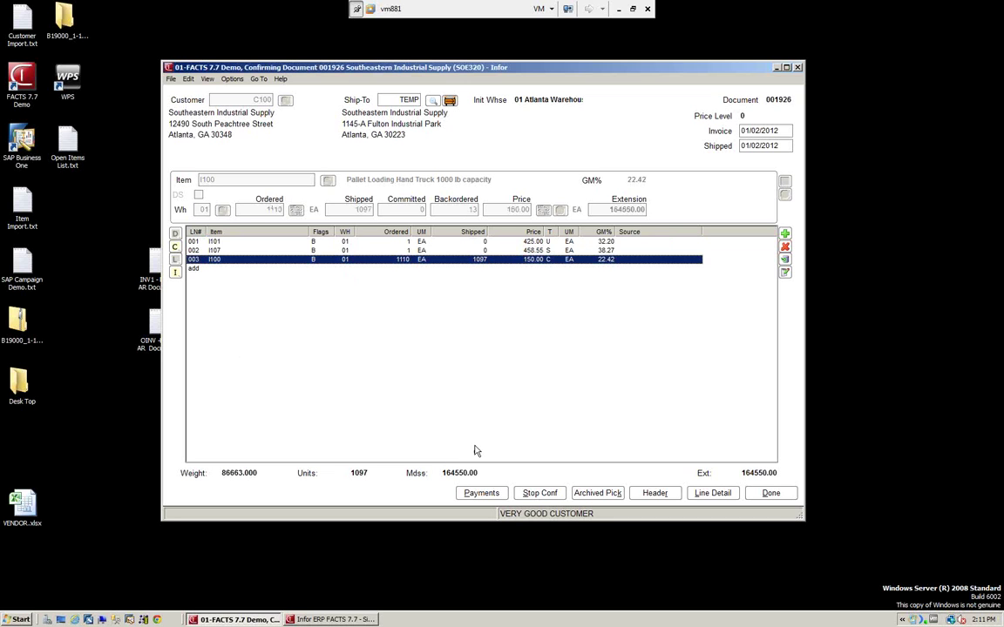
click(193, 243)
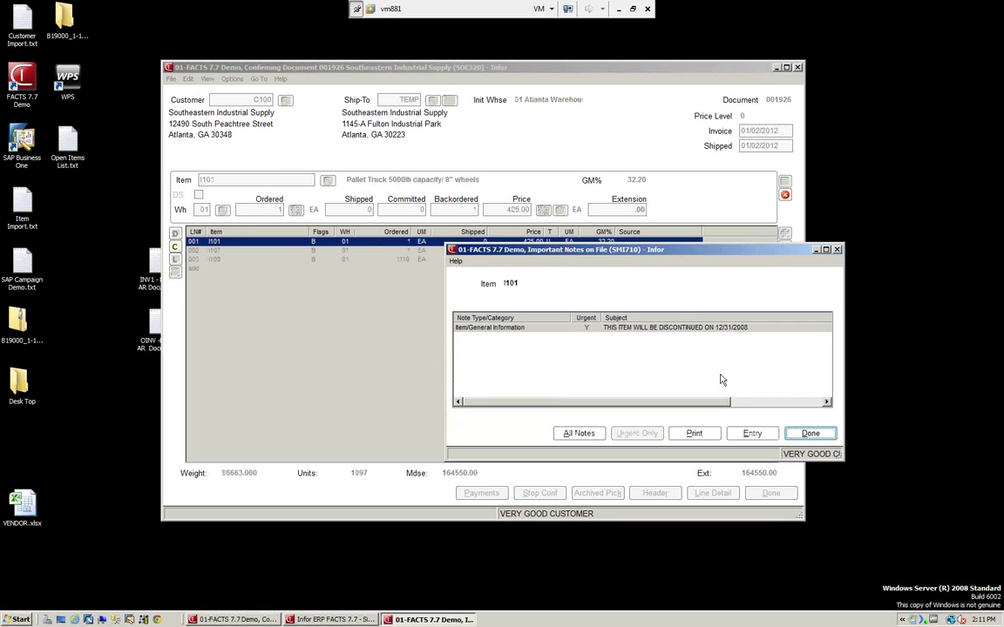
drag(612, 248, 476, 280)
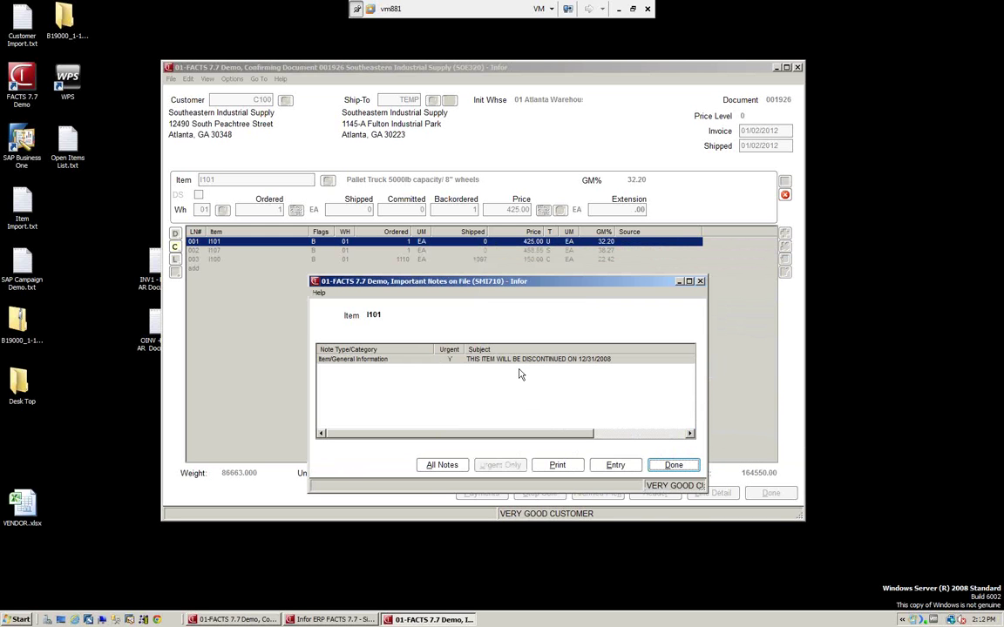
click(674, 465)
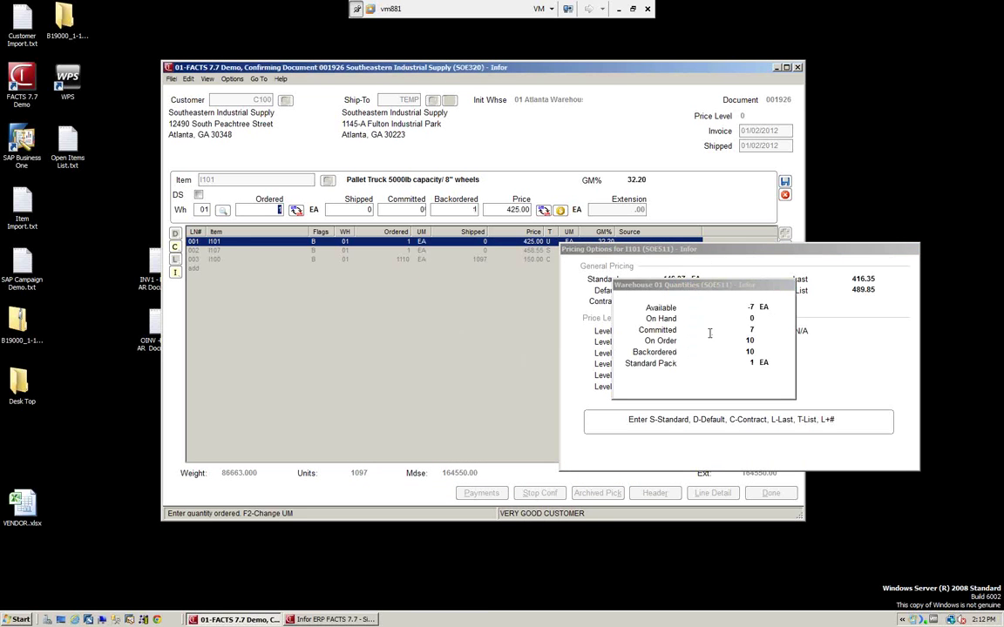
Step: Move the warehouse quantities window clear of the pricing options, set item I101's shipped quantity to 1, and accept the line despite insufficient availability
click(695, 289)
drag(694, 289, 326, 312)
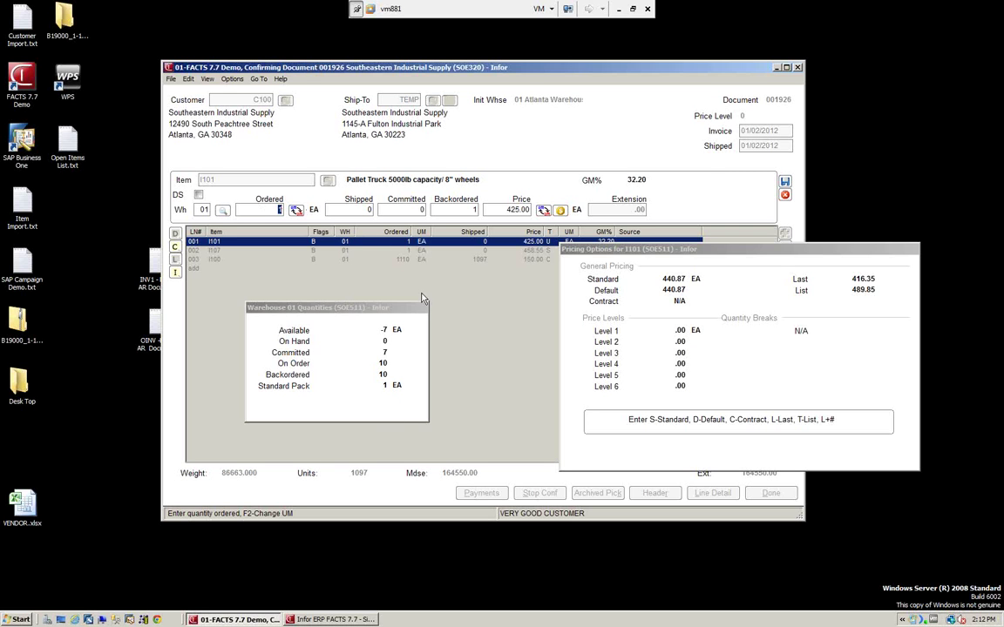
key(Return)
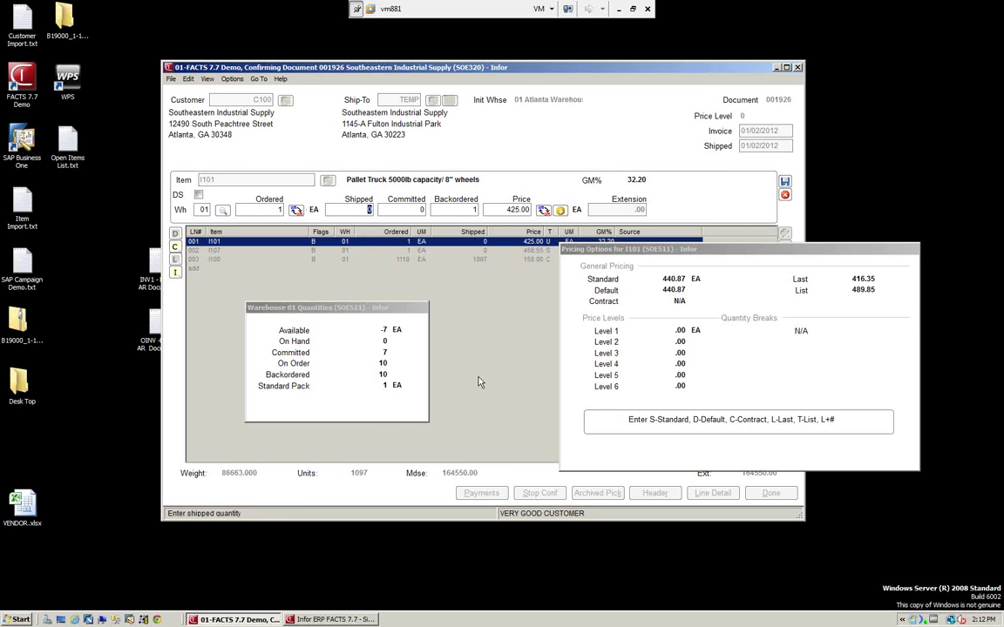
text(1)
key(Return)
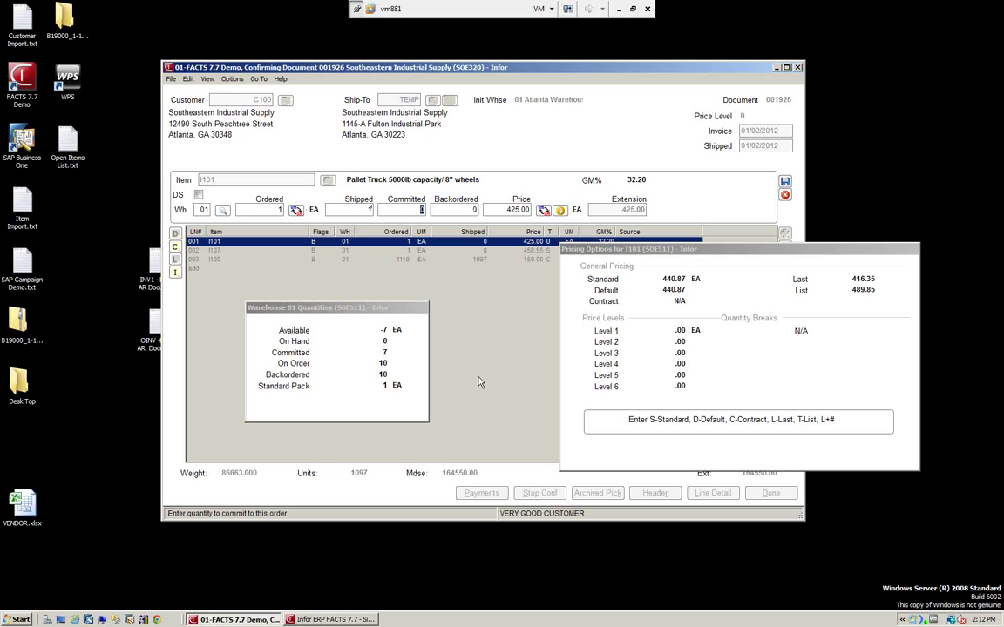
key(Return)
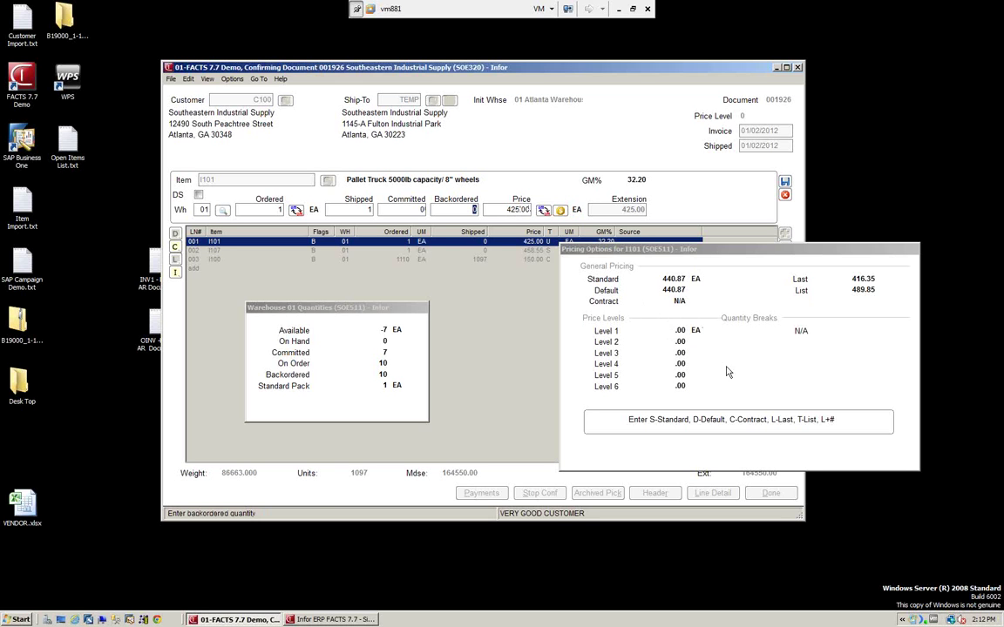
key(Return)
key(Return)
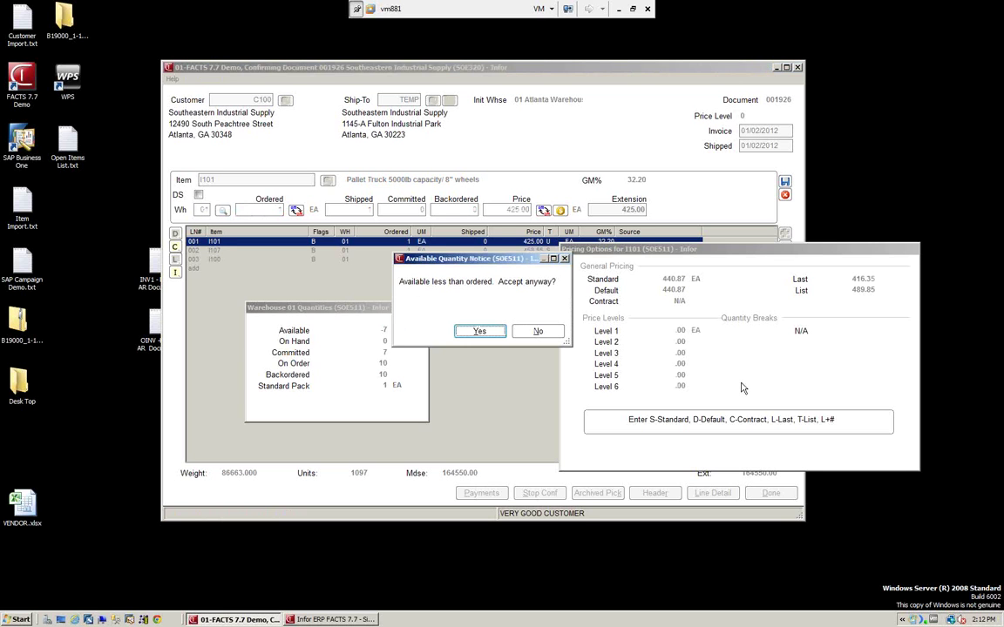
click(480, 331)
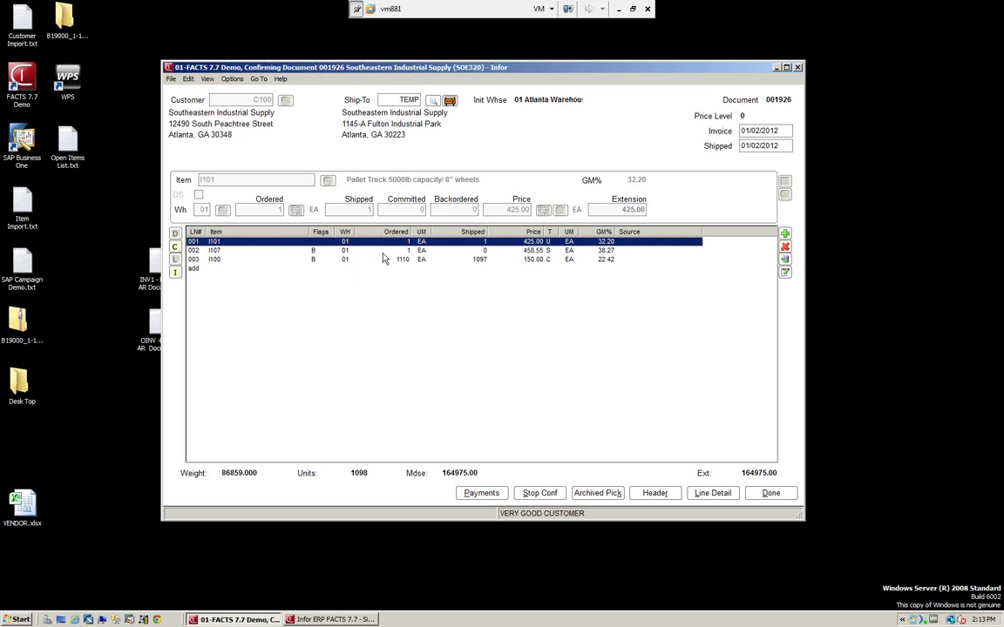
Step: Turn off Customer Display and Price Options, leaving only Warehouse Quantities Display enabled
click(346, 251)
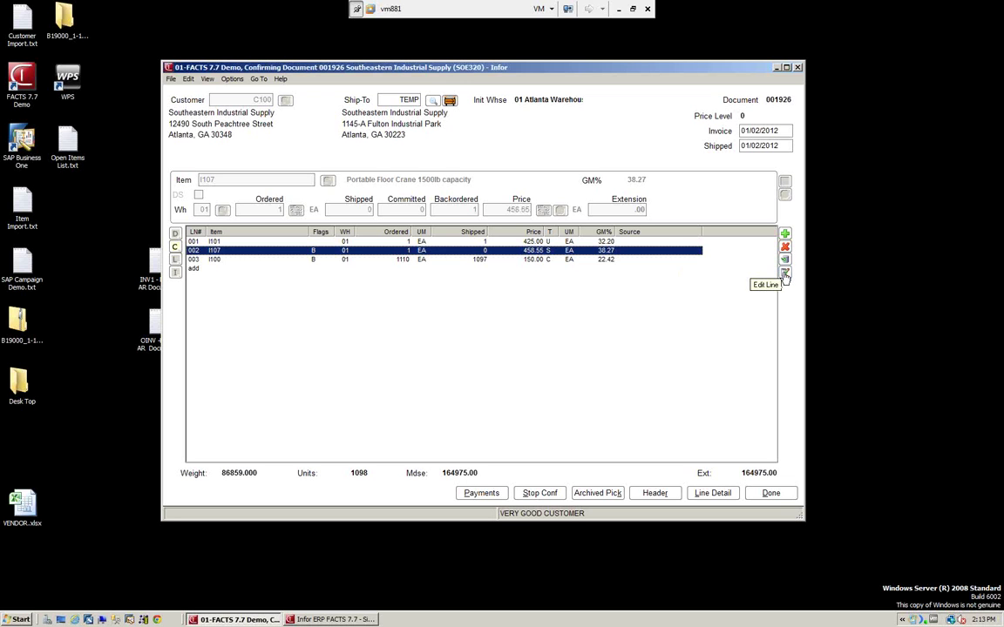
click(209, 79)
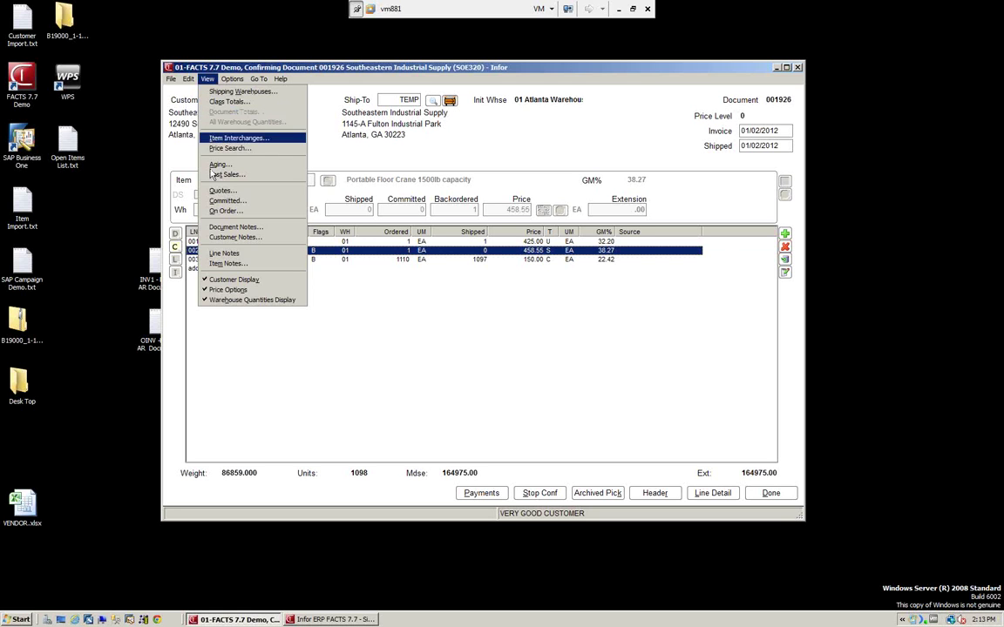
click(222, 300)
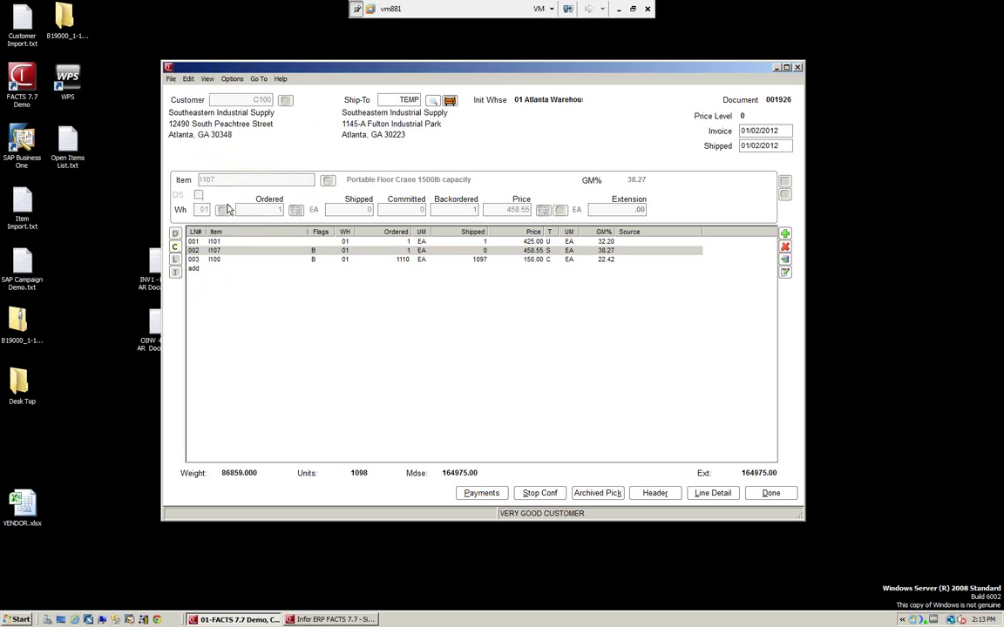
click(209, 79)
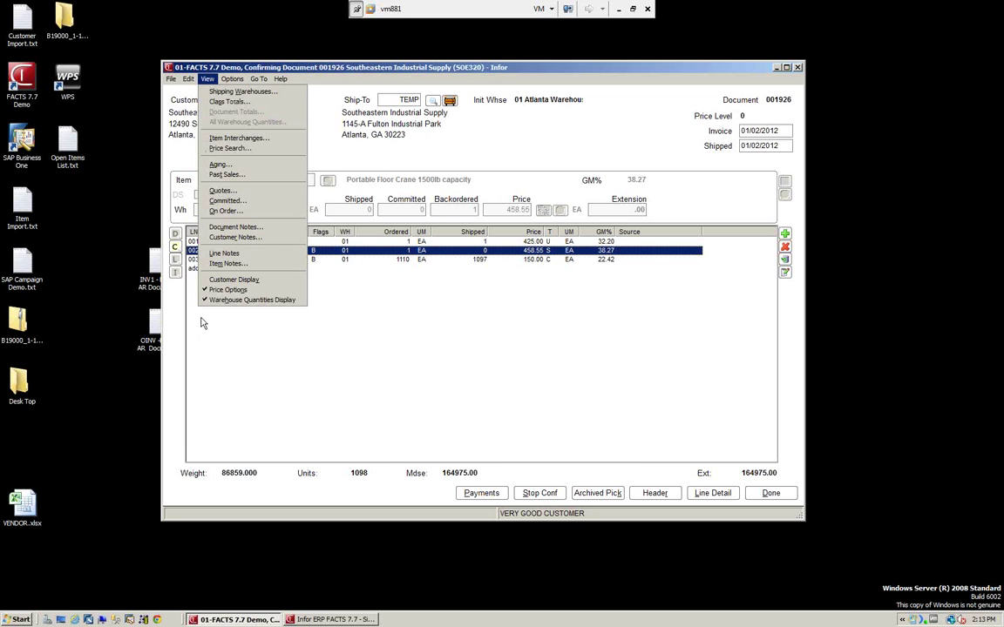
click(222, 289)
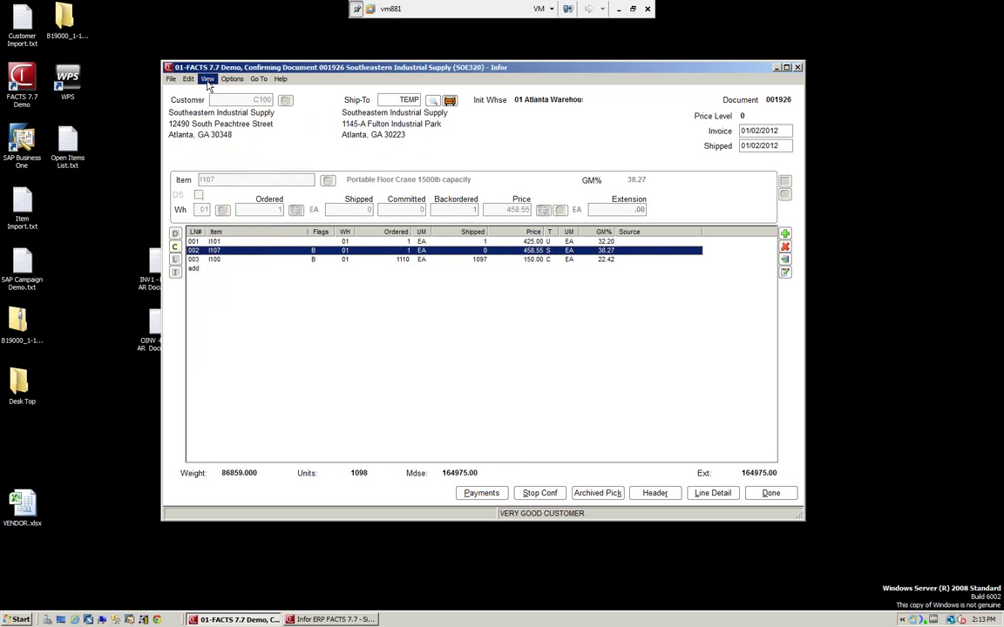
click(207, 80)
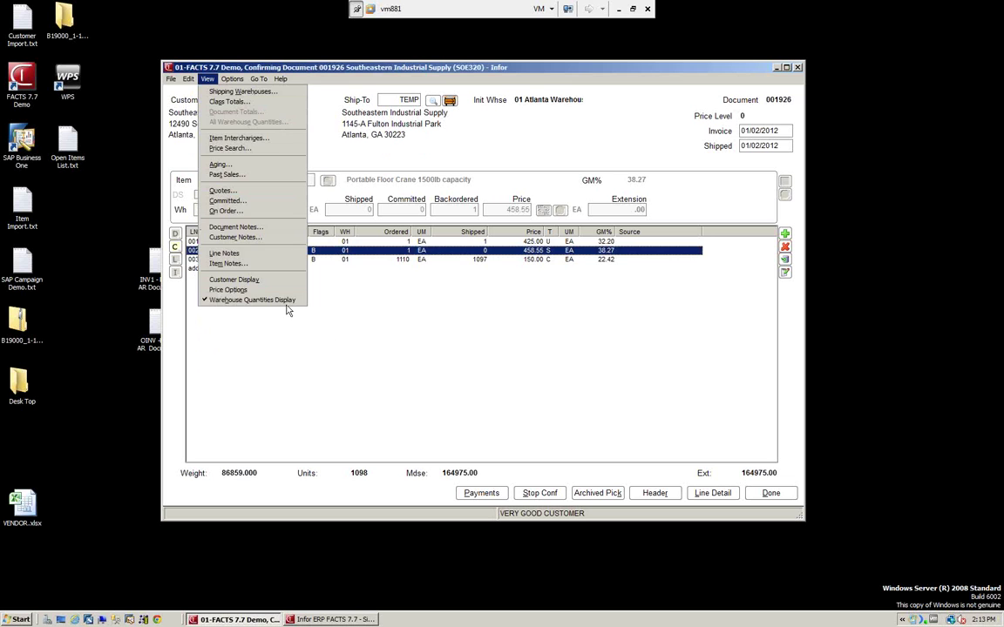
click(354, 341)
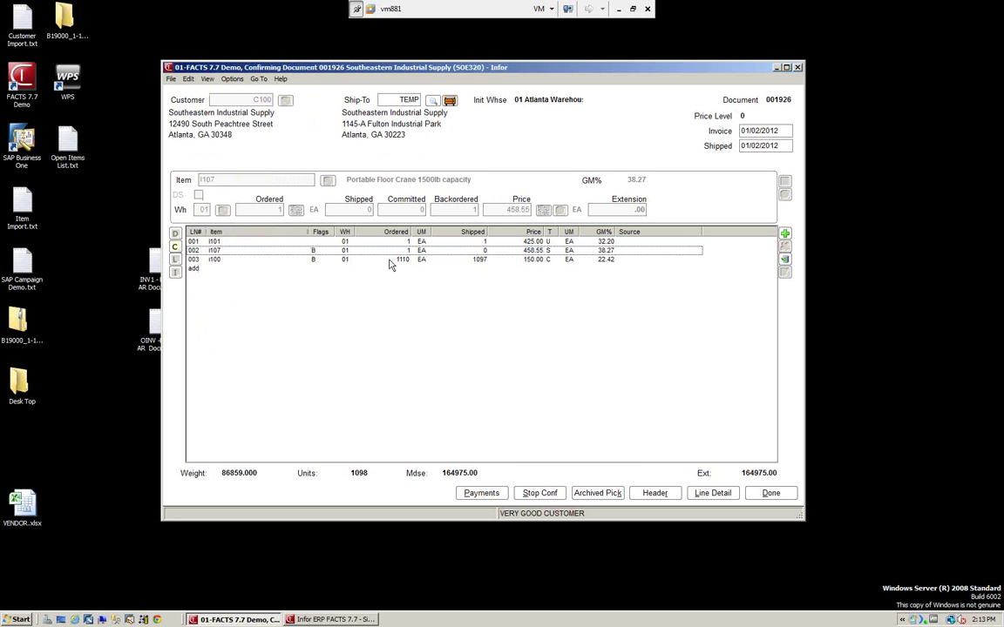
Step: Open line 002 for item I107 for editing and enter a shipped quantity of 1, keeping its ordered quantity and price
click(214, 252)
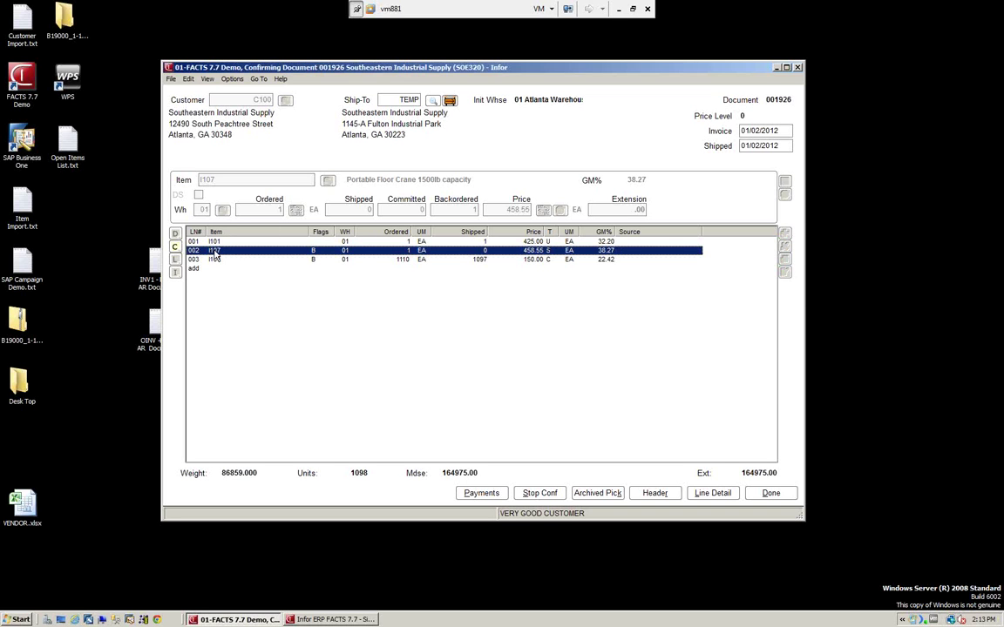
double_click(214, 252)
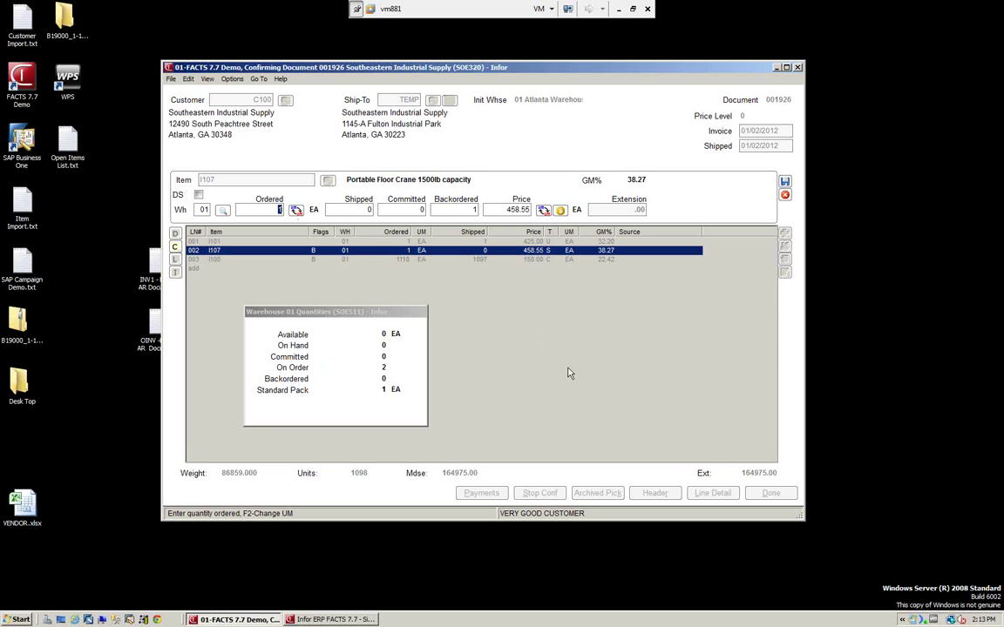
text(1)
key(Return)
text(1)
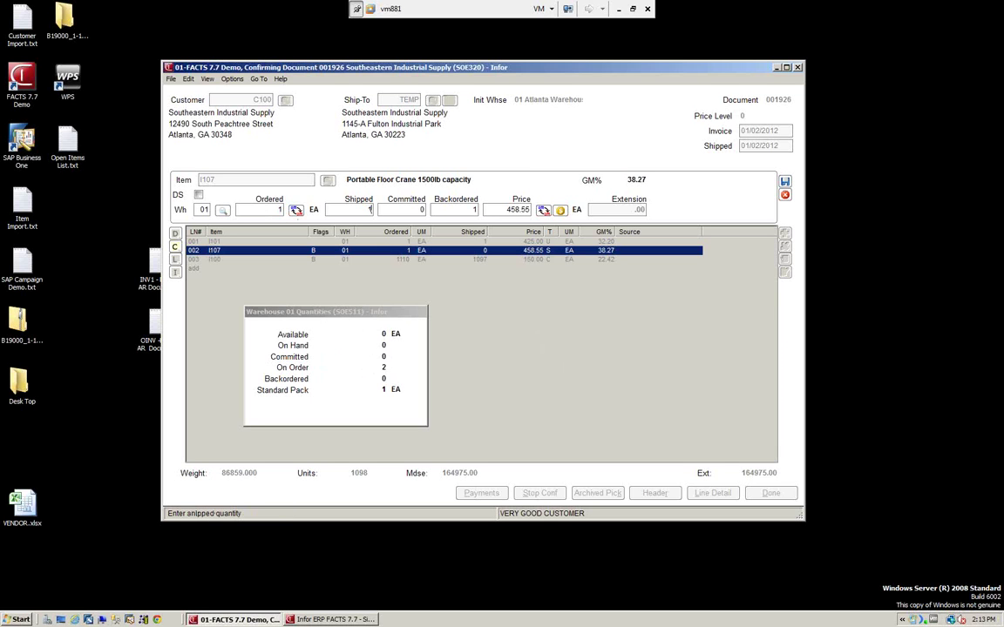
key(Return)
key(Return)
key(Return)
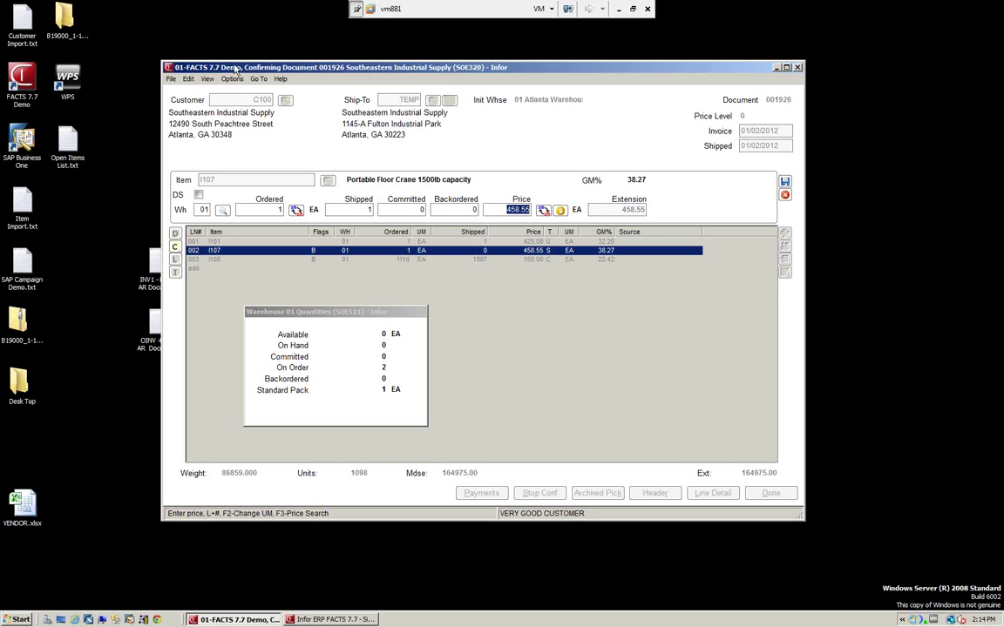
click(207, 78)
key(Down)
key(Down)
key(Down)
key(Down)
key(Down)
key(Down)
key(Down)
key(Down)
key(Down)
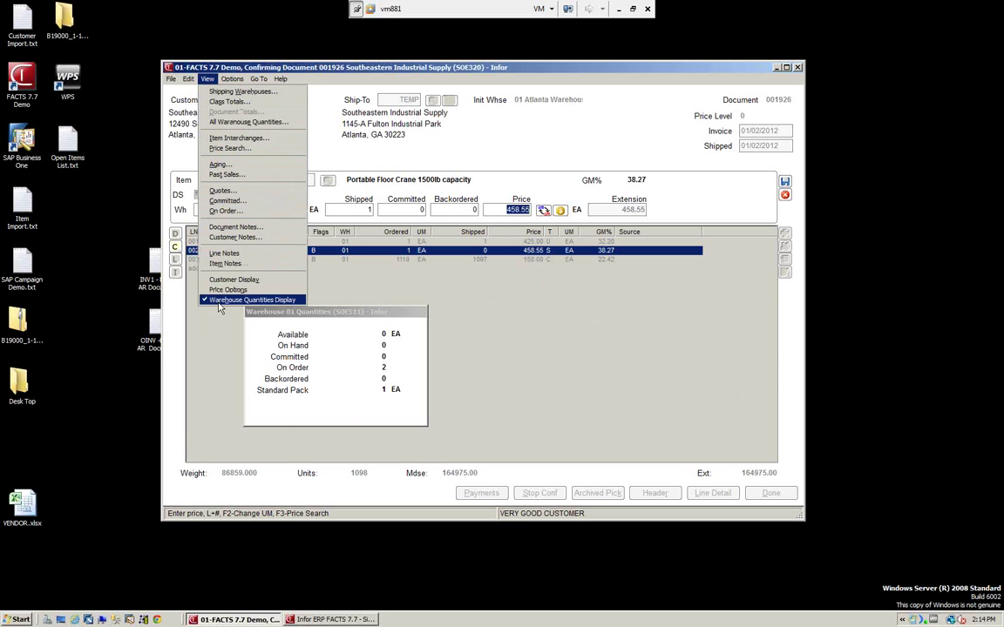
click(330, 331)
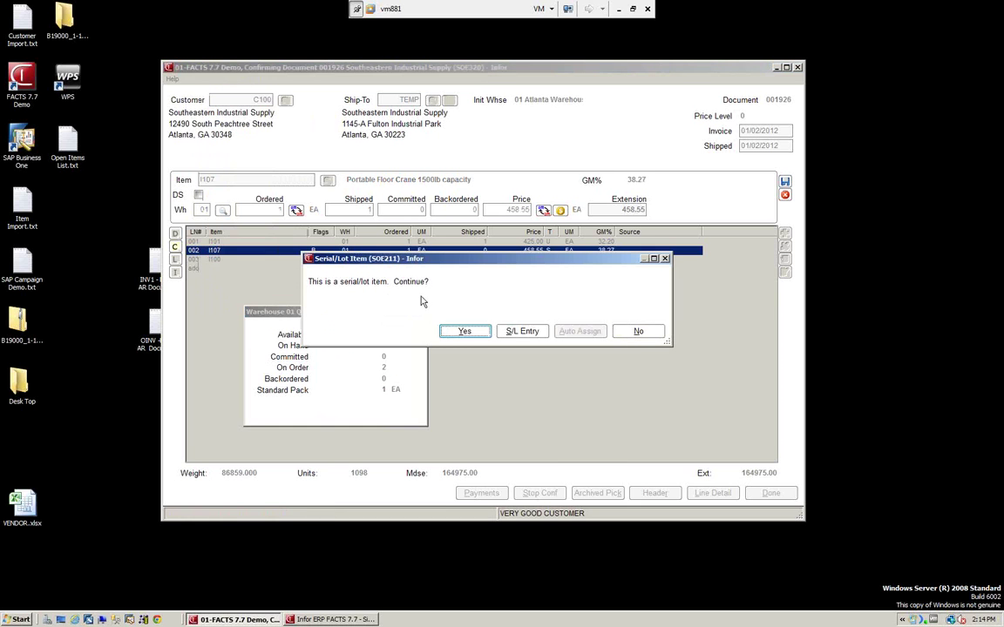
Step: Try to save the I107 line with 1 shipped, continuing without serial/lot entry, and dismiss the messages
click(464, 333)
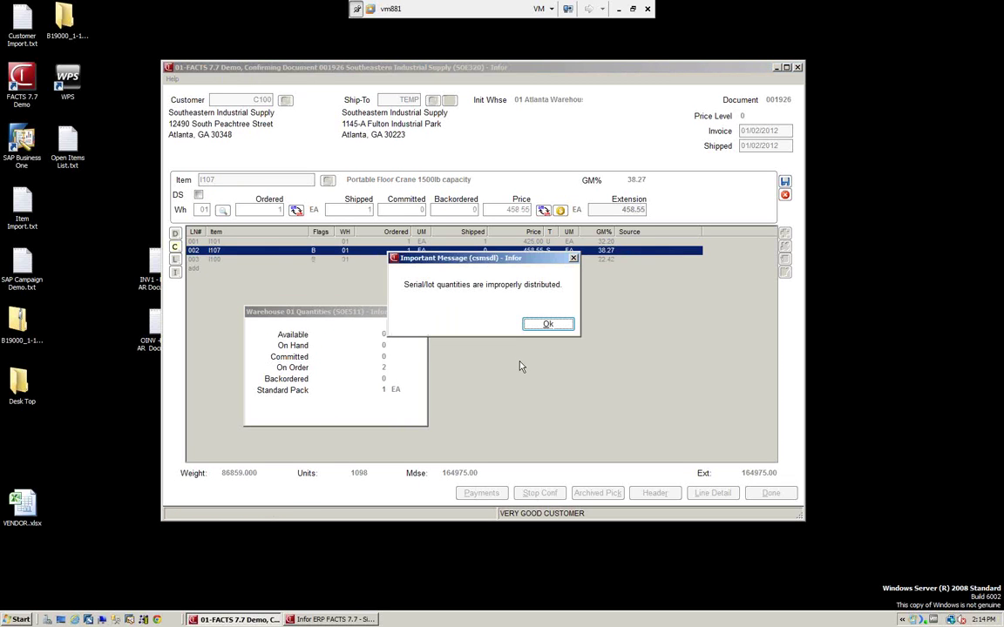
click(548, 325)
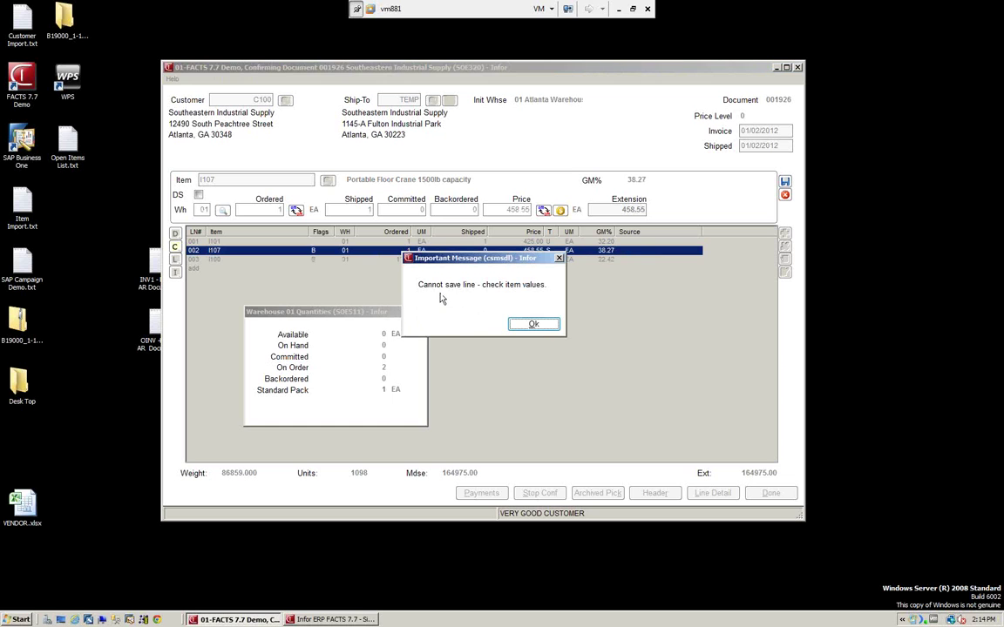
click(533, 324)
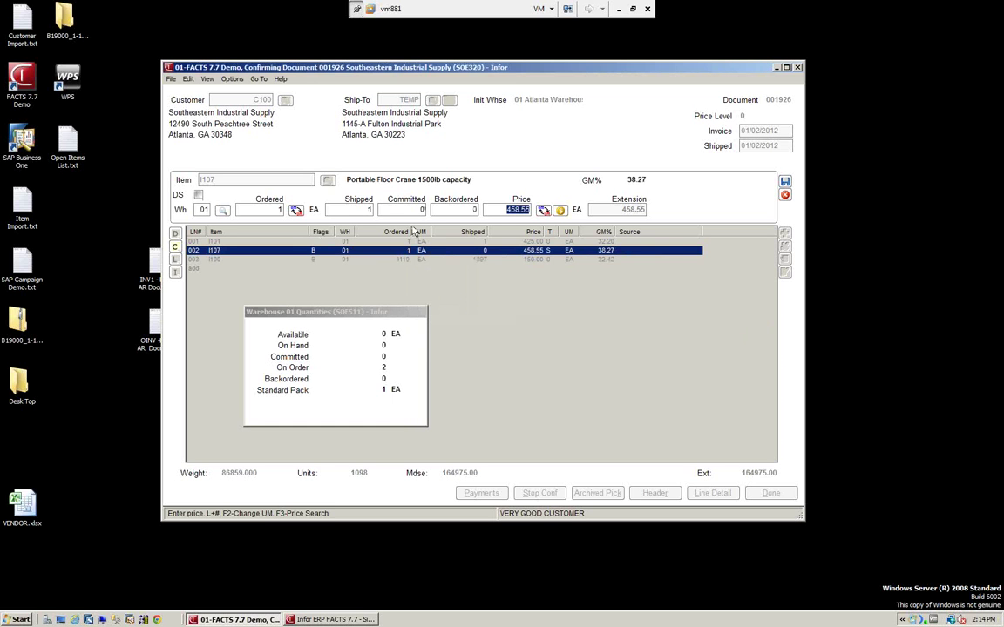
Step: Set item I107's shipped quantity to 0 and save the line with the suggested transaction "N - Do Not Create"
click(364, 210)
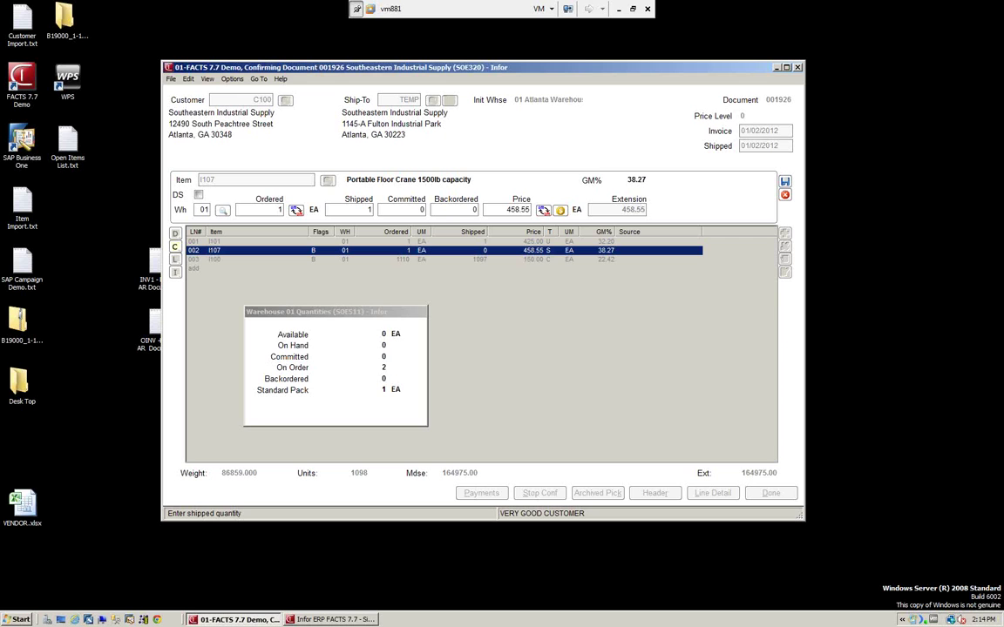
key(Return)
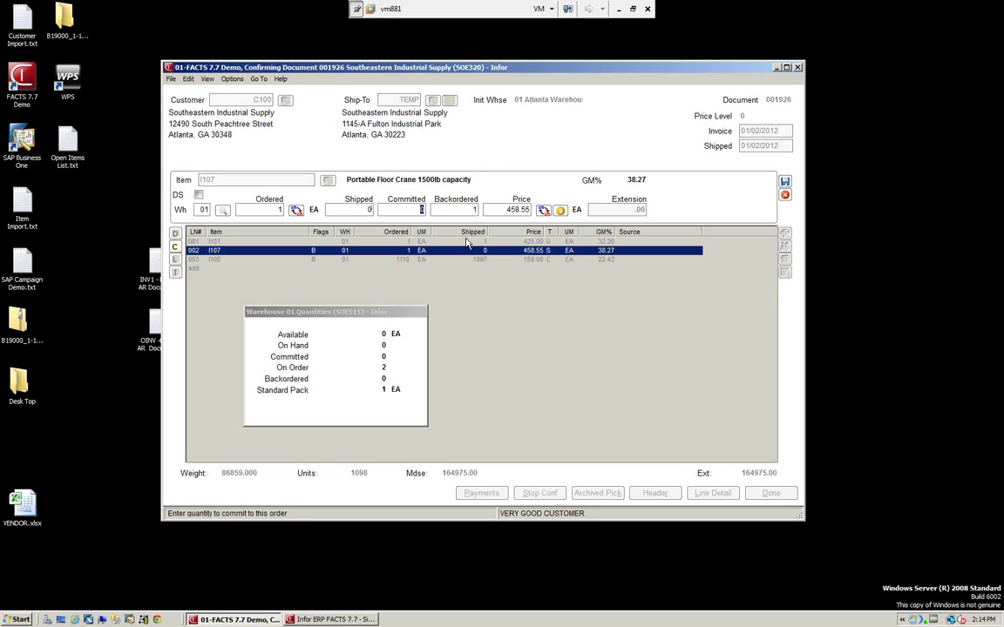
key(Return)
key(Return)
key(Return)
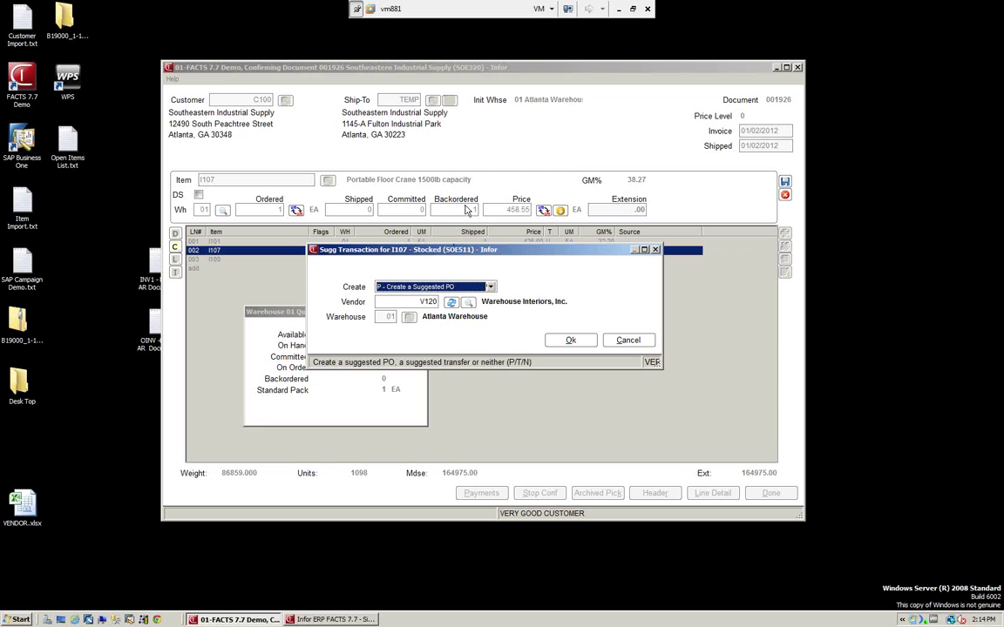
click(450, 287)
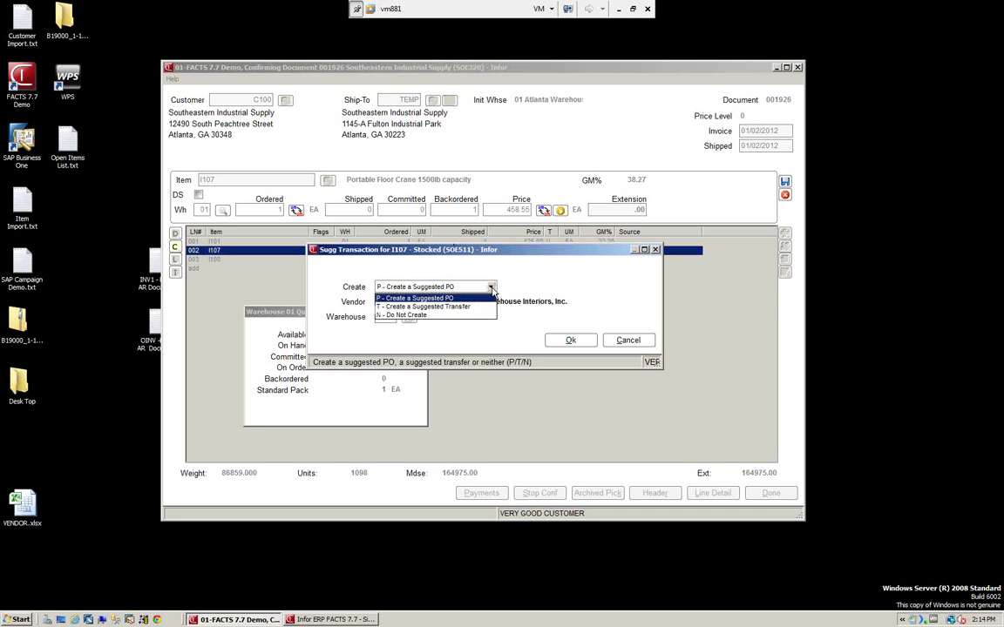
click(403, 316)
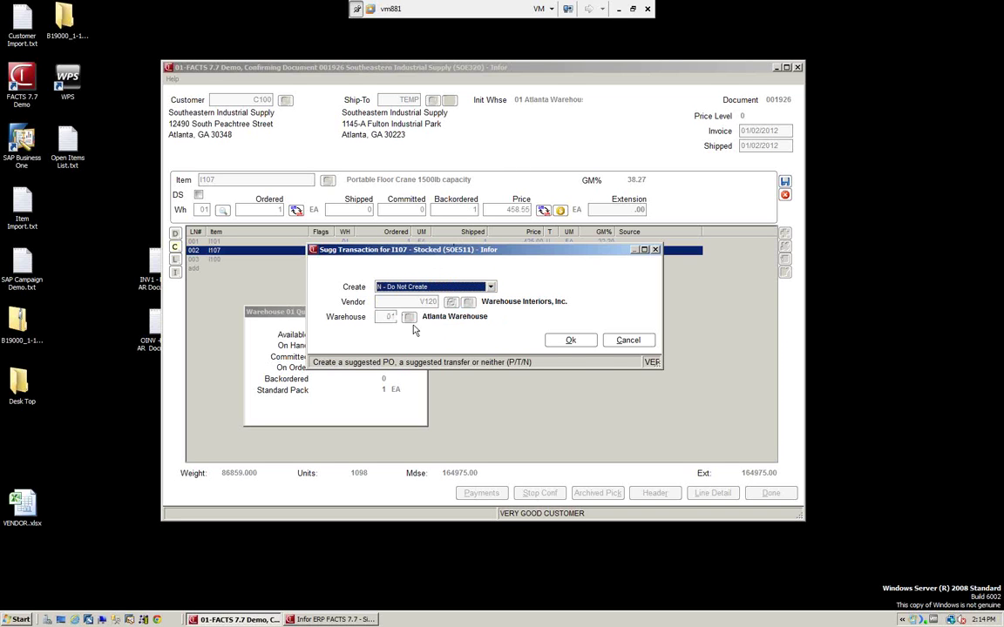
click(570, 340)
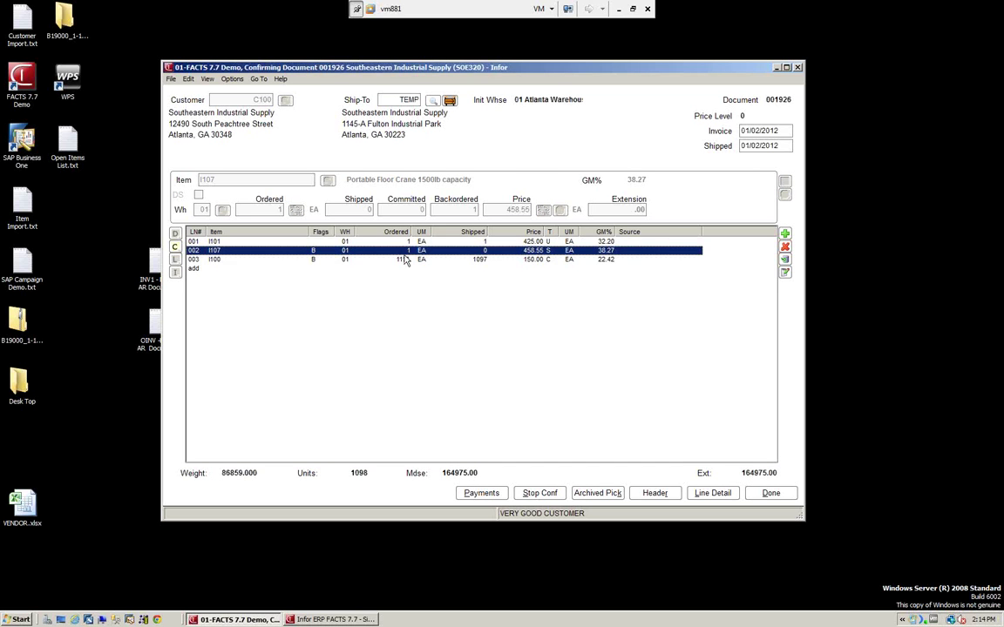
Step: Select the I100 line, review the main and code details in the document header, and close the header
click(400, 260)
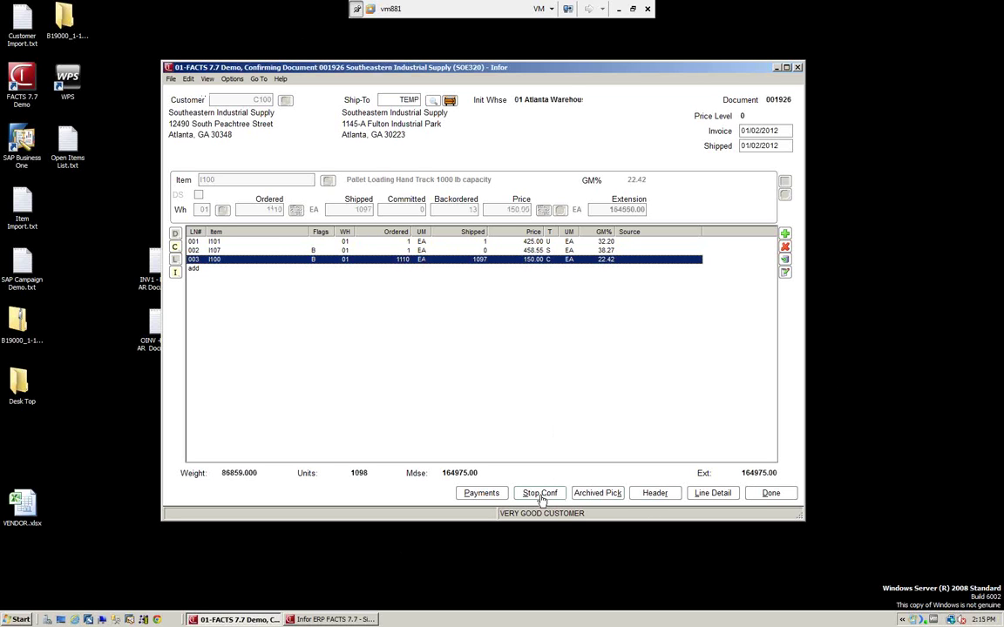
click(656, 494)
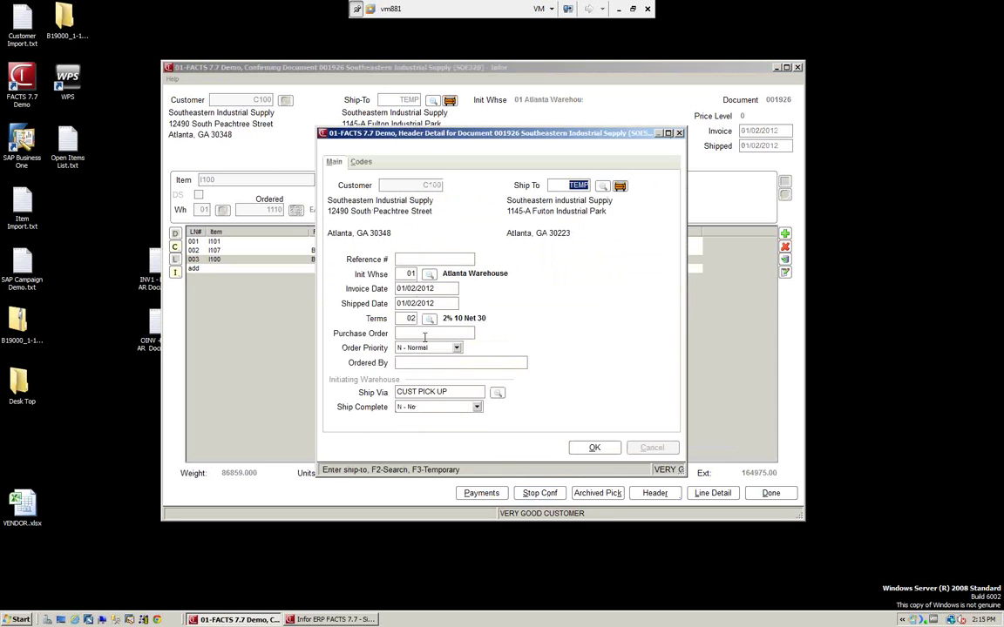
click(361, 162)
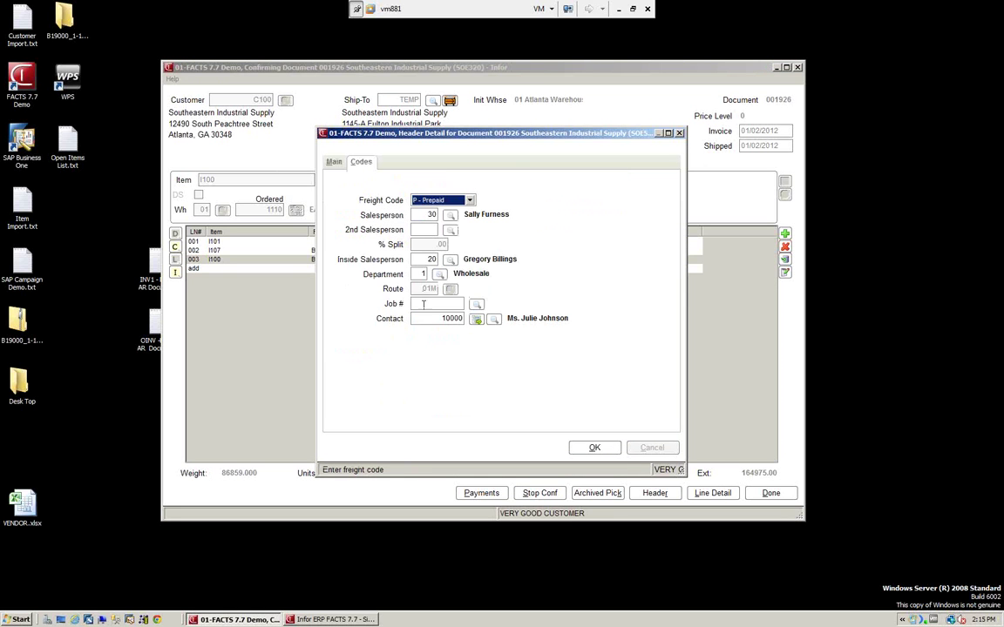
click(334, 163)
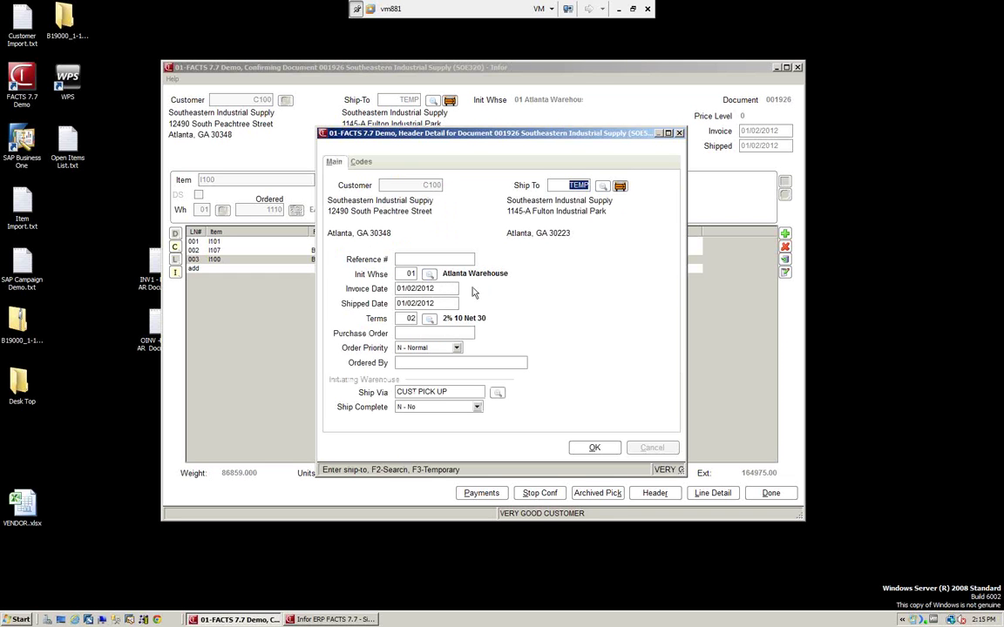
click(596, 447)
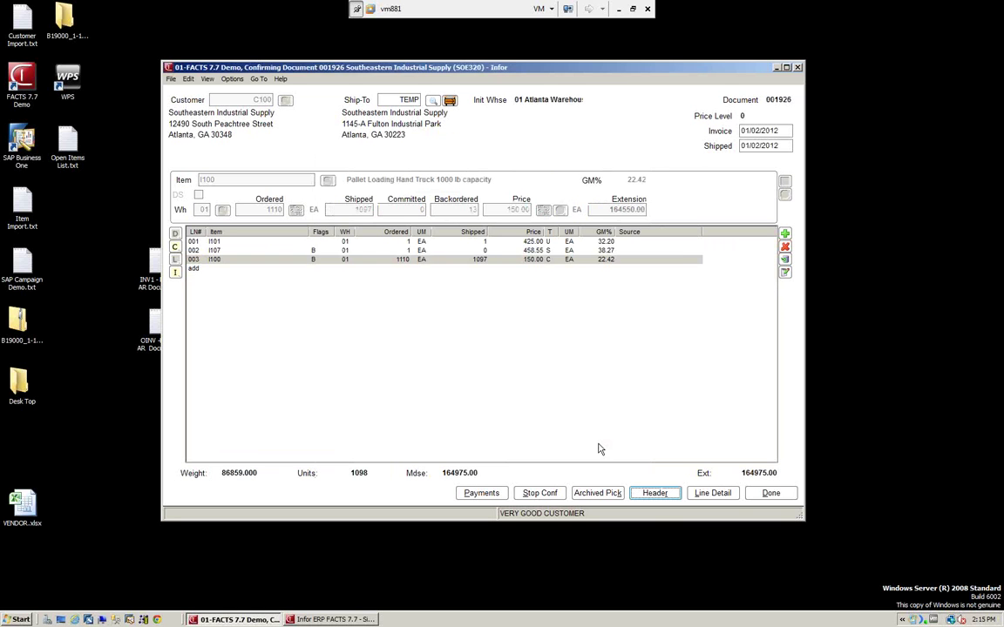
Step: Finish line entry on the document, accept its footer as shown, and accept the invoice print options
click(772, 494)
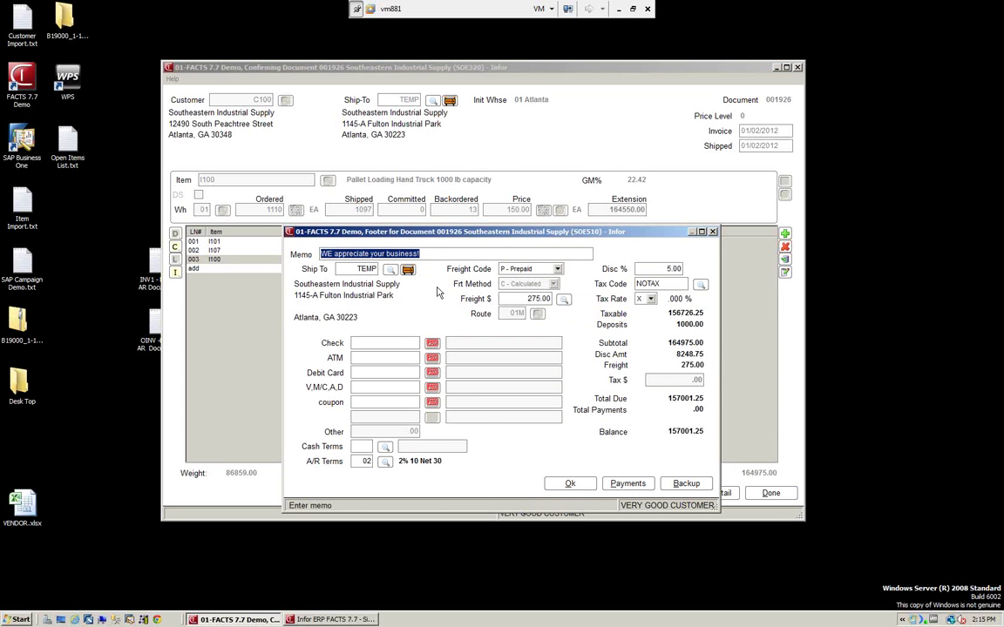
drag(421, 234, 387, 147)
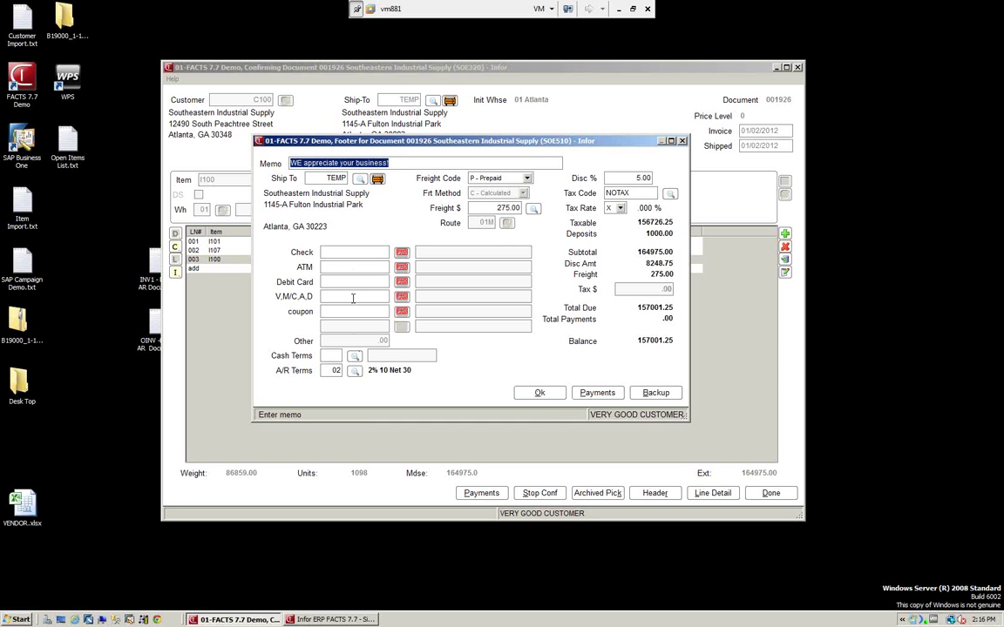
click(545, 394)
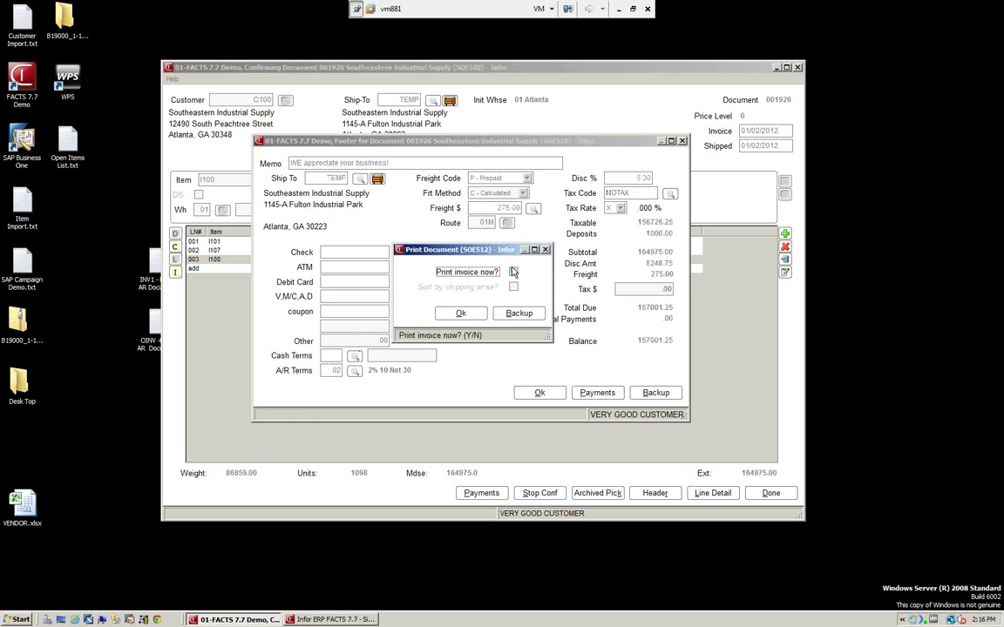
click(462, 314)
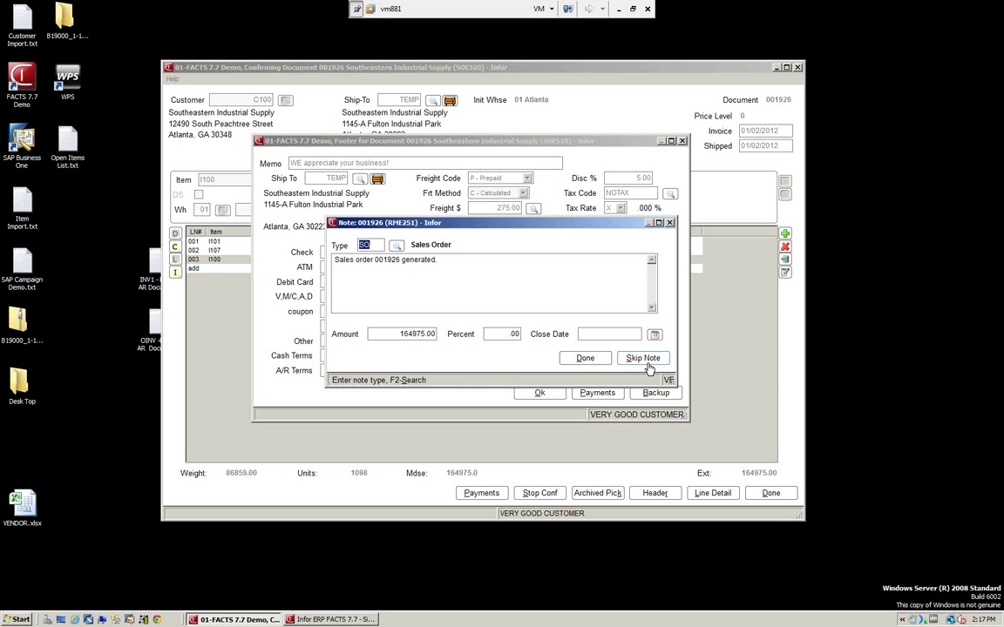
Step: Save the sales order note to complete the confirmation, and close Order Confirmation
click(568, 358)
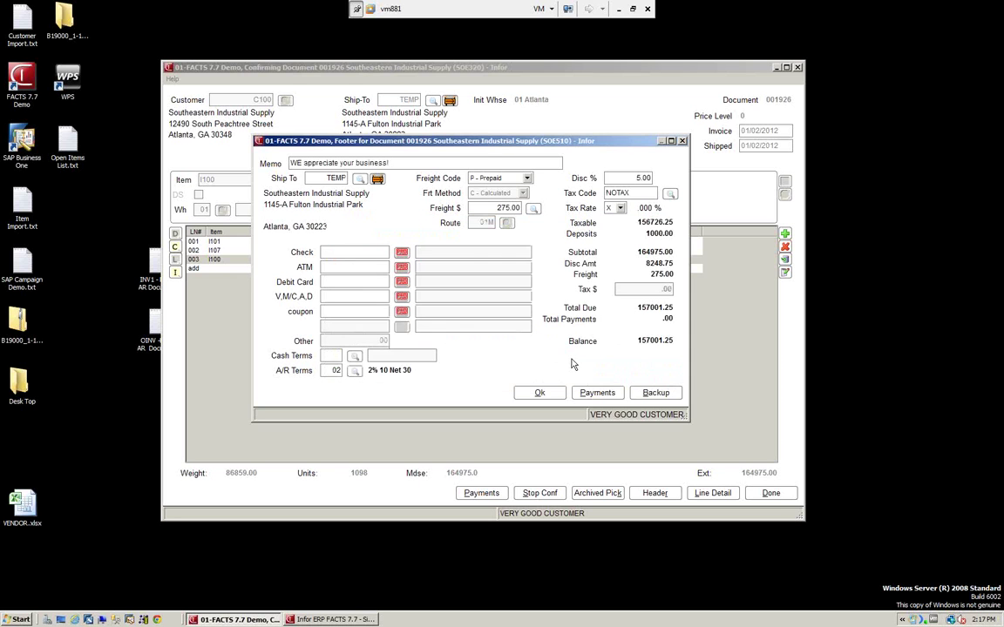
key(Return)
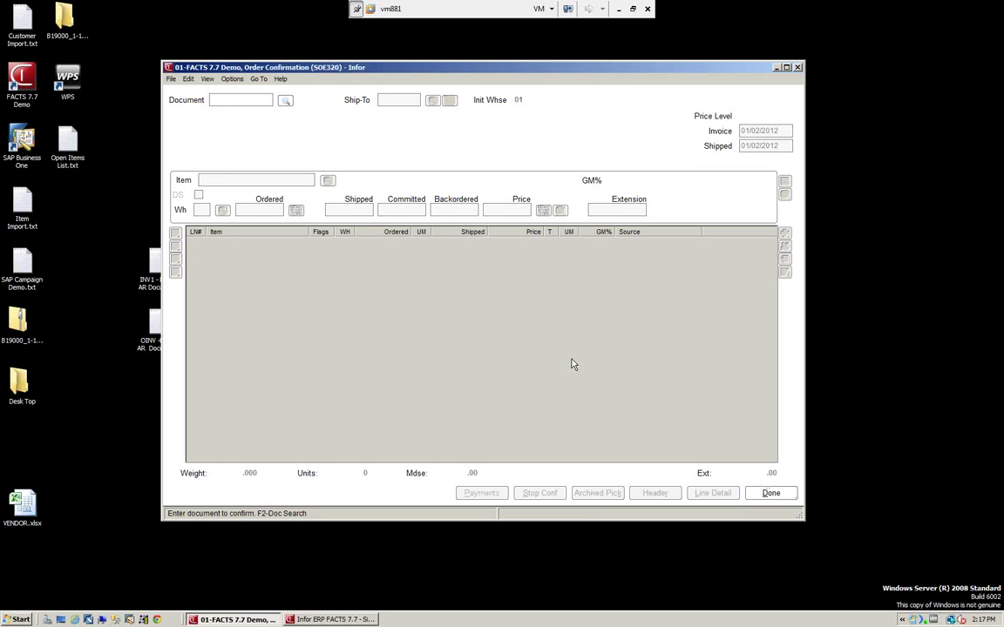
click(773, 494)
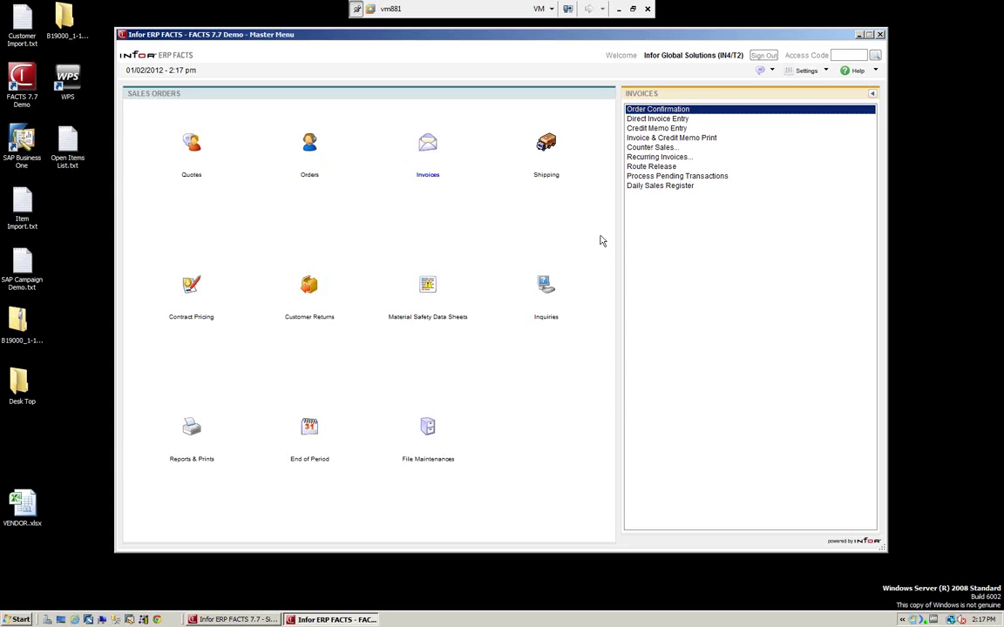
Step: Start a new sales order for Southeastern Industrial Supply, proceeding past the credit limit notice and keeping the default ship-to and shipping details
click(321, 162)
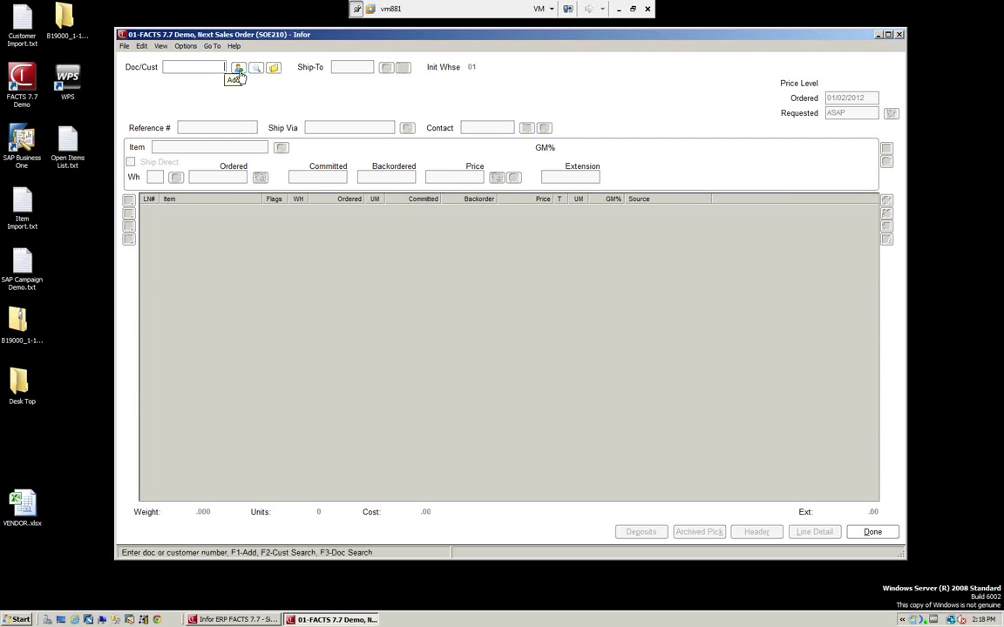
text(C100)
key(Return)
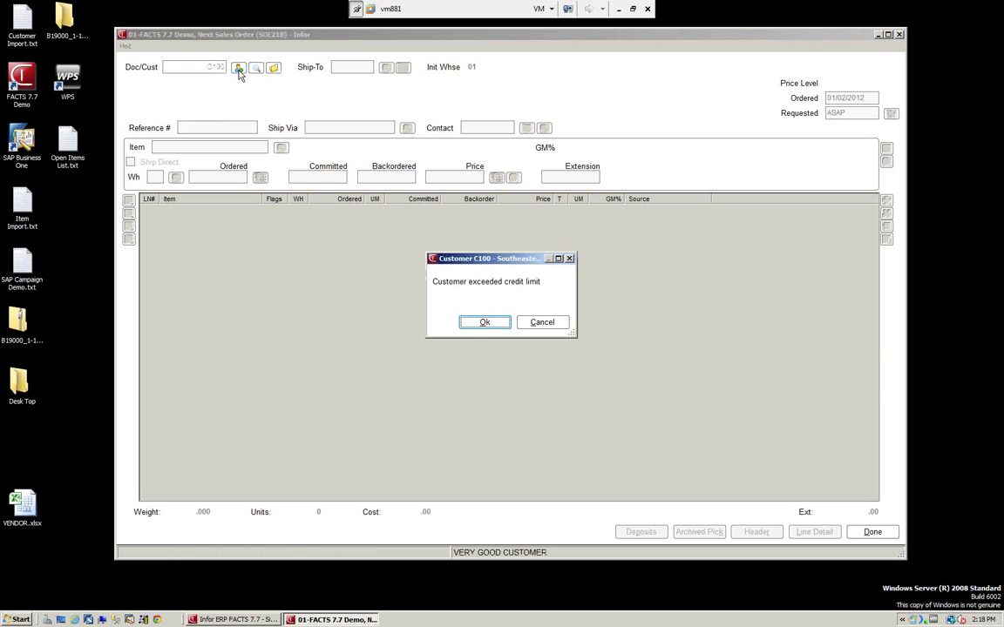
click(485, 322)
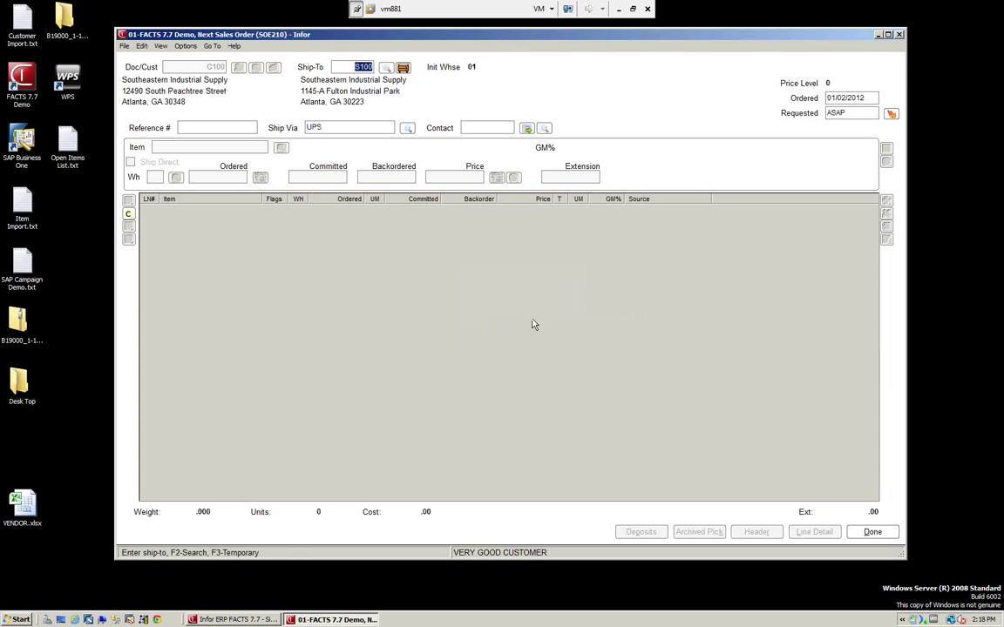
key(Return)
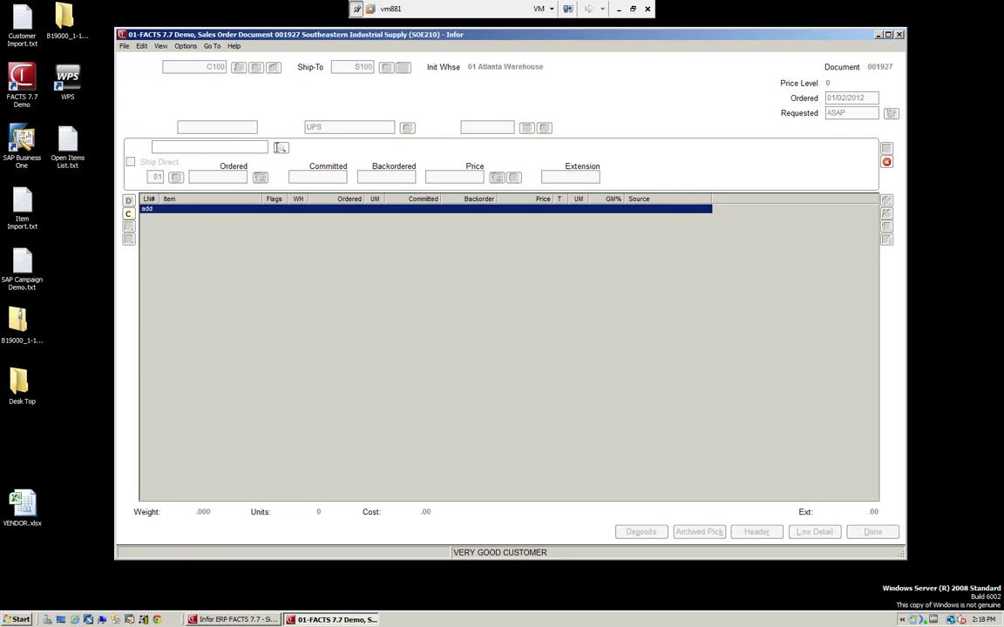
Step: Find item I110, the Steel Storage Cabinet, and add it with 10 ordered and 10 committed at the default price
click(281, 151)
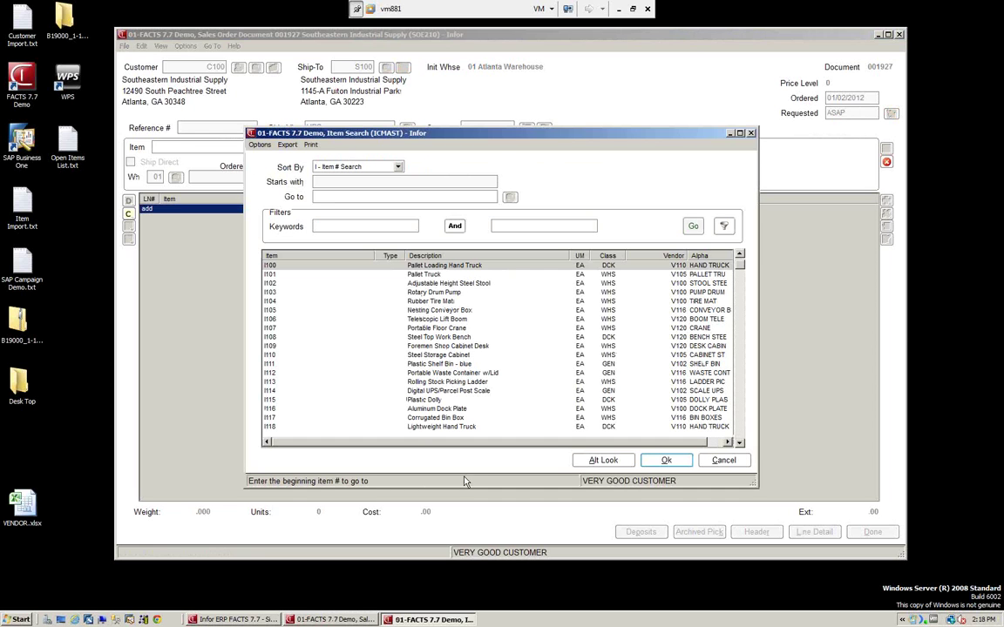
click(271, 355)
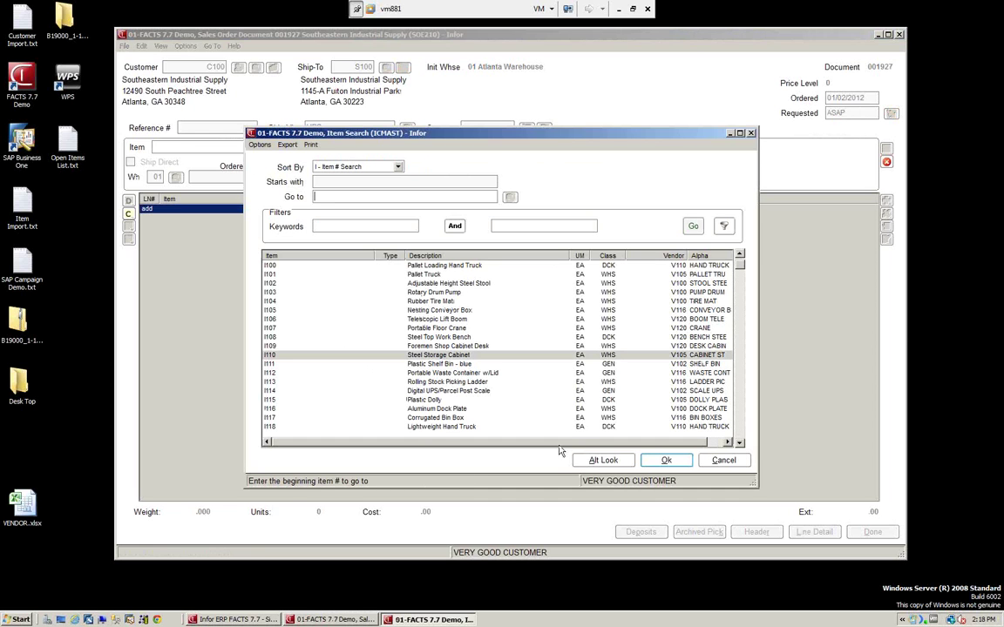
click(664, 461)
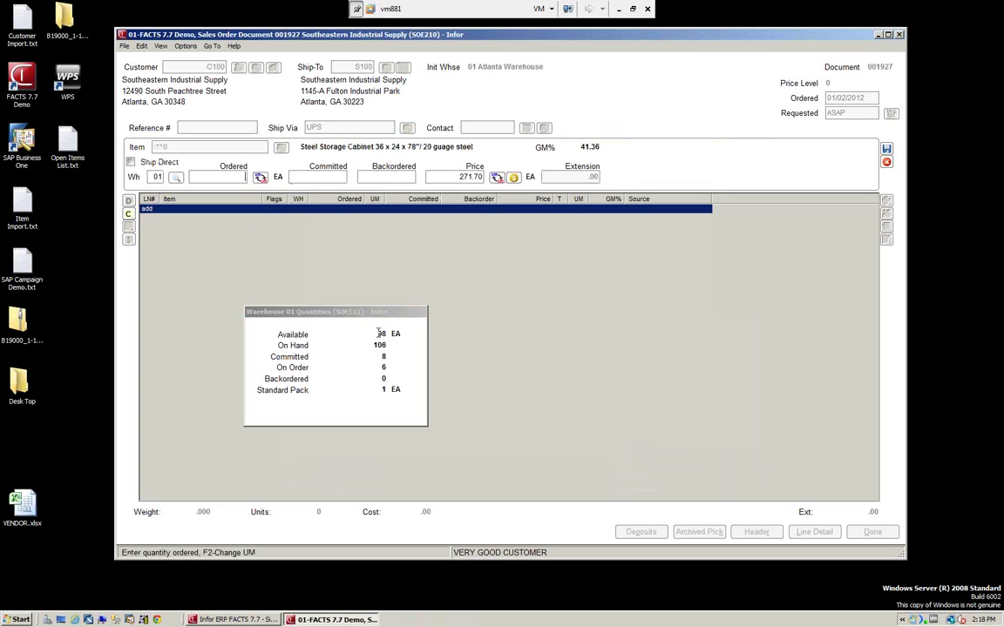
text(10)
key(Return)
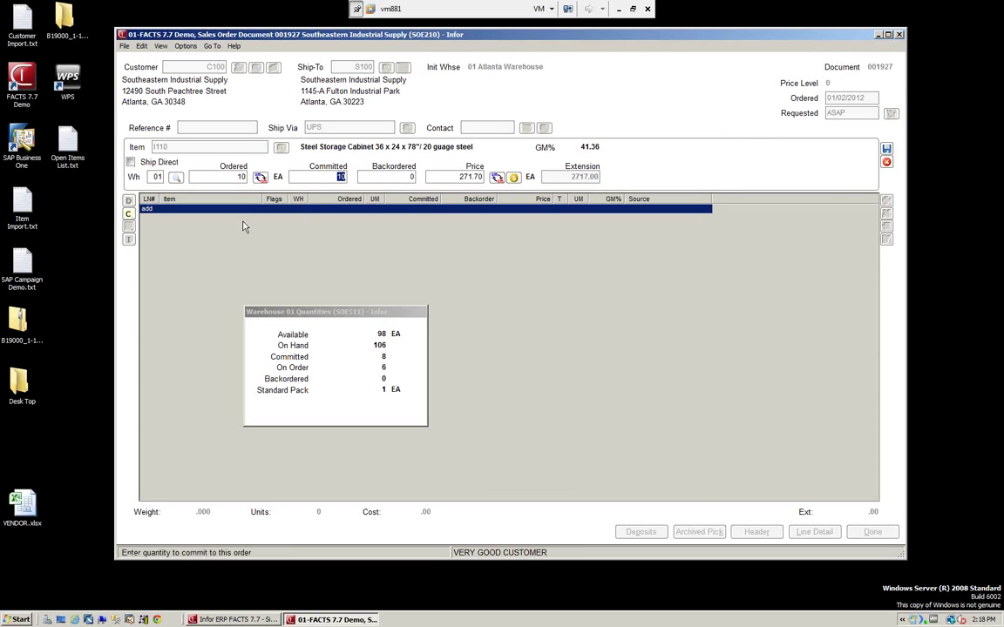
key(Return)
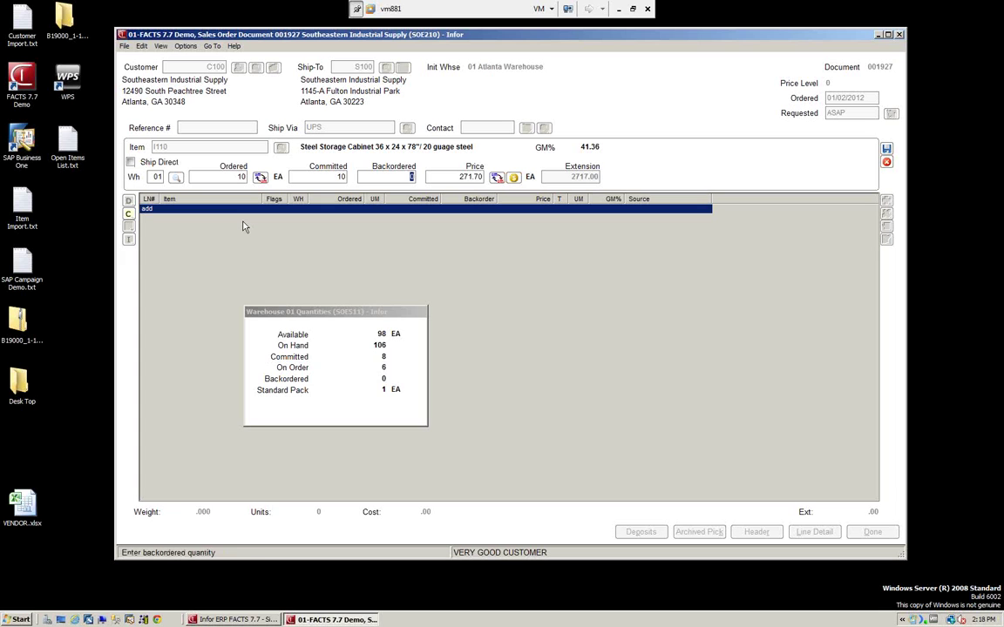
key(Return)
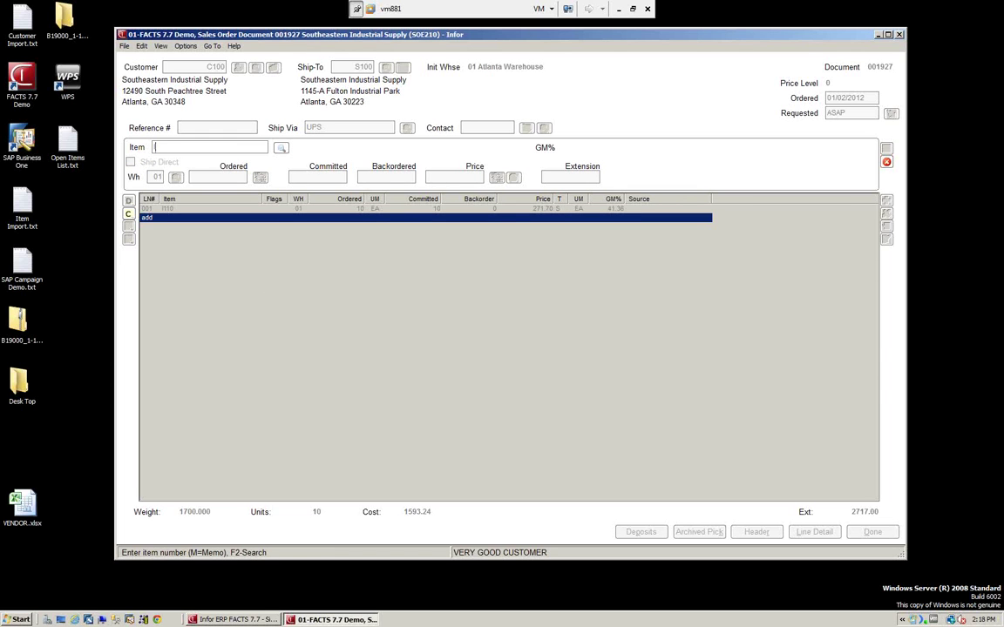
Step: Enter item I100 on the next line with an ordered quantity of 10, accepting the order despite insufficient availability
text(I100)
key(Return)
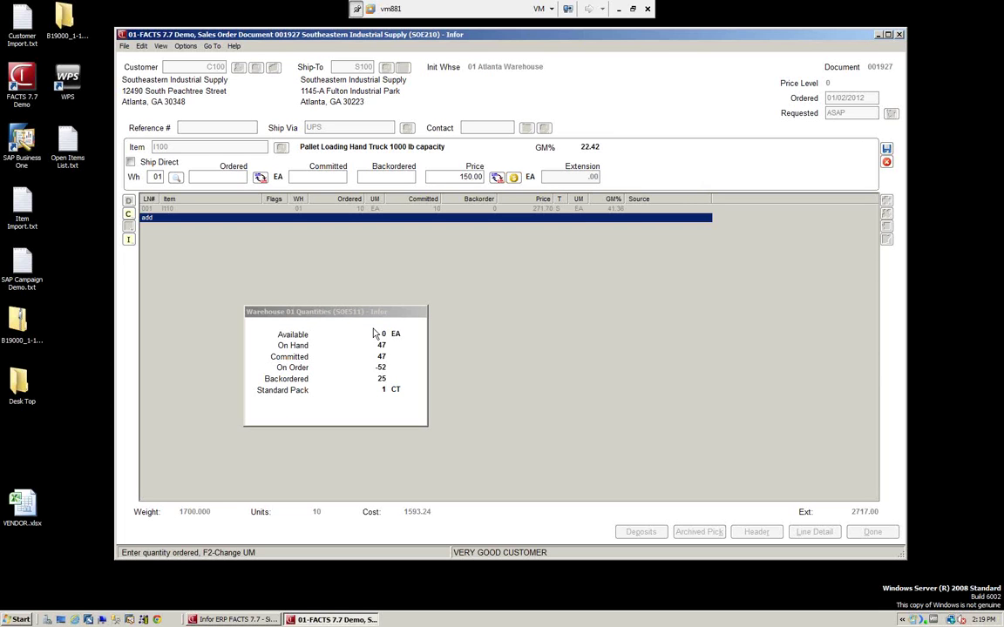
text(10)
key(Return)
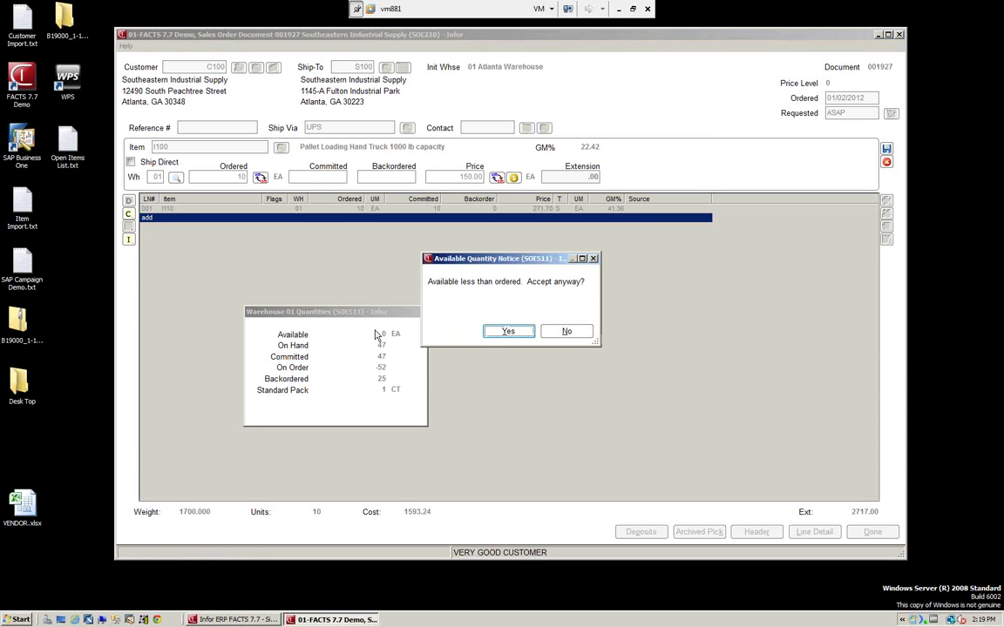
click(505, 332)
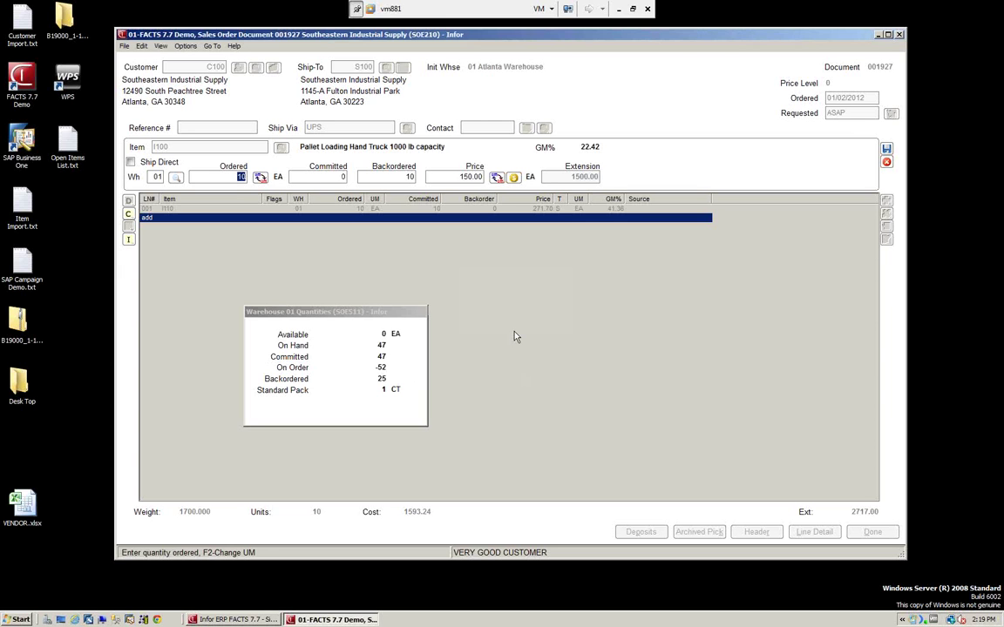
Step: Keep I100's quantities and price and save the line with the suggested transaction "N - Do Not Create"
key(Return)
key(Return)
key(Return)
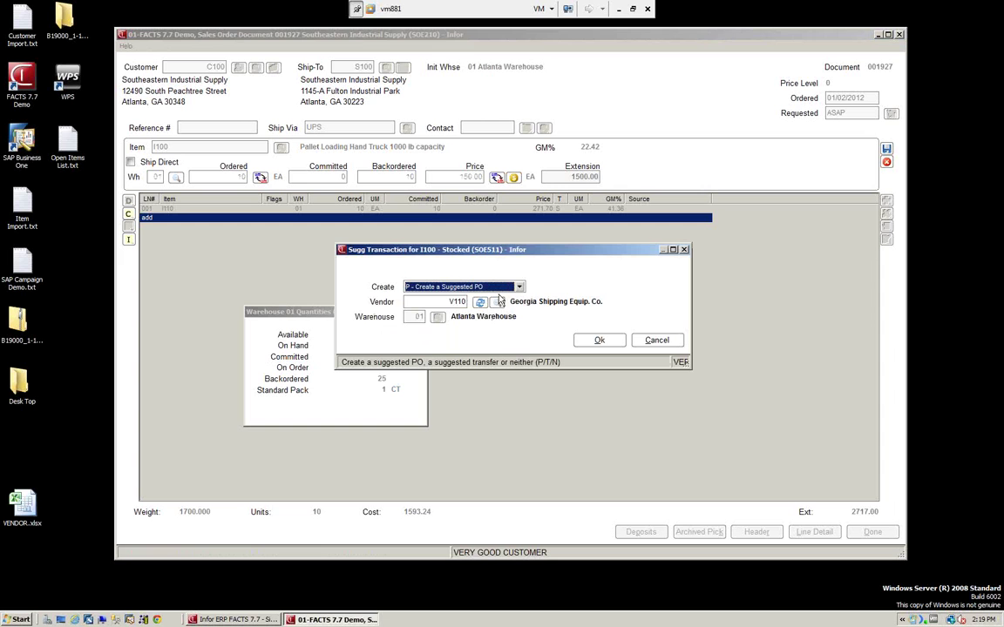
click(520, 287)
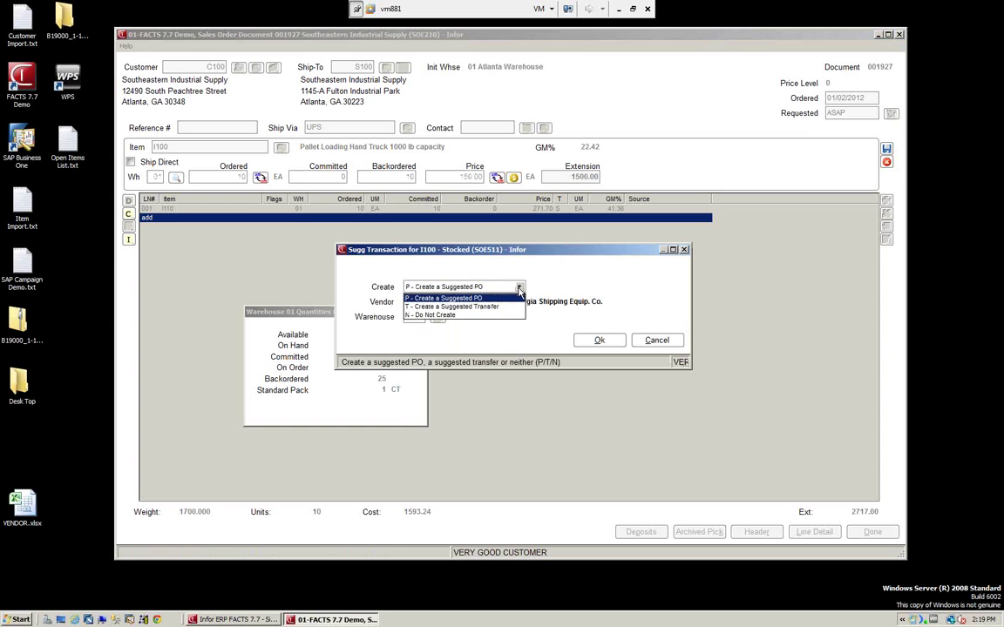
click(462, 315)
click(600, 341)
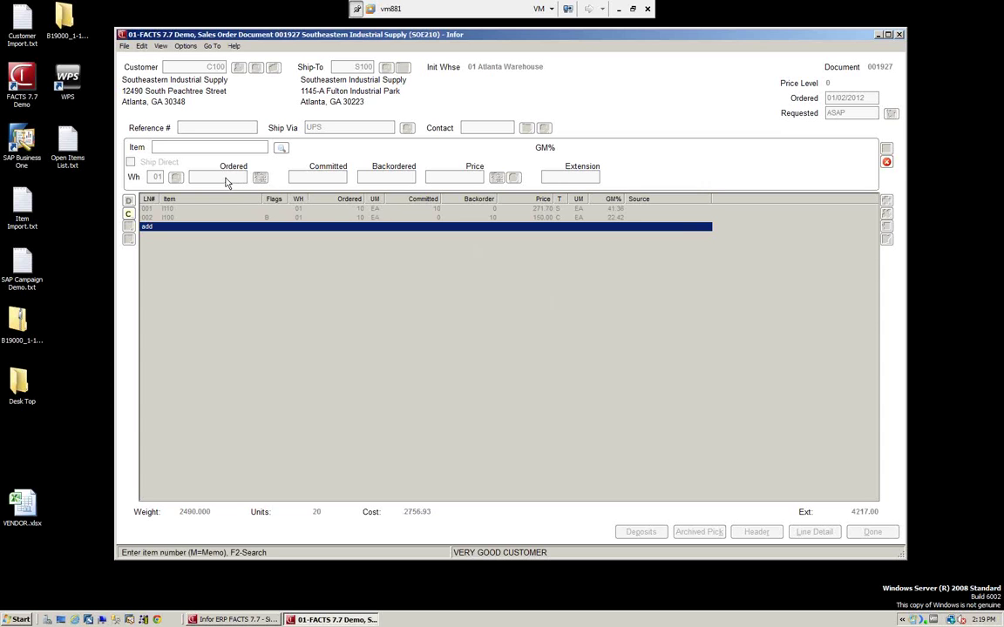
key(Return)
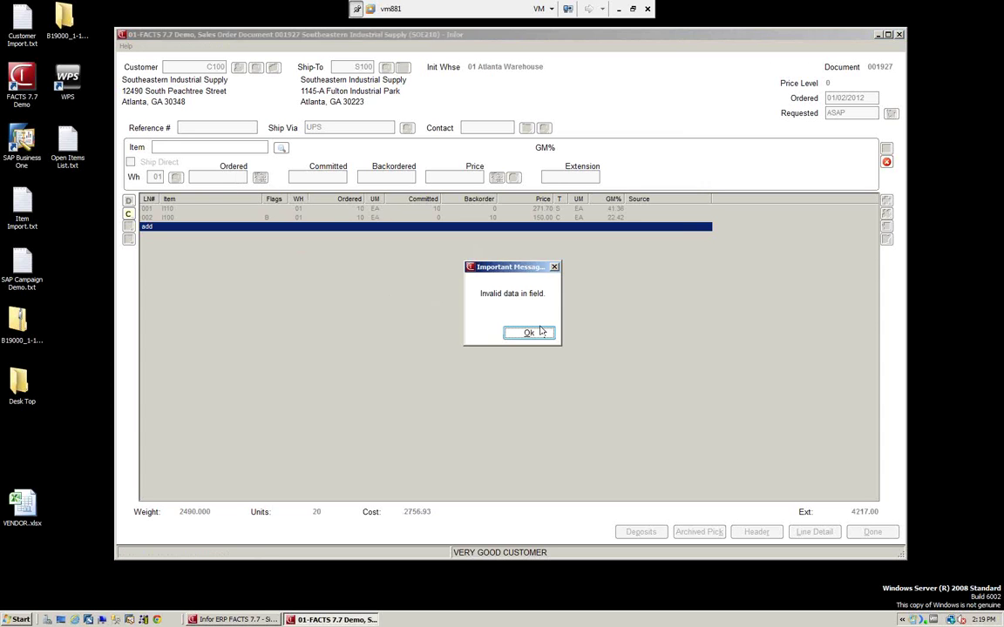
click(533, 332)
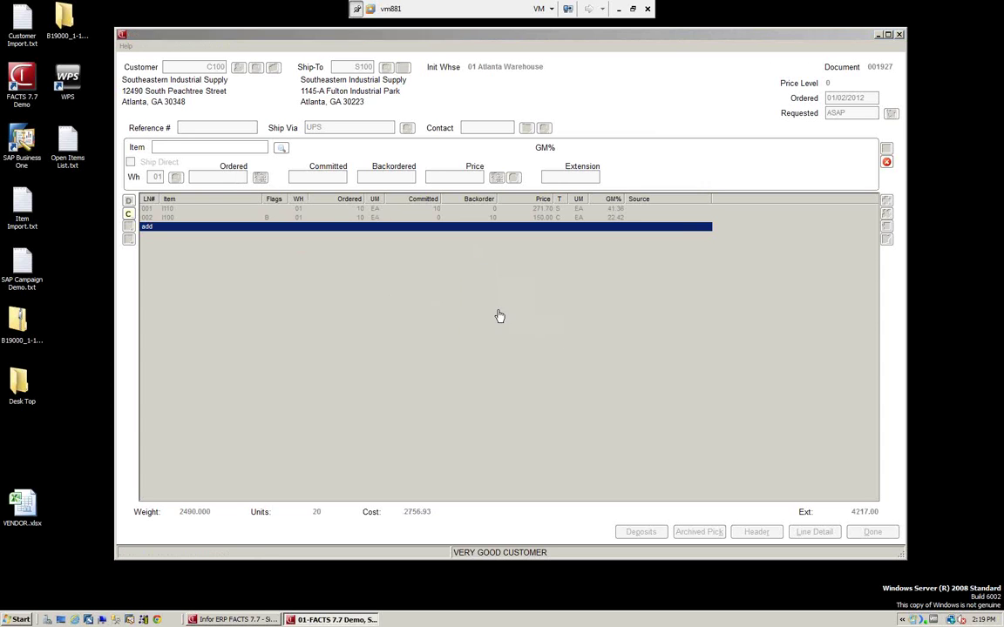
Step: Find item I102, the Adjustable Height Steel Stool, and enter 20 ordered, 15 committed and 5 backordered
click(283, 150)
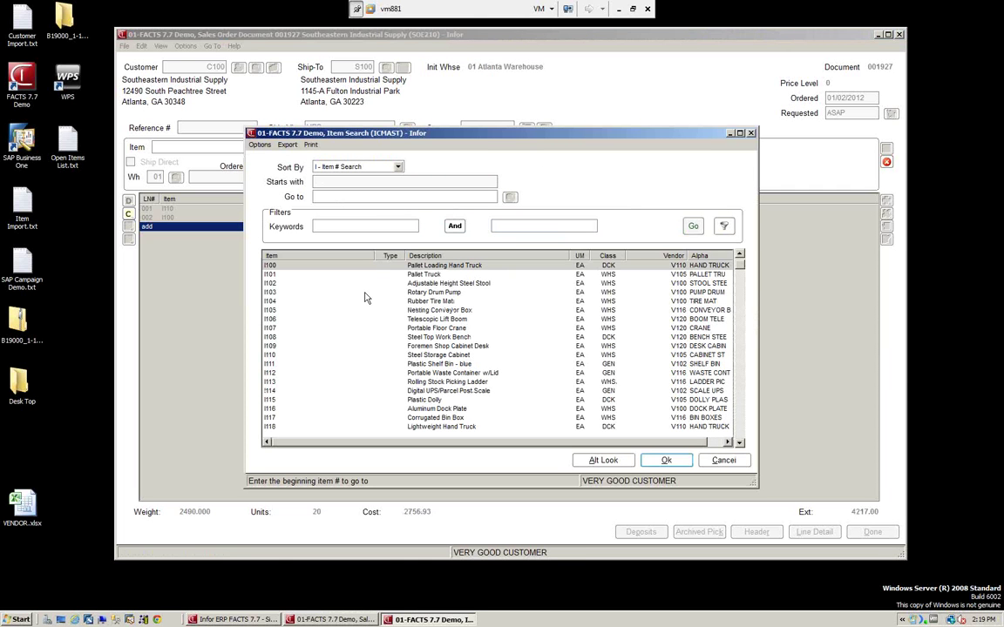
click(427, 283)
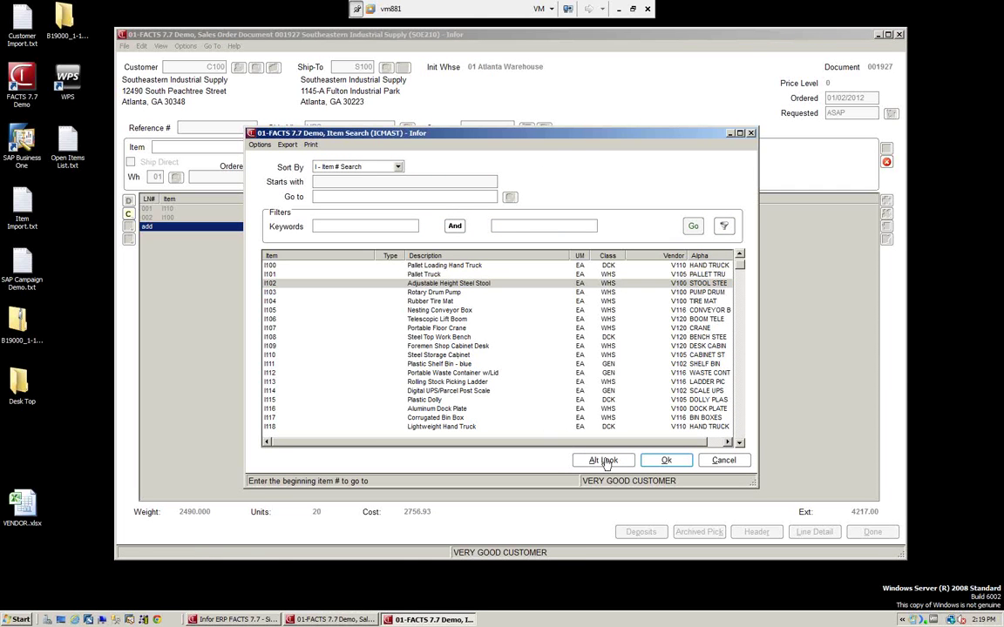
click(664, 462)
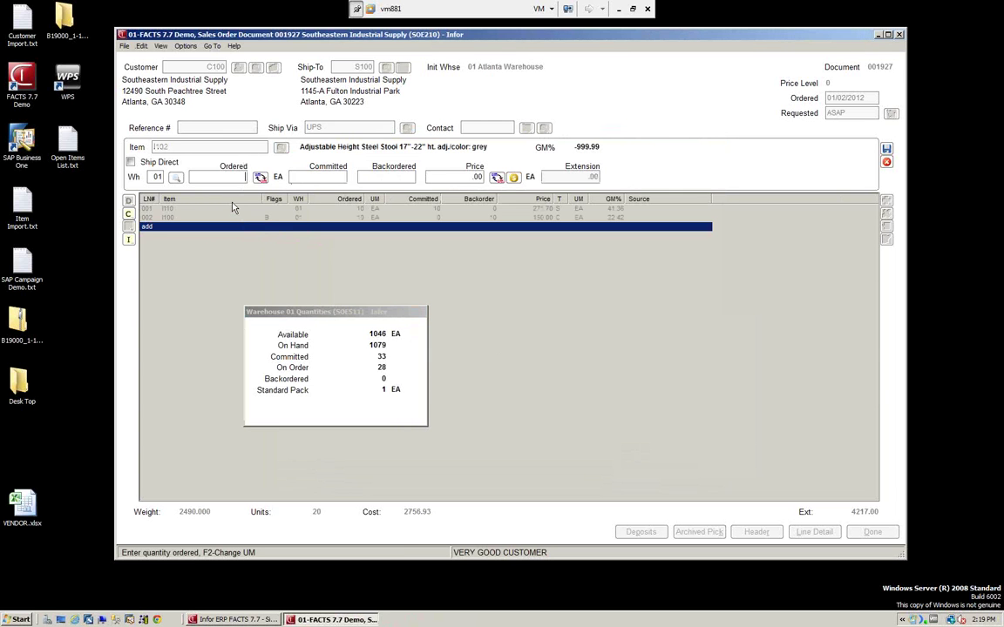
text(20)
key(Return)
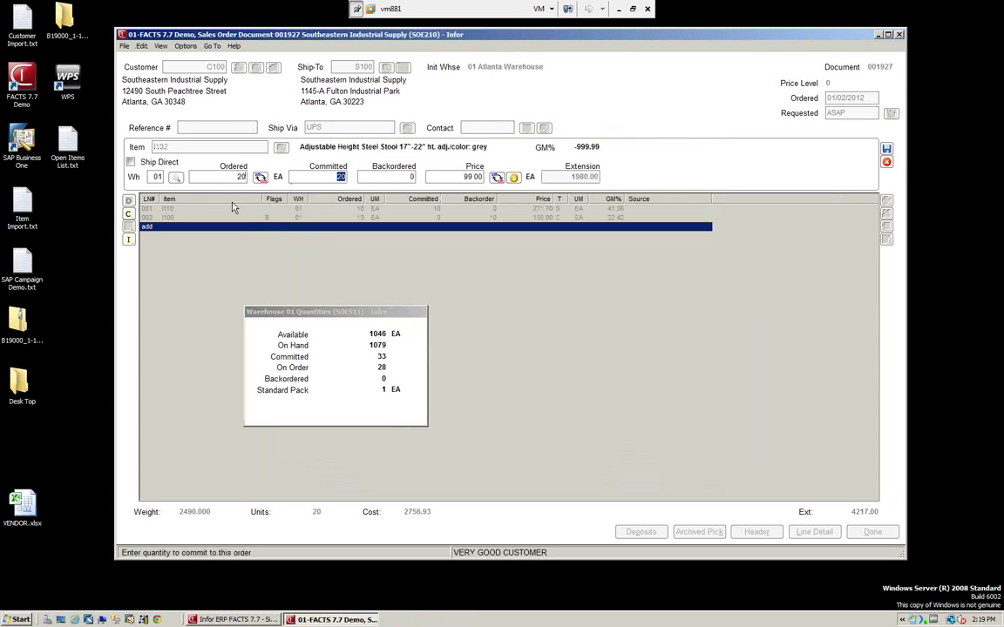
text(15)
key(Return)
key(Return)
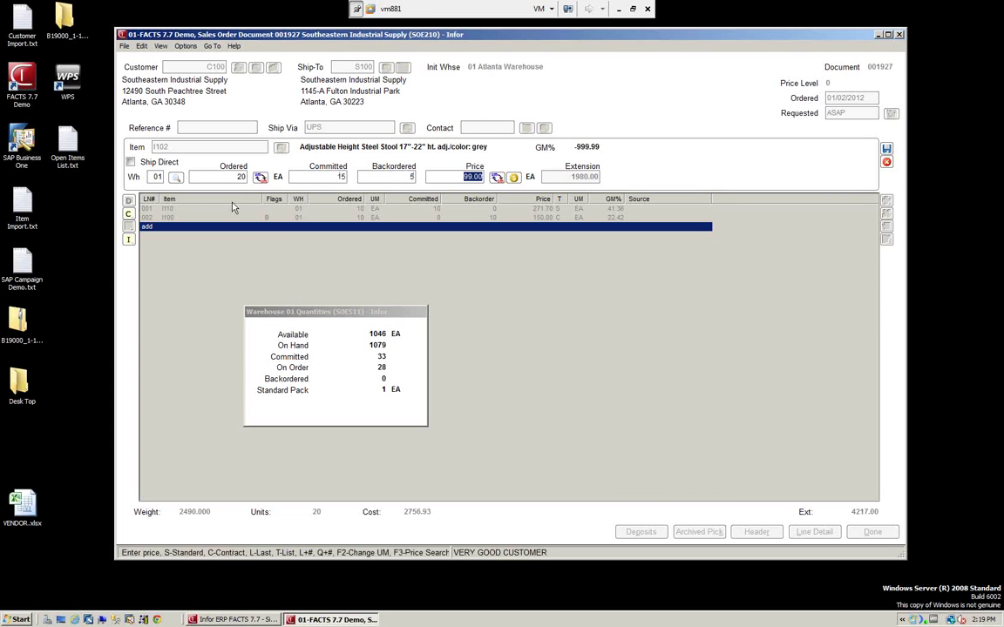
Step: Accept I102's price of 99.00 and save the line with the suggested transaction "N - Do Not Create"
key(Return)
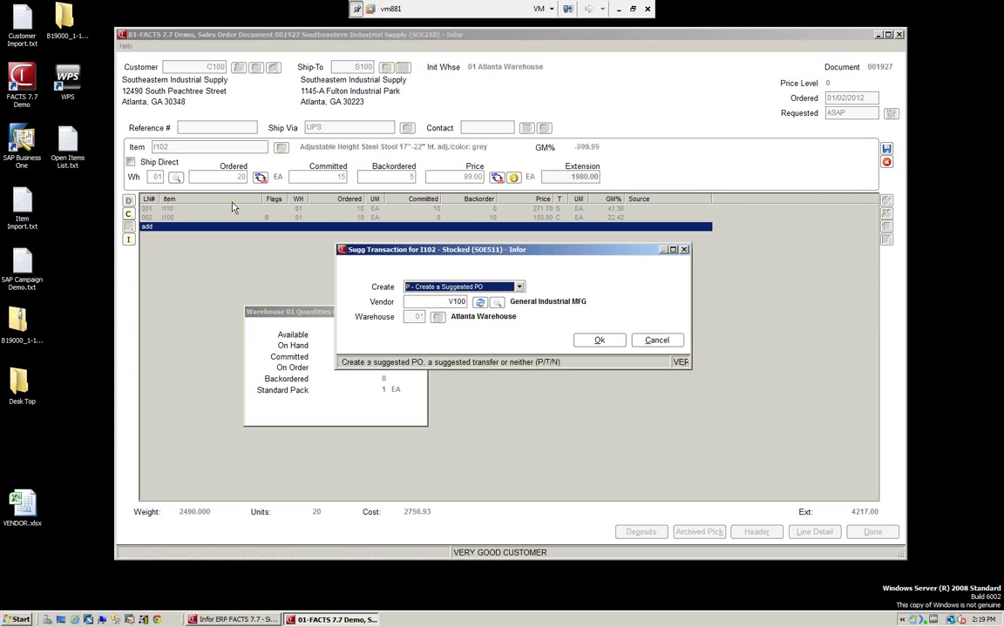
click(519, 288)
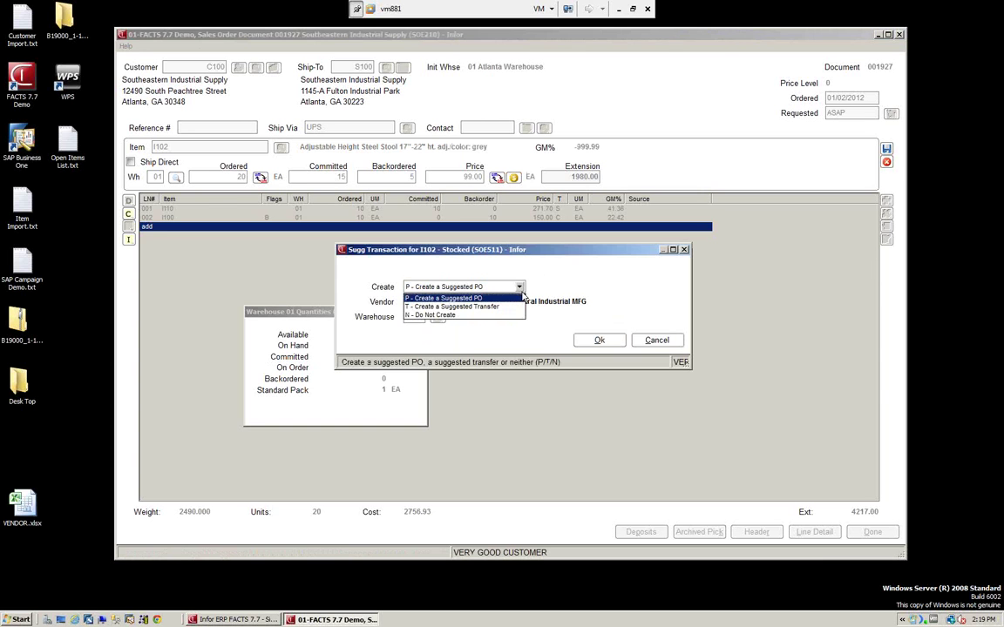
click(428, 317)
click(600, 342)
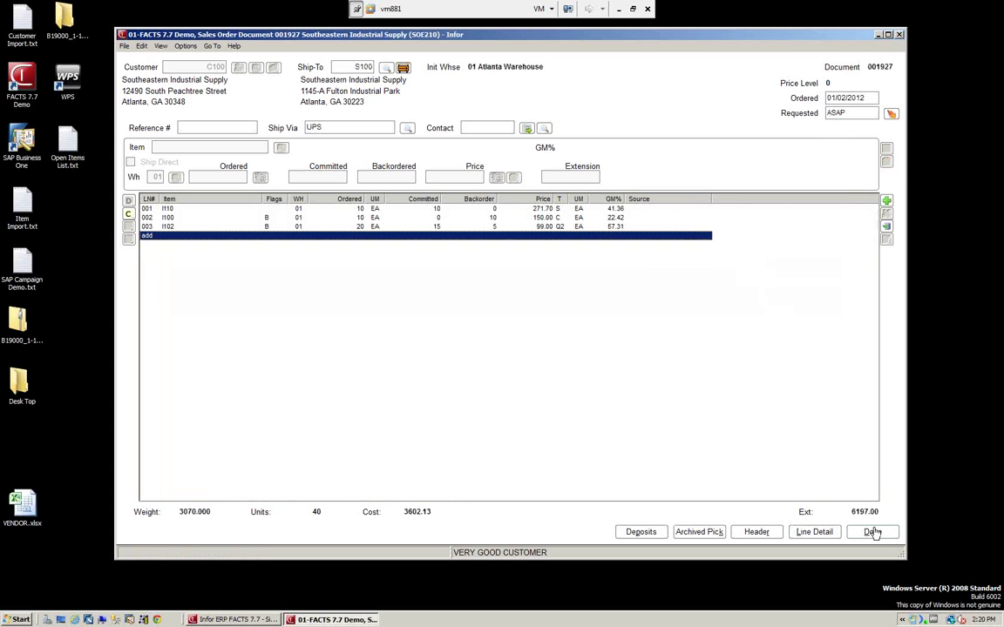
Step: Complete the order footer with the memo "Thank you for your order!", accepting the credit limit excess and document hold, and exit order entry
click(872, 532)
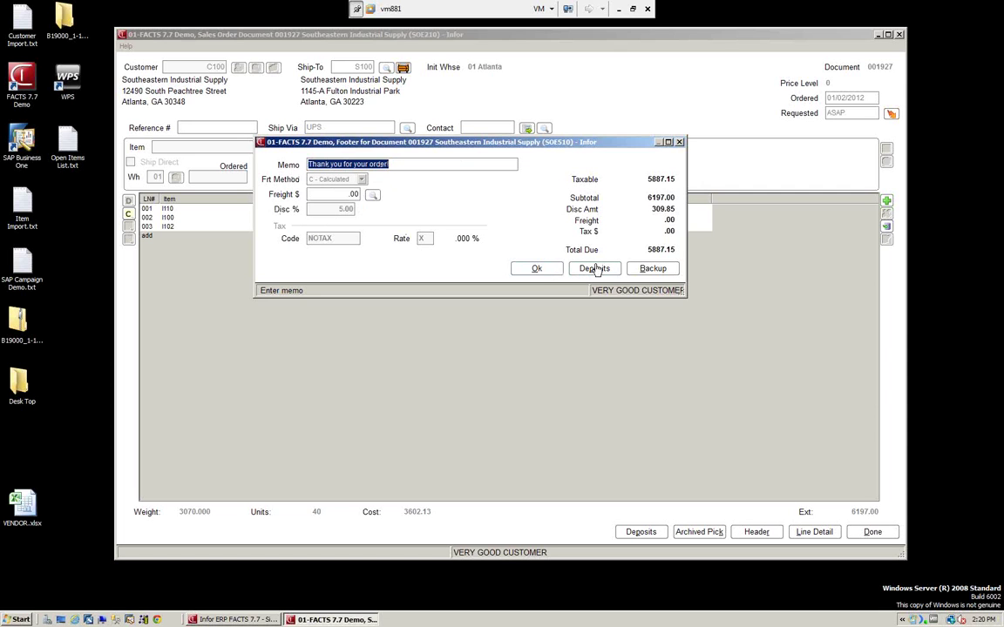
click(538, 272)
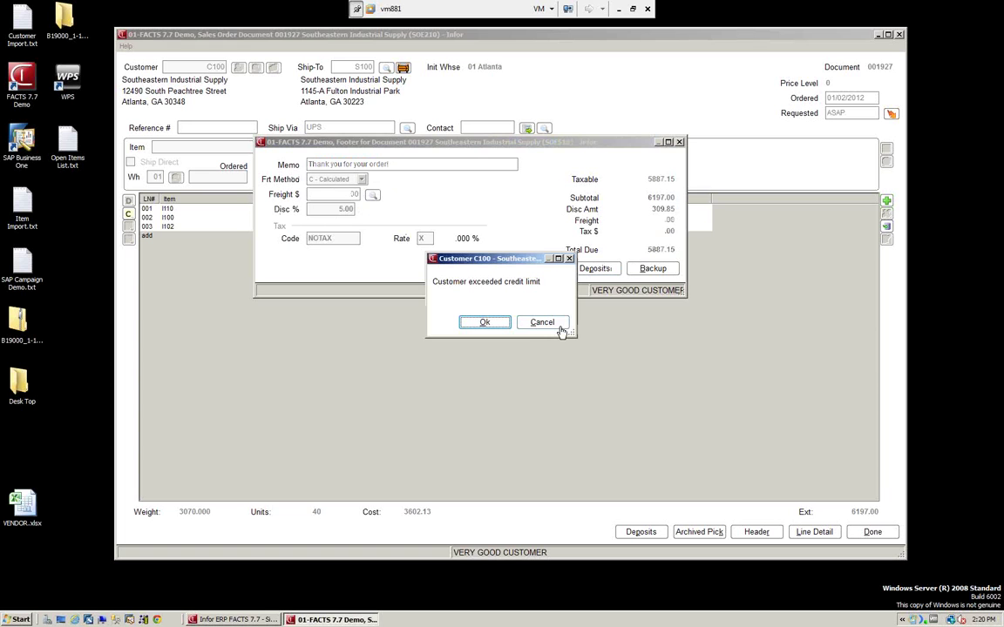
click(488, 325)
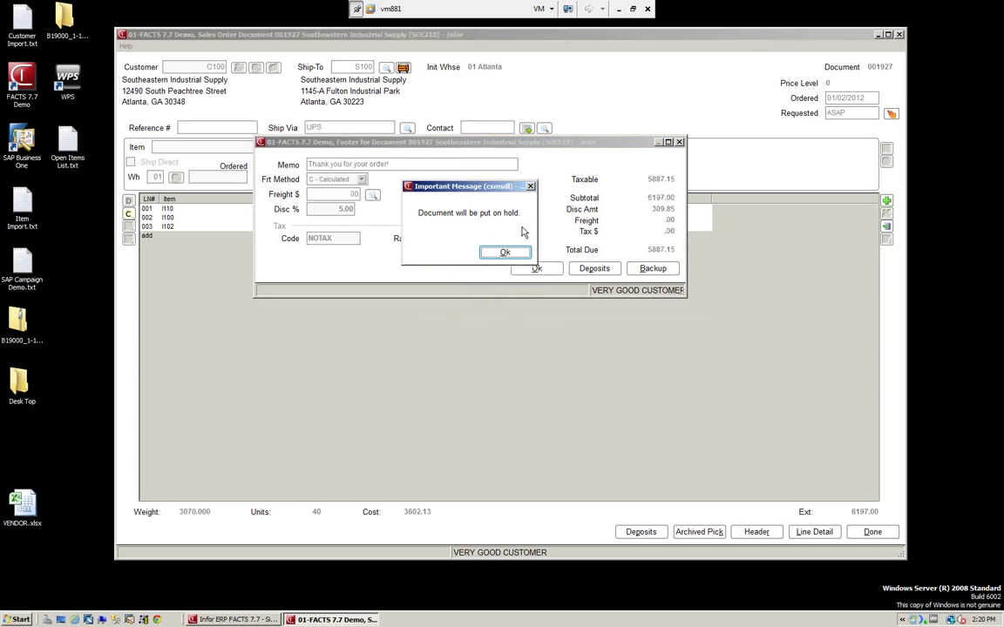
click(510, 254)
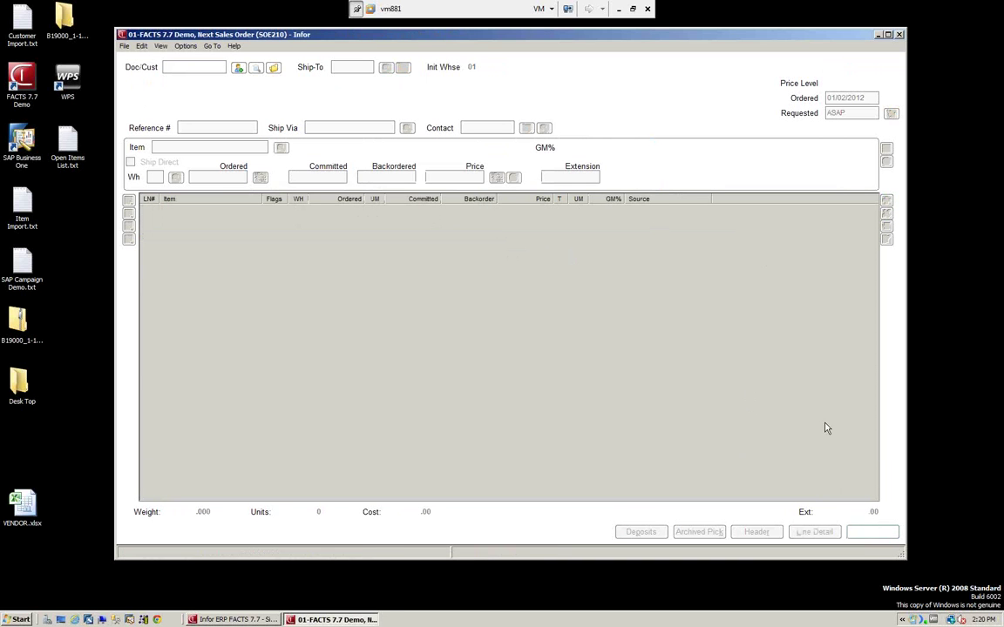
click(871, 531)
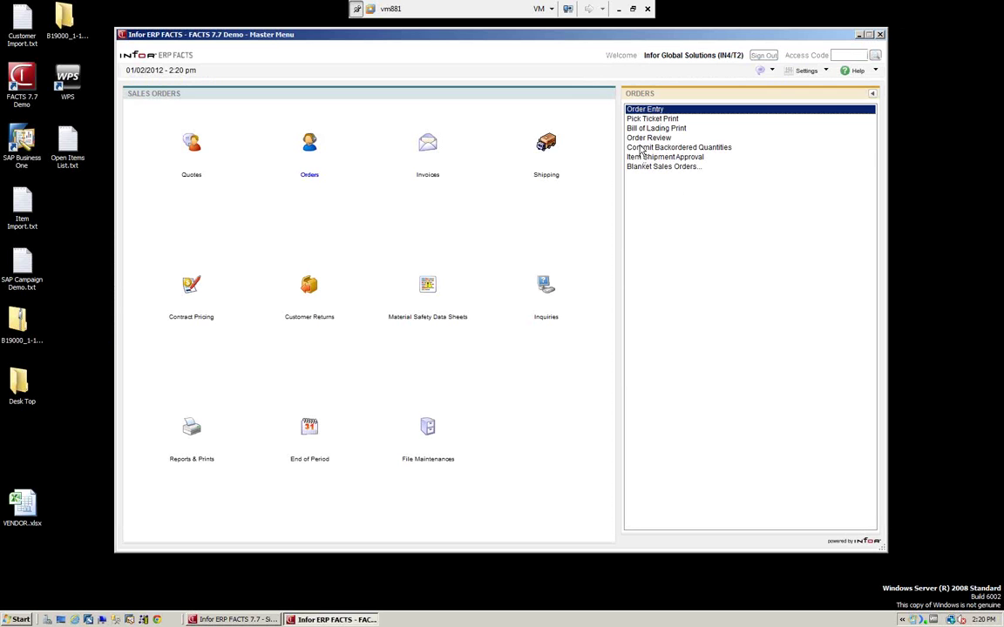
Step: In Order Review, release the new Southeastern Industrial Supply order from credit hold and add it to the ready-to-print file
click(640, 148)
click(640, 139)
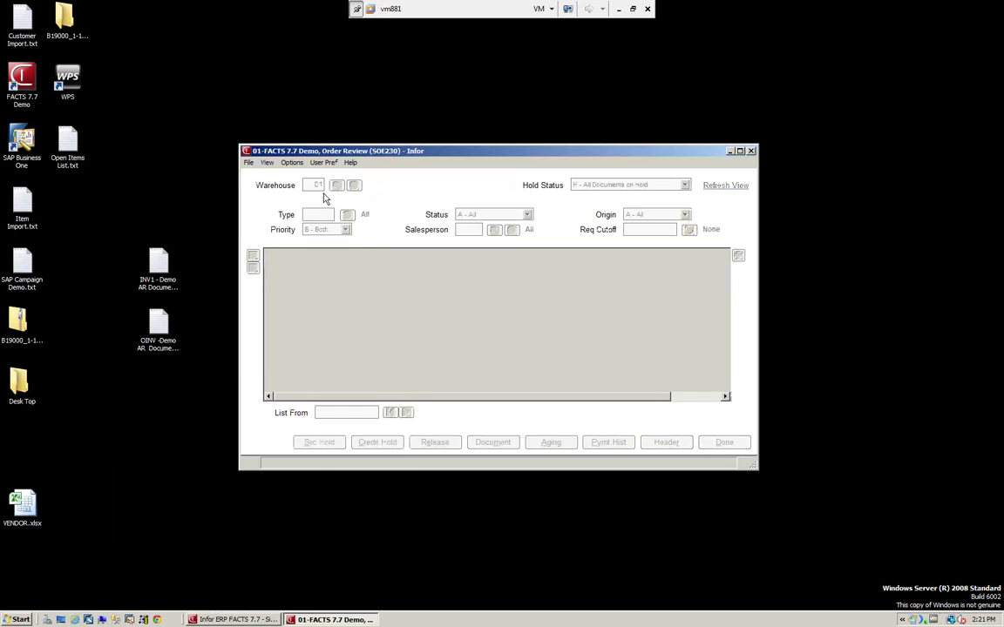
drag(546, 150, 526, 101)
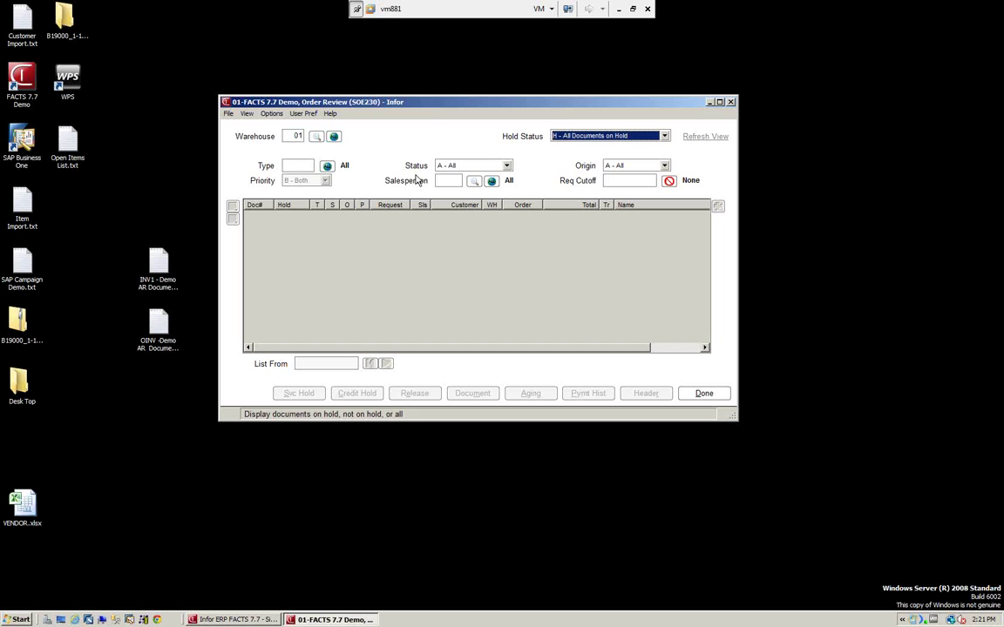
click(604, 182)
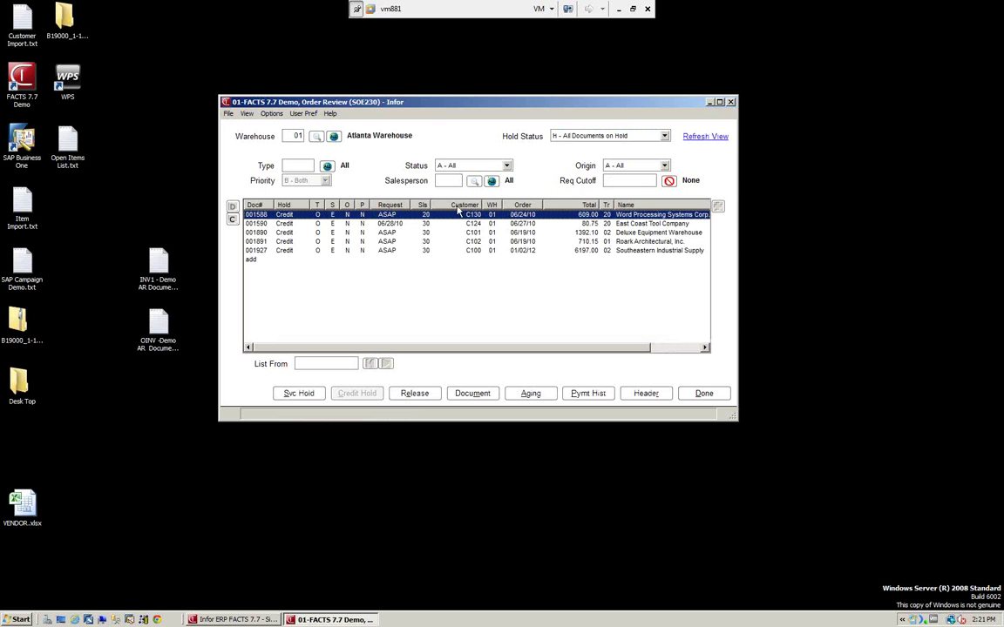
click(283, 252)
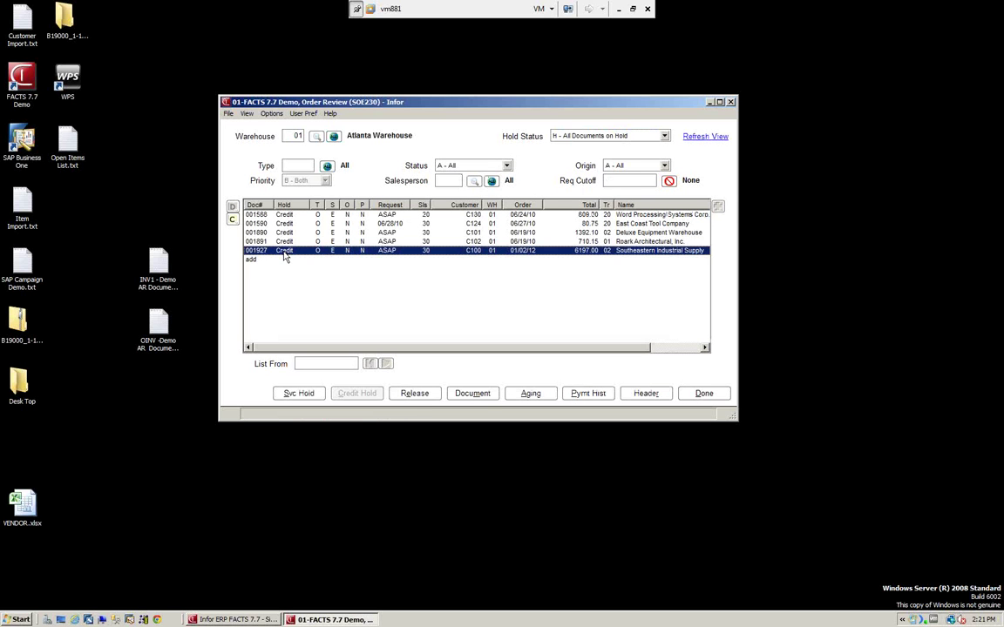
click(415, 395)
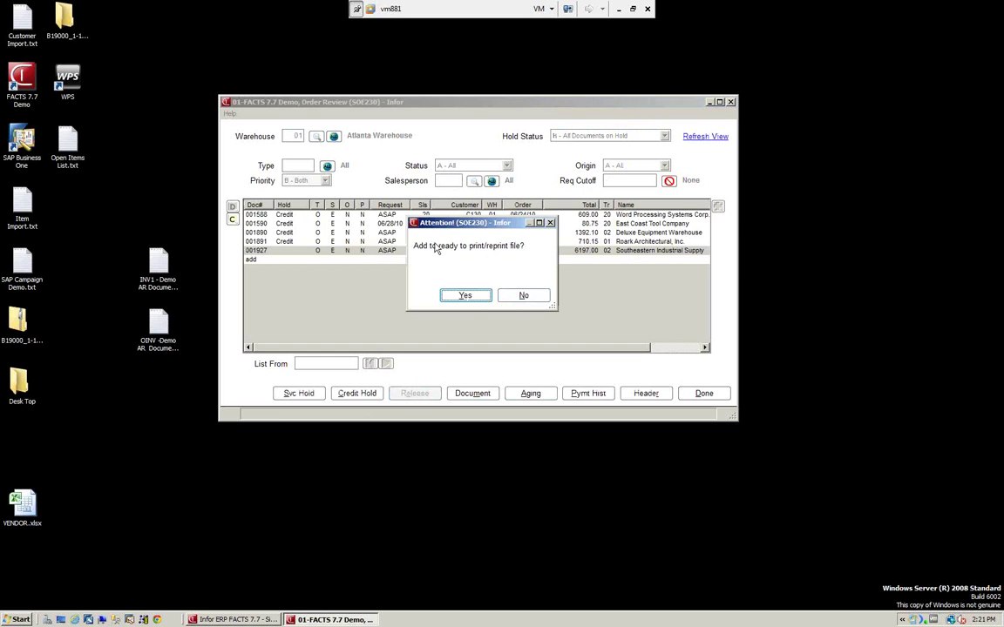
click(466, 296)
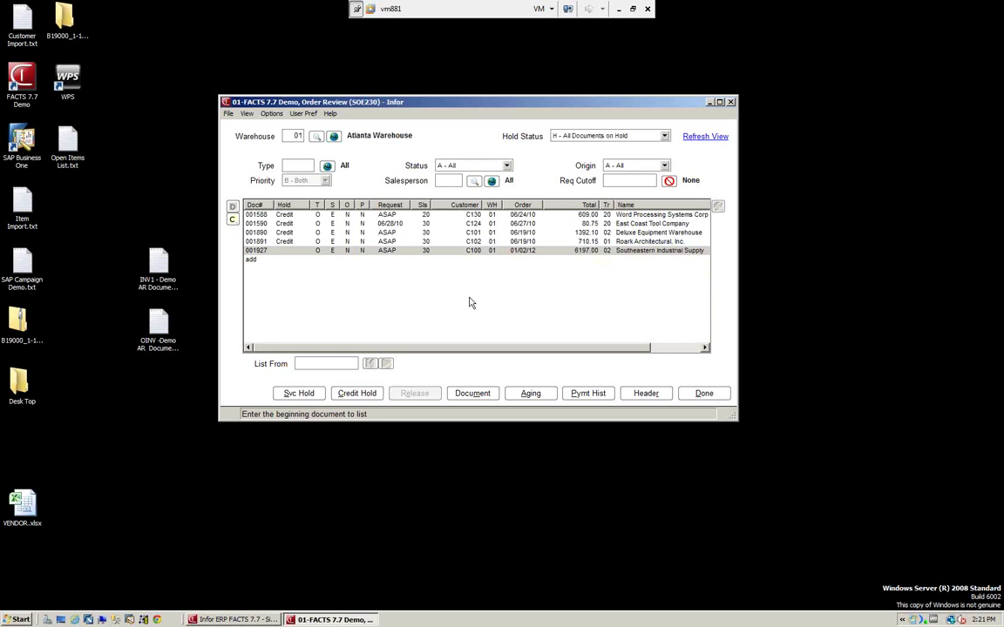
Step: Exit Order Review and return to the Master Menu
key(Tab)
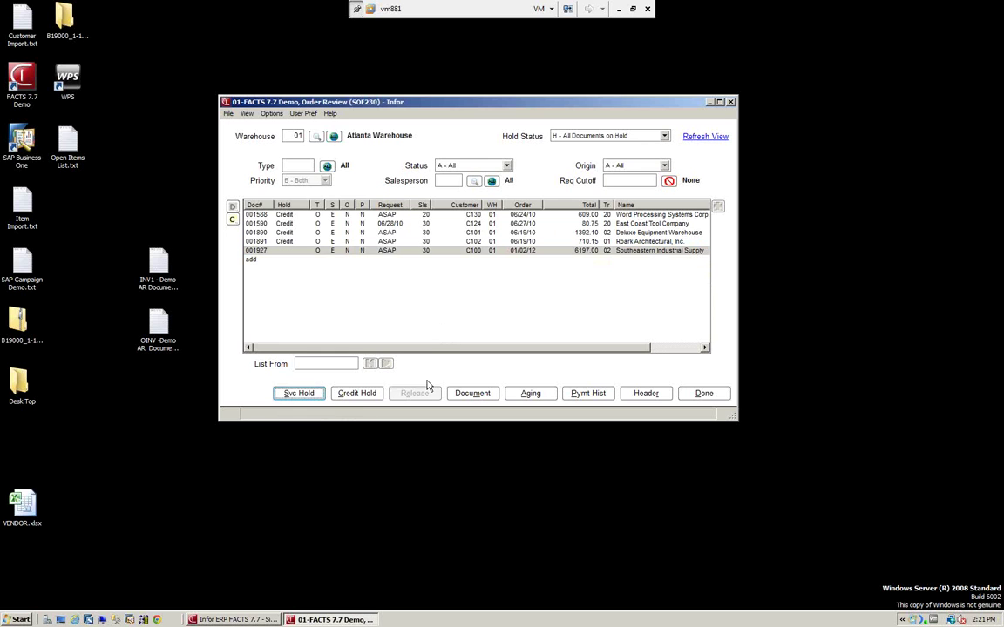
click(711, 398)
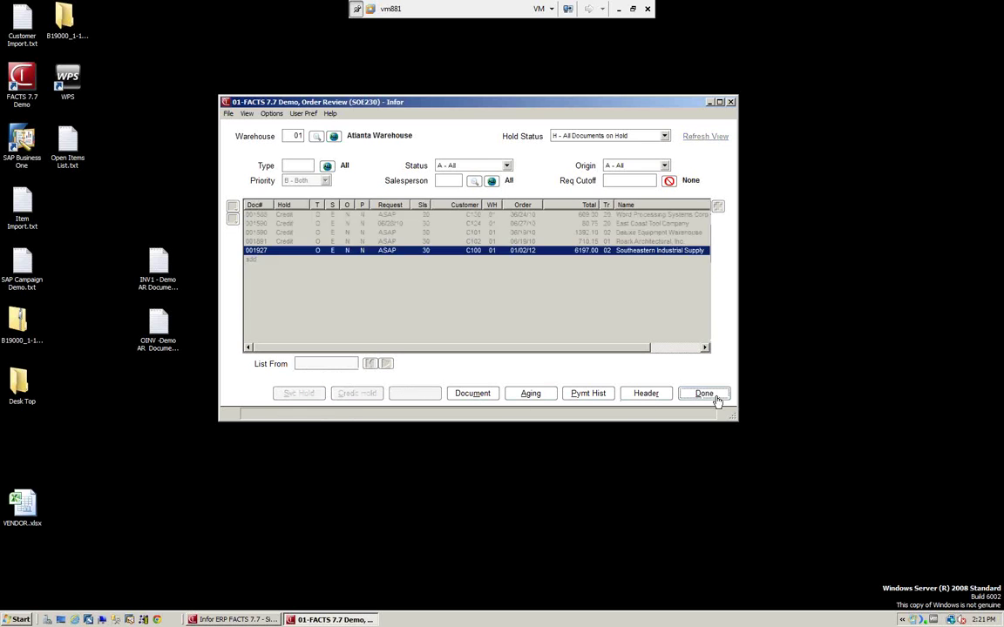
key(Tab)
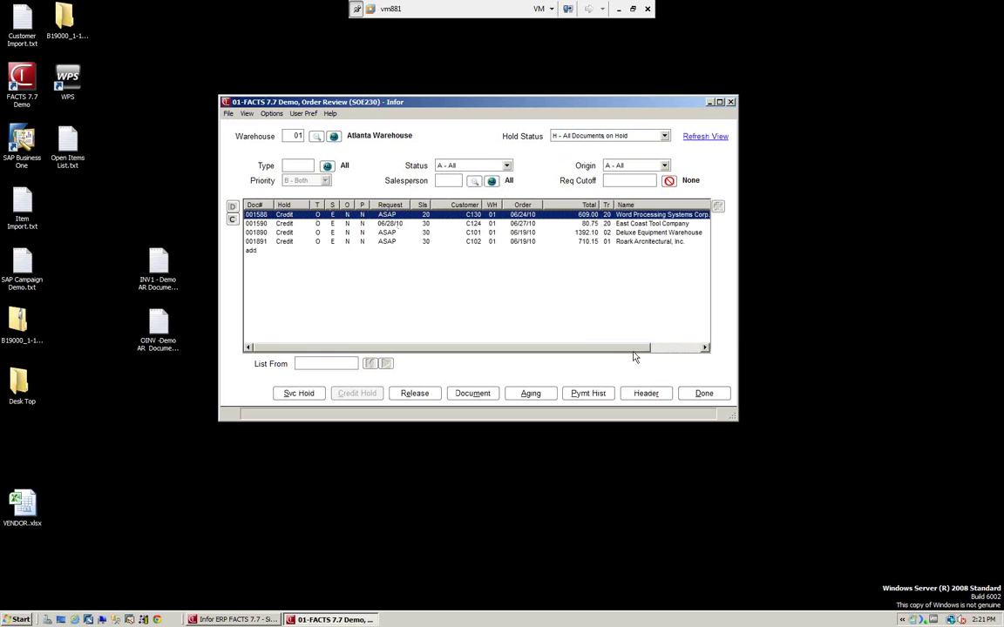
click(705, 395)
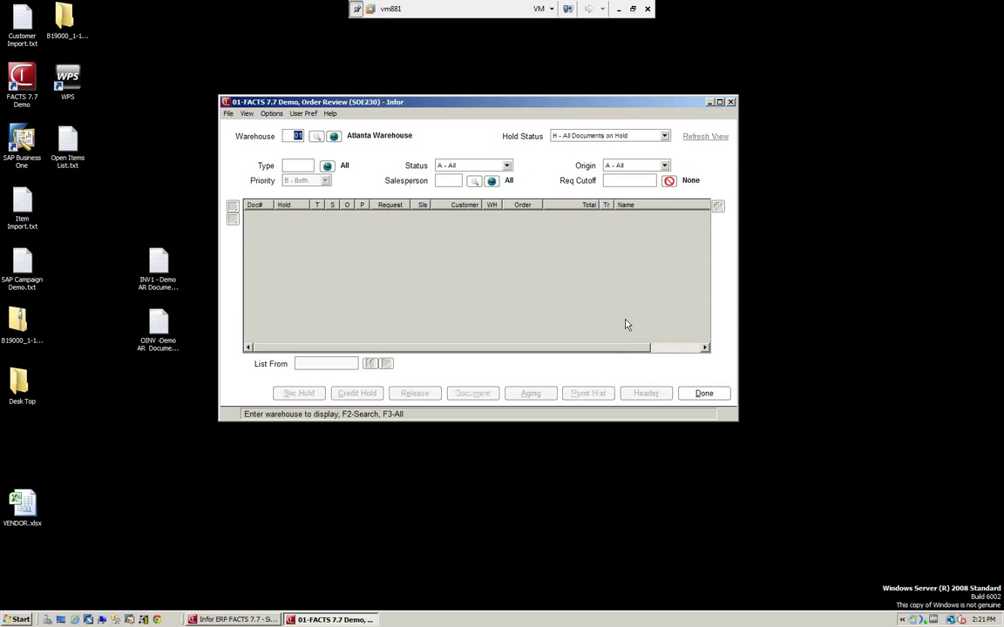
click(710, 401)
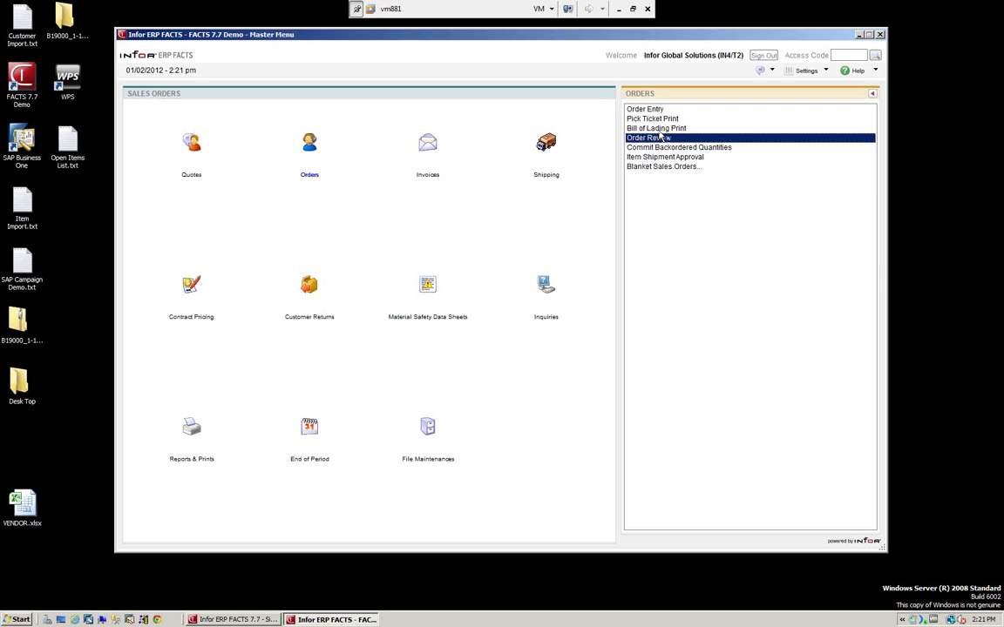
Step: Start Order Confirmation for the released Southeastern Industrial Supply order despite it being unprinted, using "B - Confirm shipment of committed line by line"
click(433, 147)
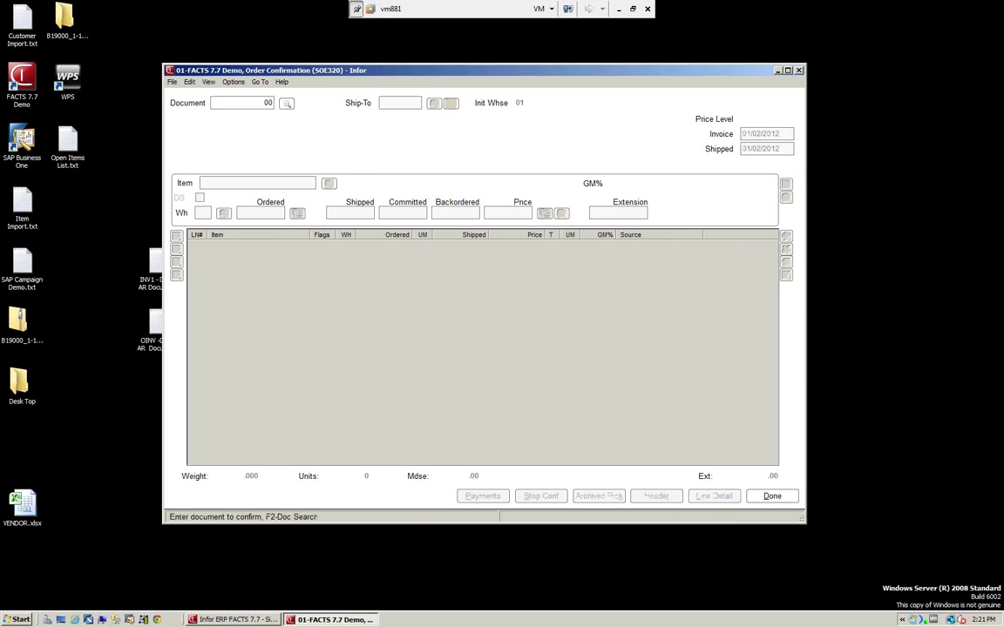
text(1027)
key(Return)
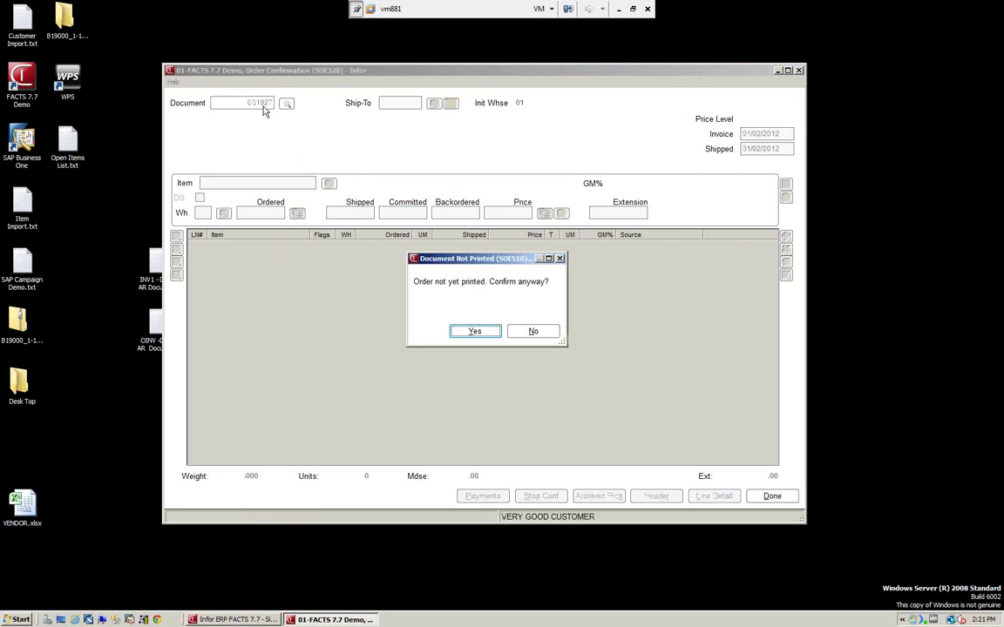
click(475, 337)
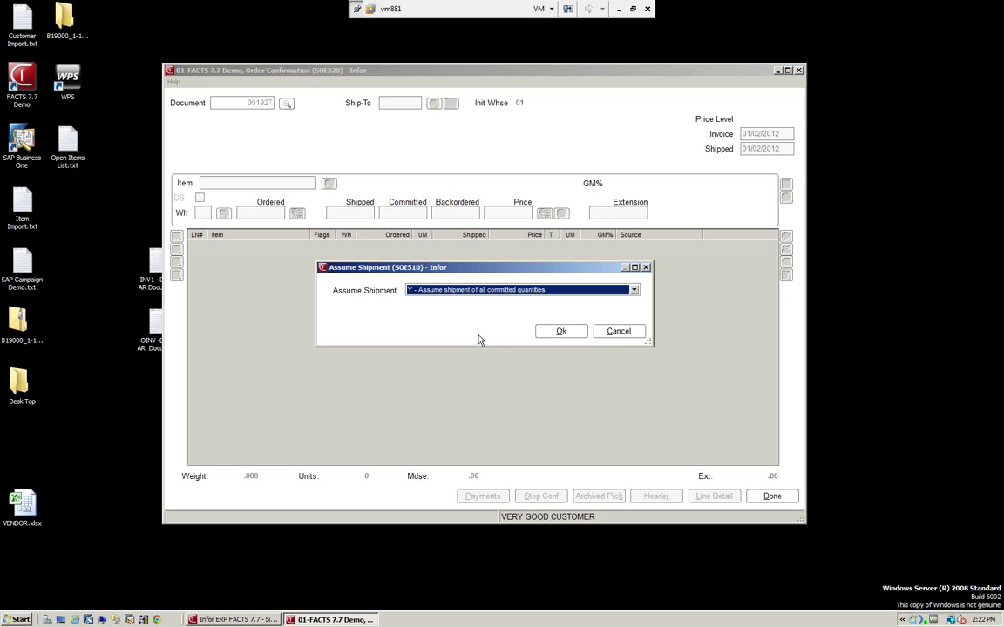
click(634, 291)
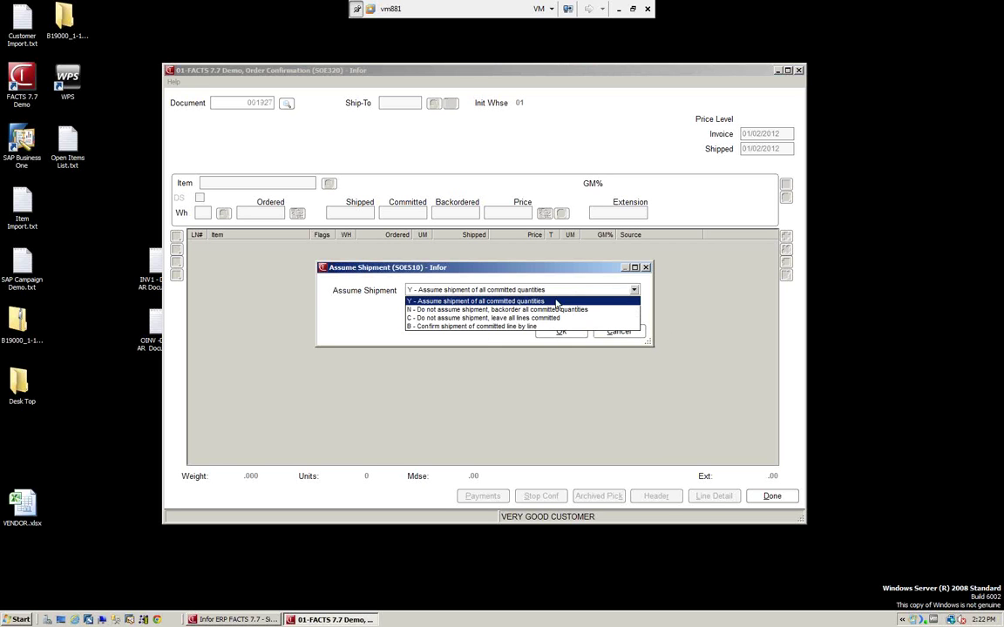
click(511, 327)
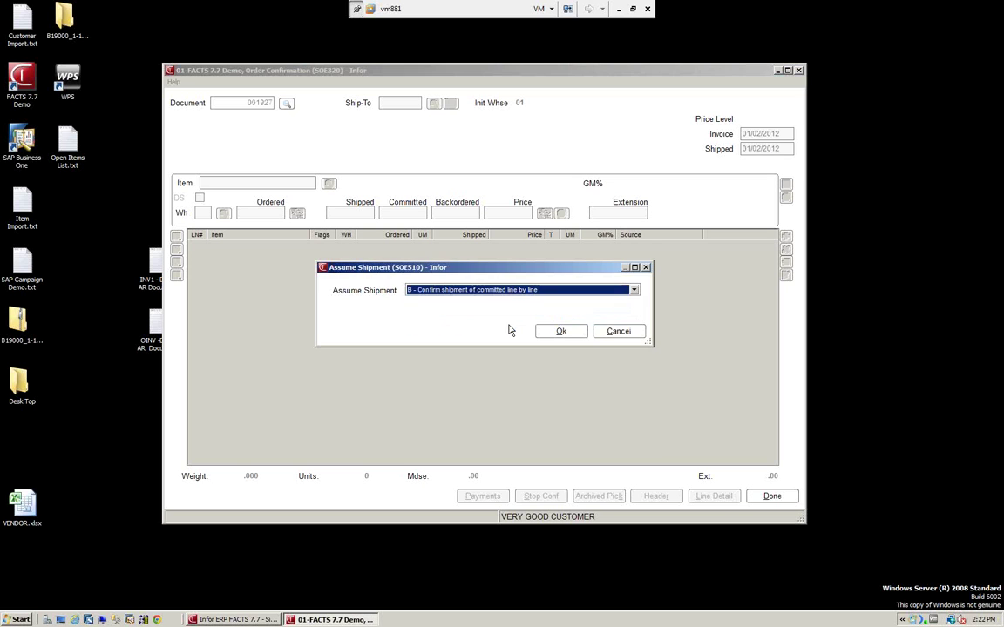
click(562, 334)
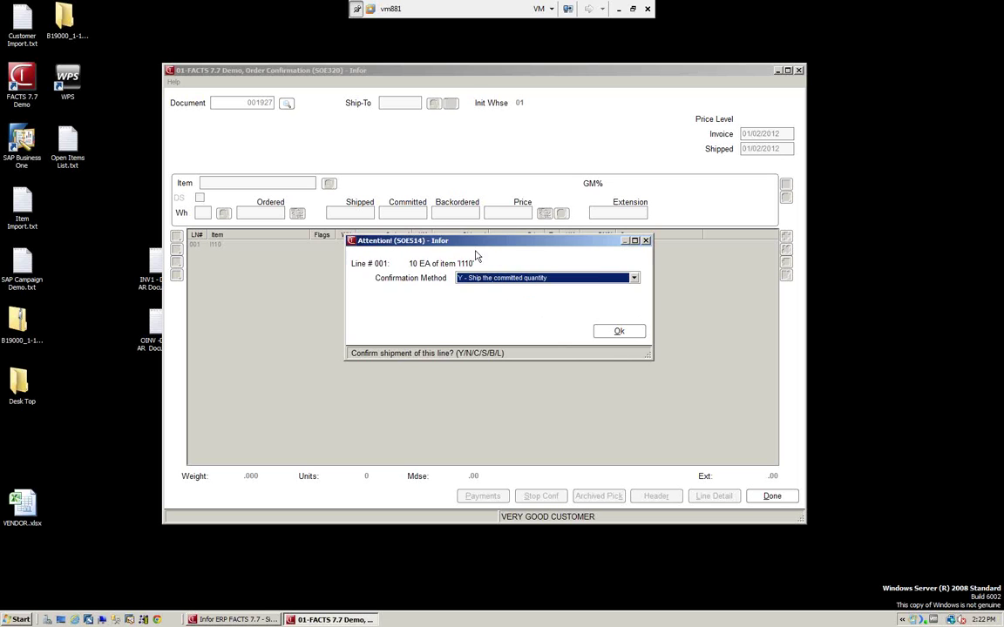
Step: Confirm line 001, item I110, with the method "Y - Ship the committed quantity"
drag(478, 245, 404, 290)
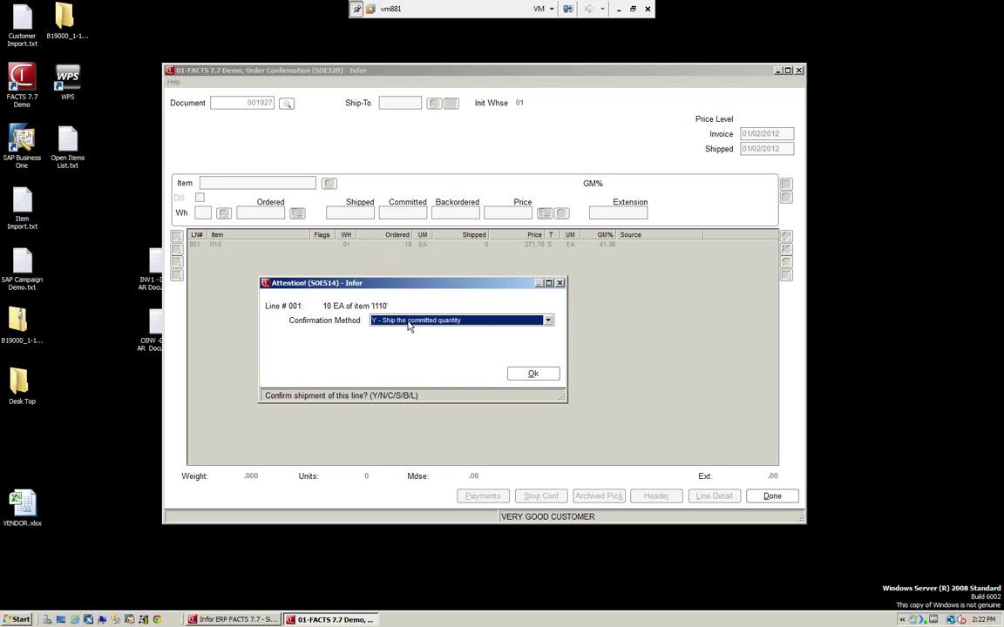
click(548, 320)
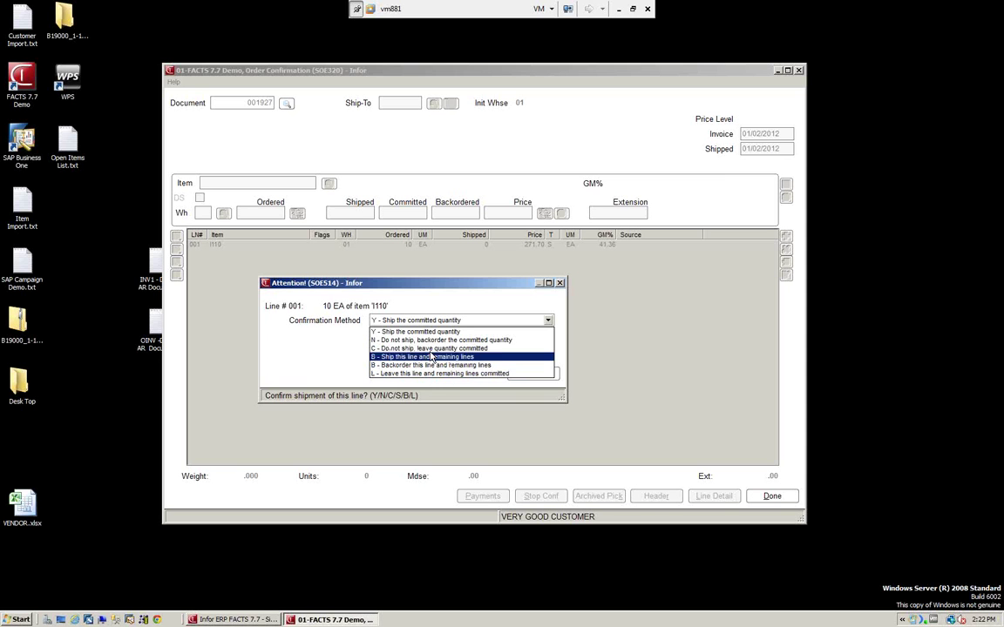
click(470, 332)
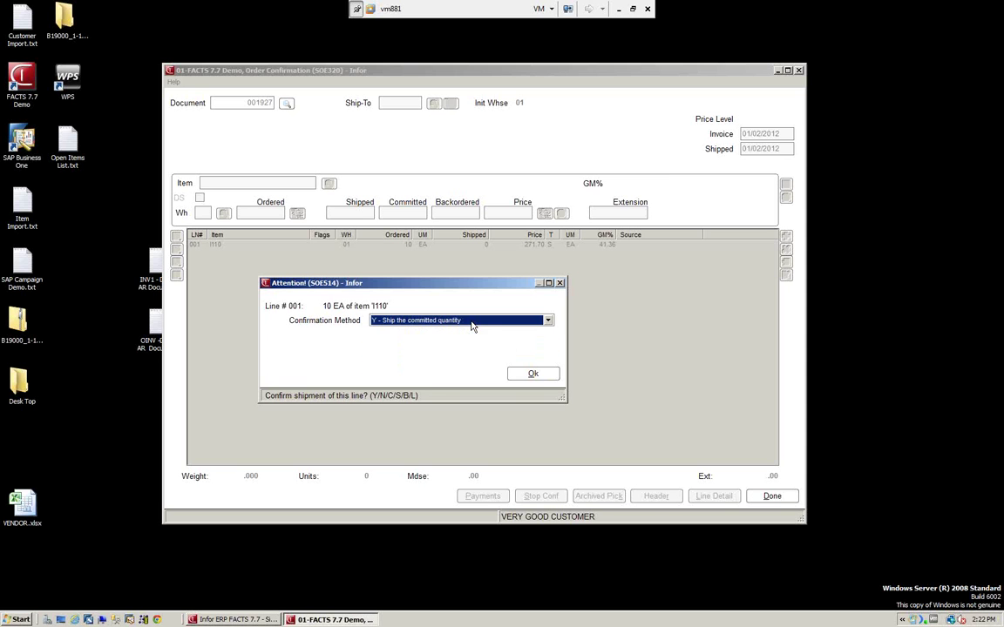
click(532, 374)
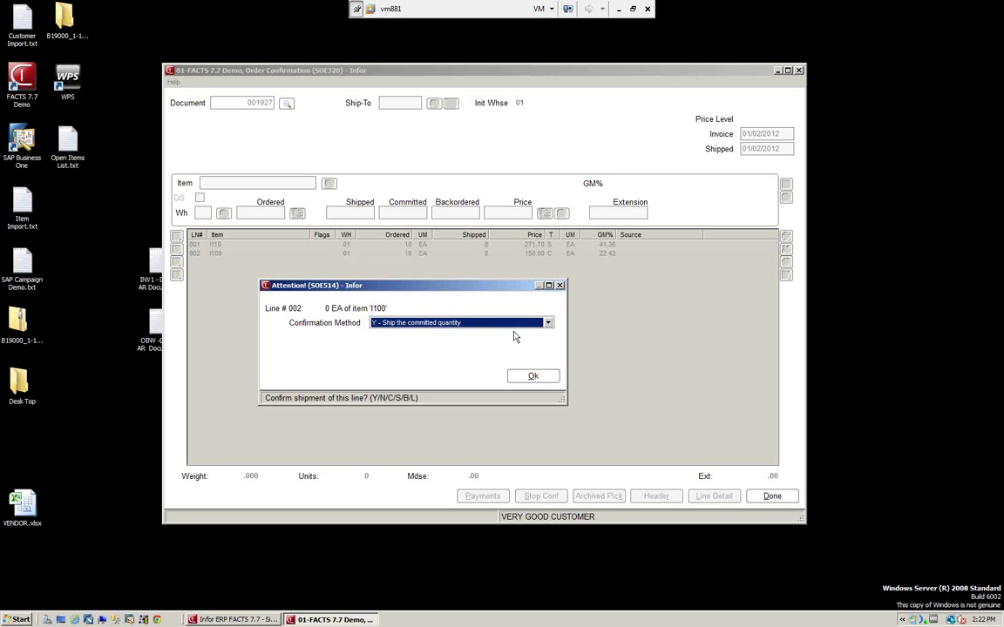
Step: Confirm line 002, item I100, with "Y - Ship the committed quantity" and the suggested transaction "N - Do Not Create"
click(539, 382)
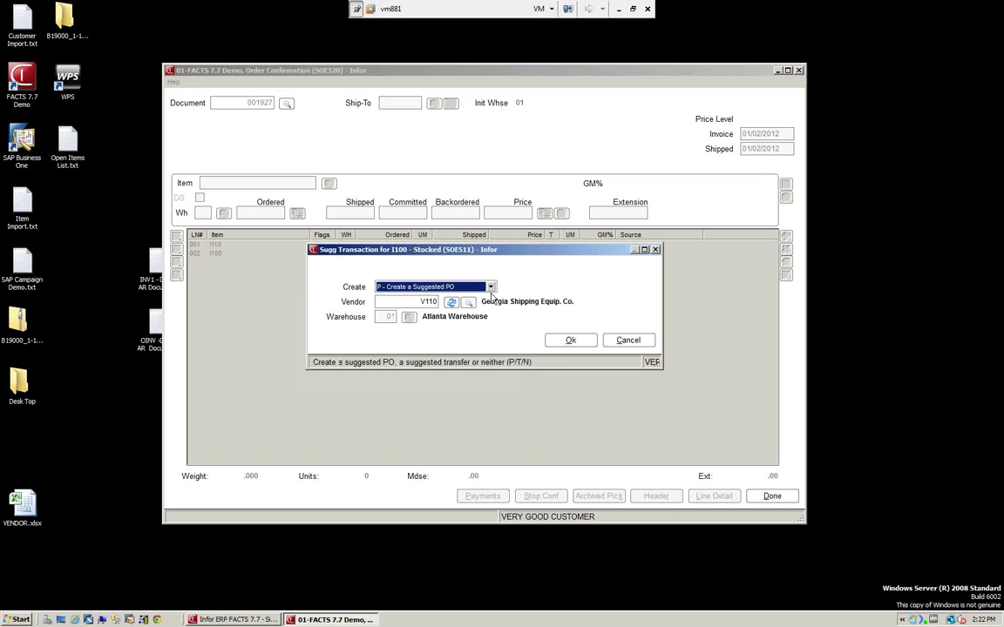
click(443, 287)
click(438, 317)
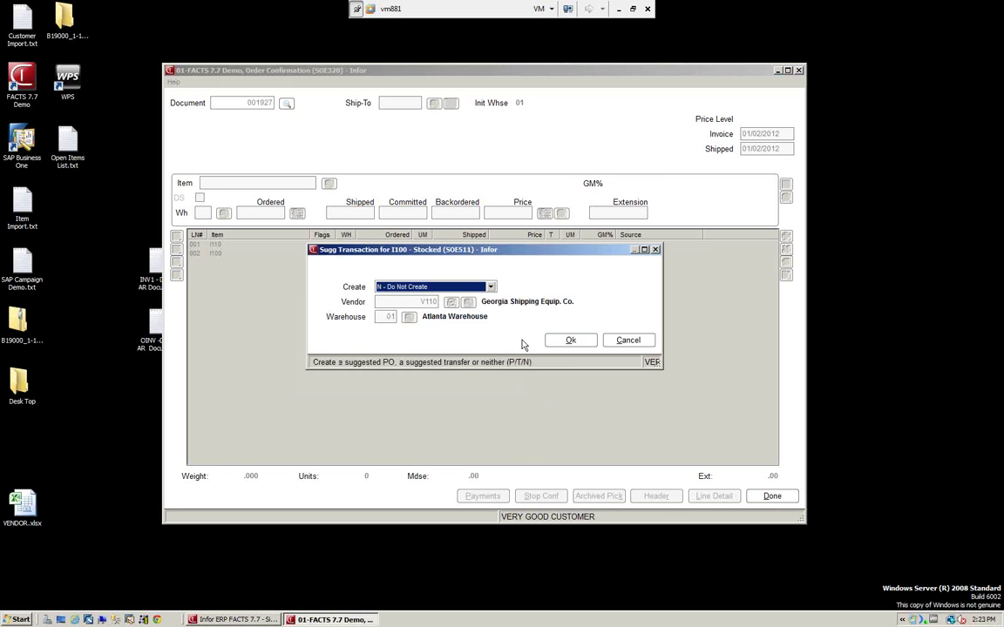
click(569, 340)
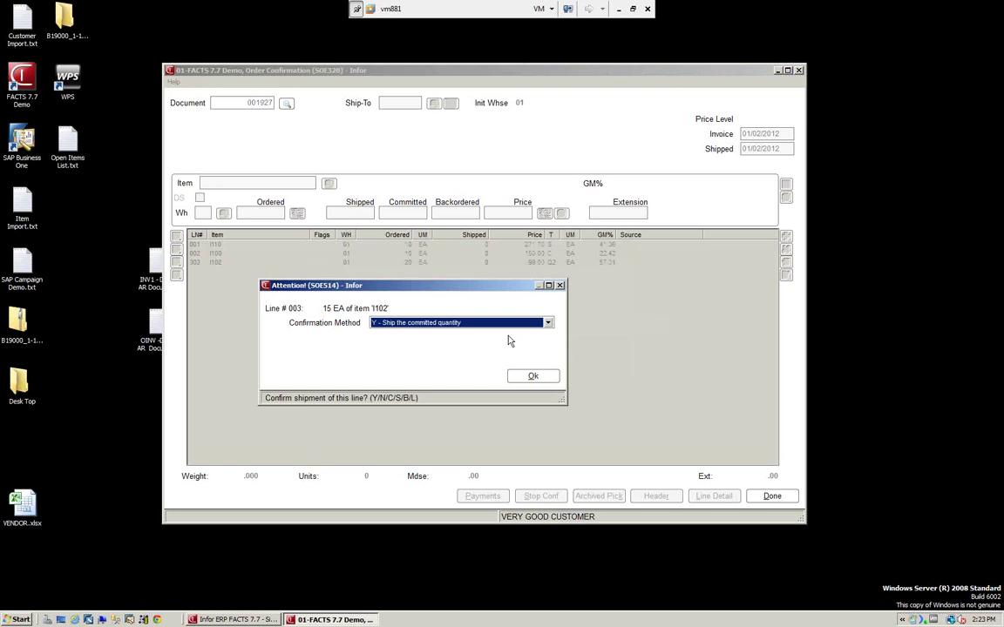
Step: Confirm line 003, item I102, with "Y - Ship the committed quantity" and the suggested transaction "N - Do Not Create"
click(532, 378)
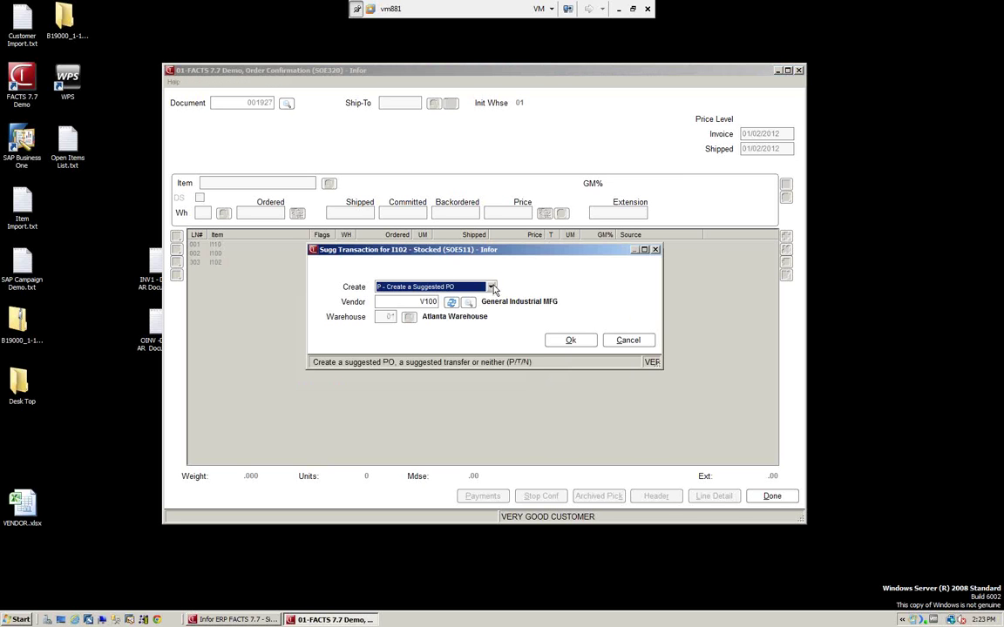
click(493, 288)
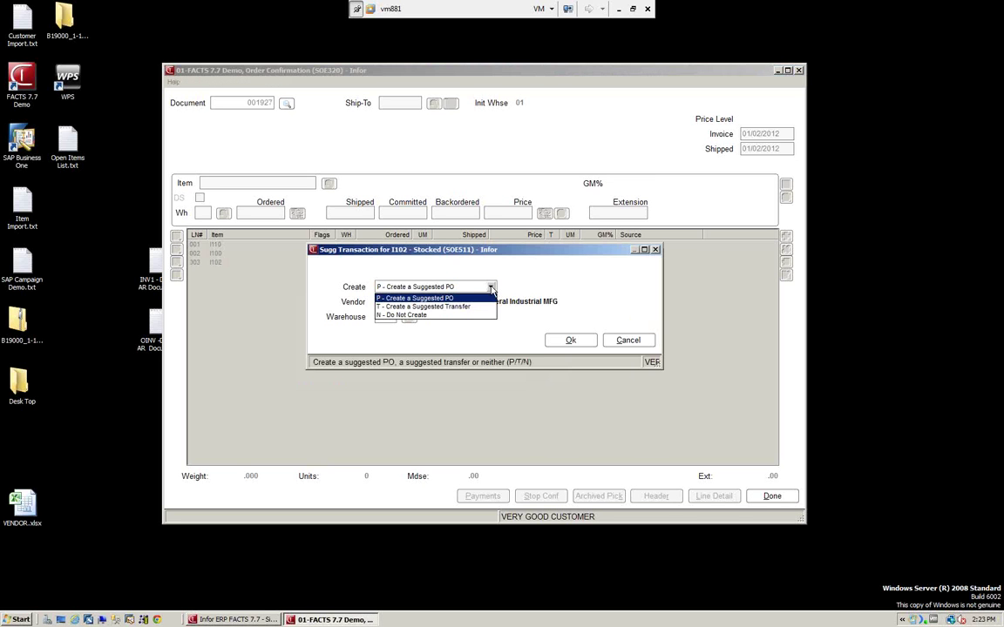
click(426, 316)
click(572, 340)
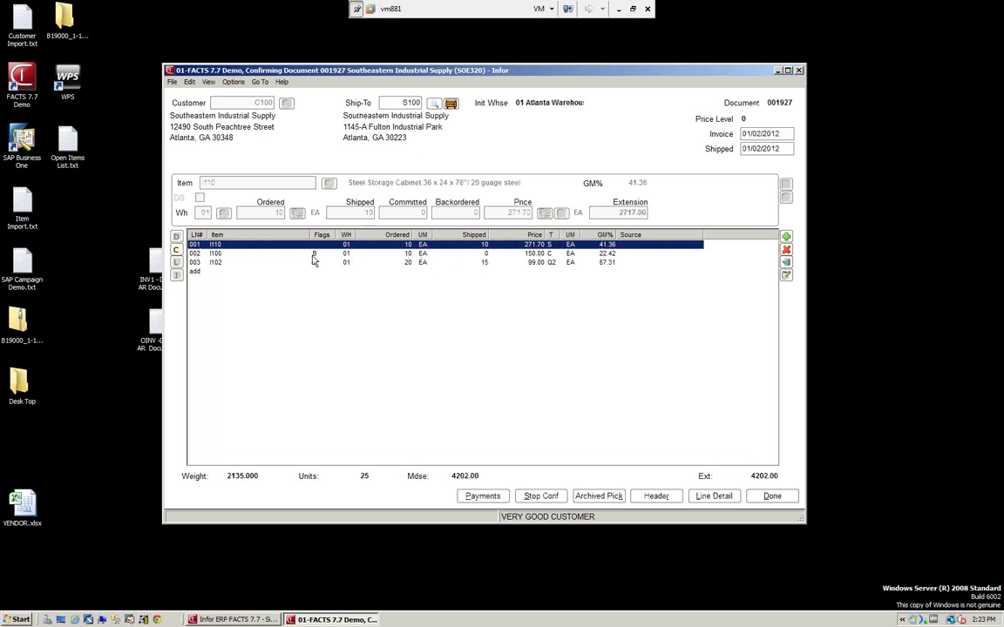
Step: Edit line 002, item I100, so the shipped quantity is 10 and nothing is backordered, and save the line
click(215, 254)
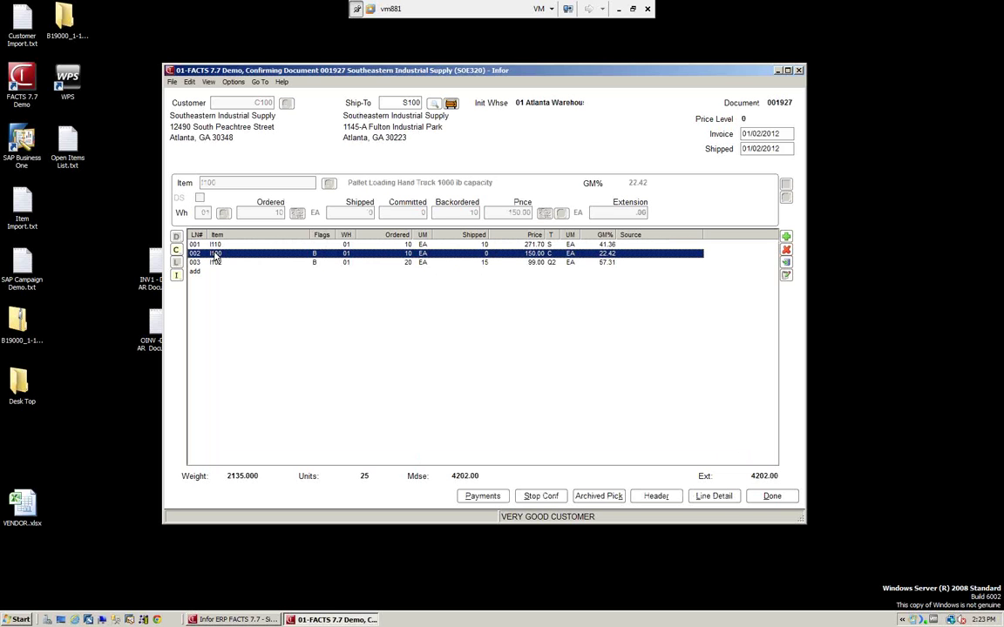
double_click(216, 253)
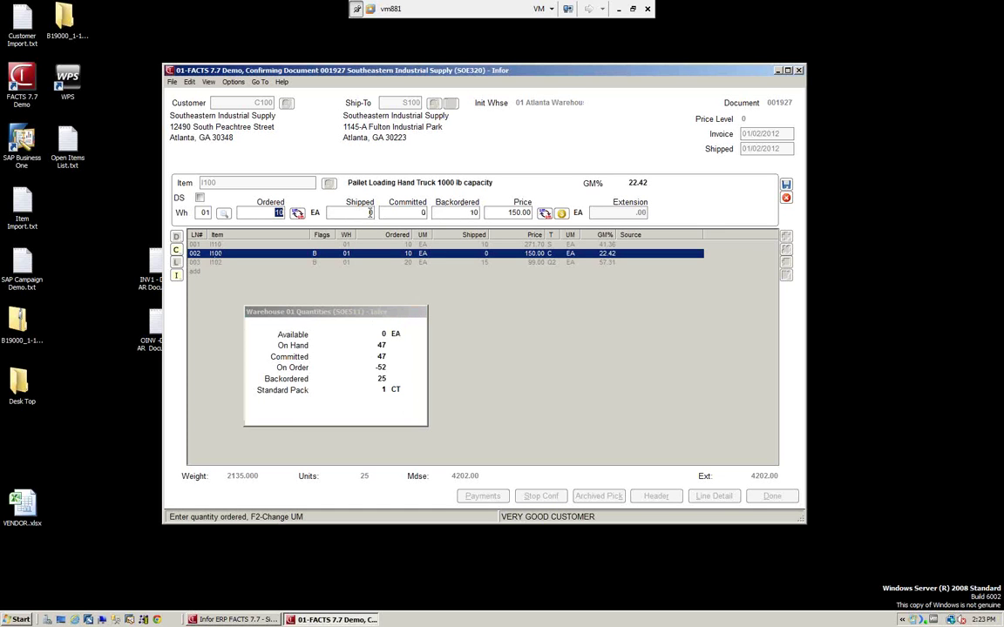
key(Return)
key(Return)
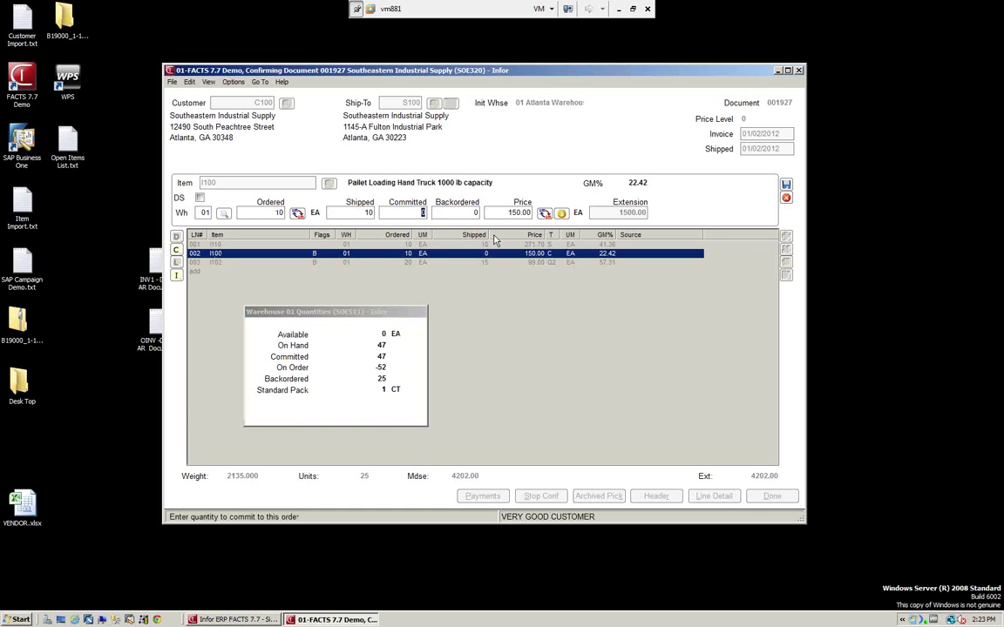
key(Return)
key(Return)
key(Return)
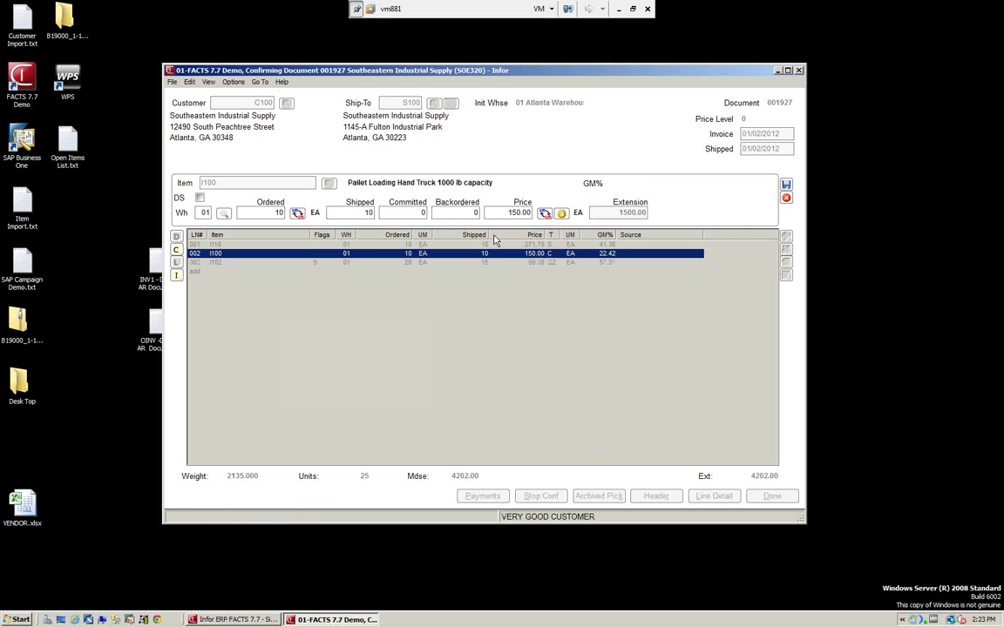
Step: Review line 003, item I102, keeping 15 shipped and 5 backordered, and choose "N - Do Not Create" for its suggested transaction
click(347, 264)
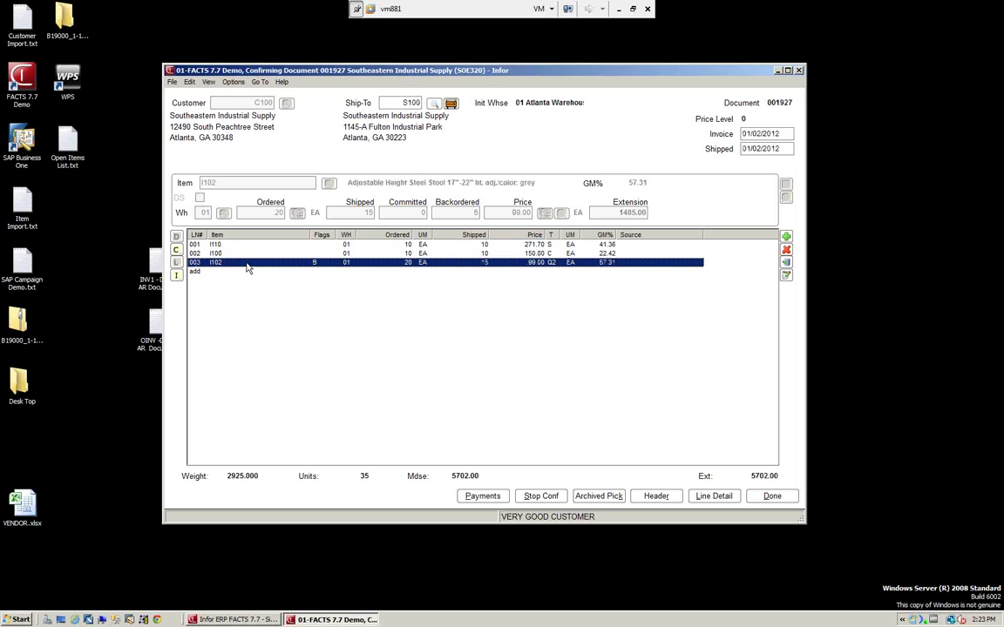
click(352, 214)
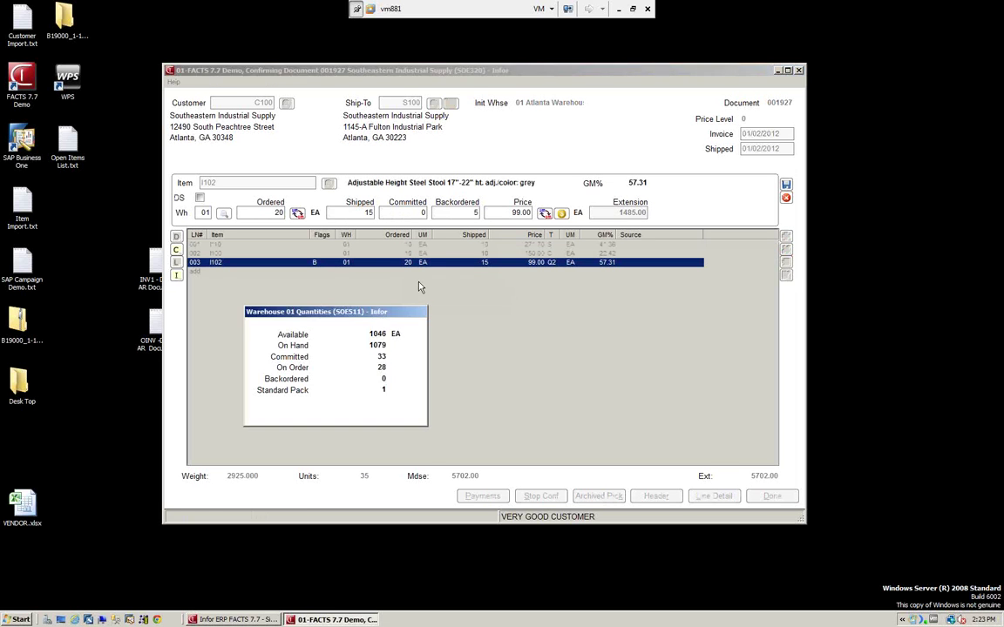
key(Tab)
key(Tab)
key(Tab)
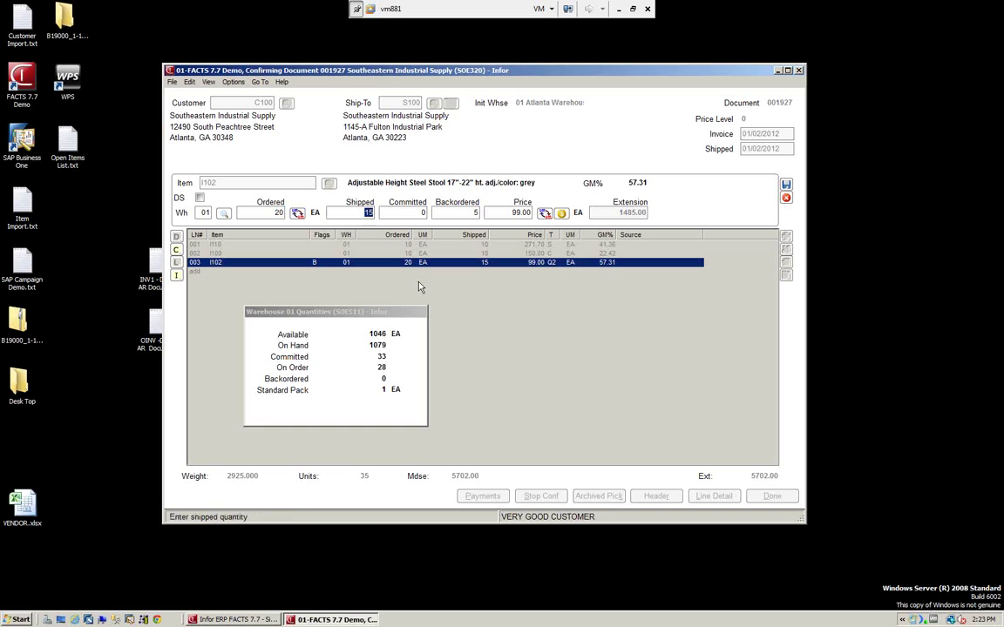
key(Tab)
key(Return)
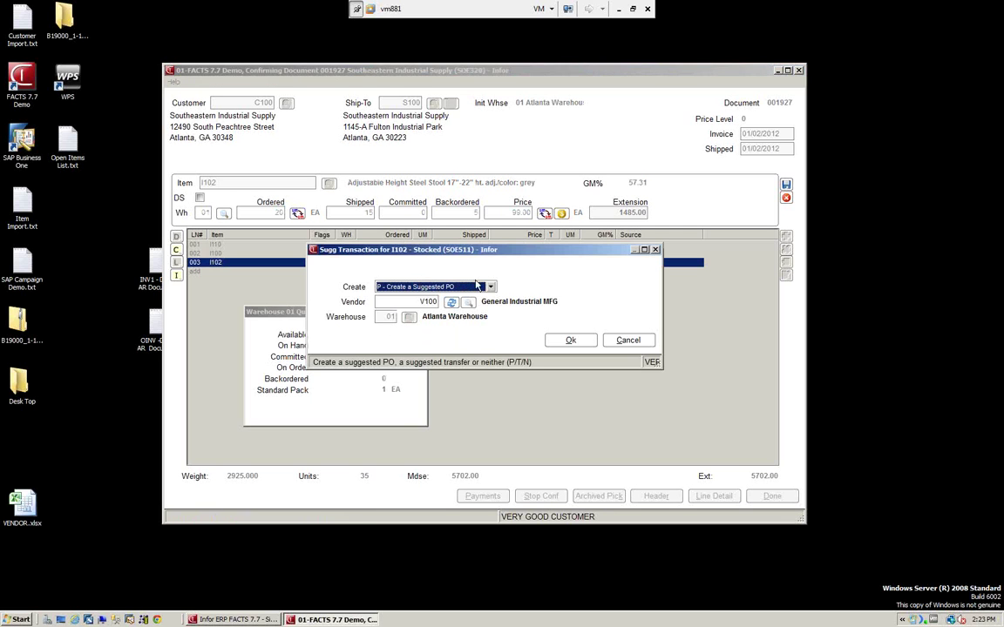
click(489, 288)
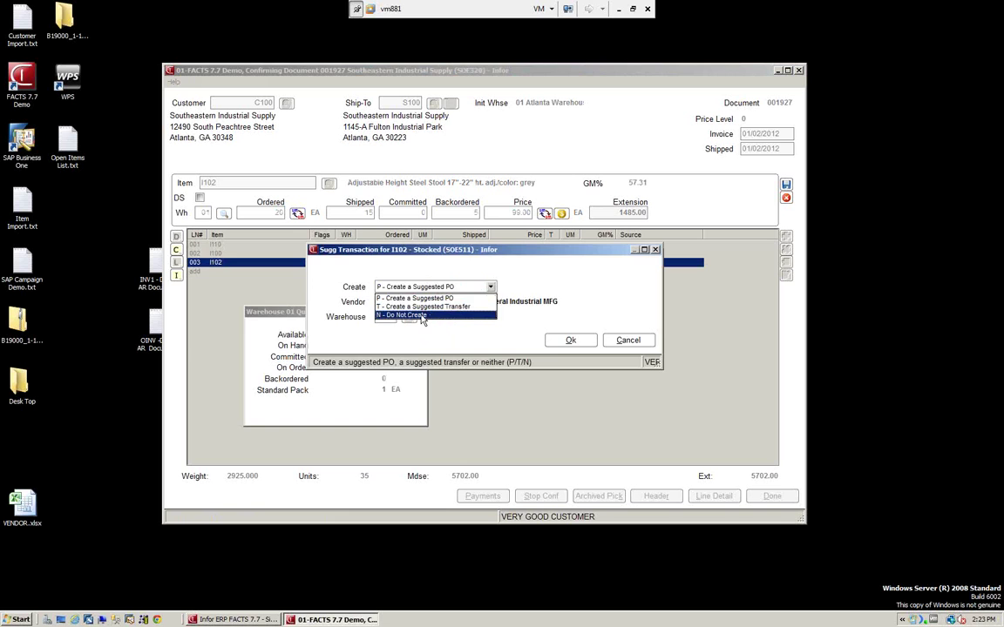
click(388, 319)
click(570, 341)
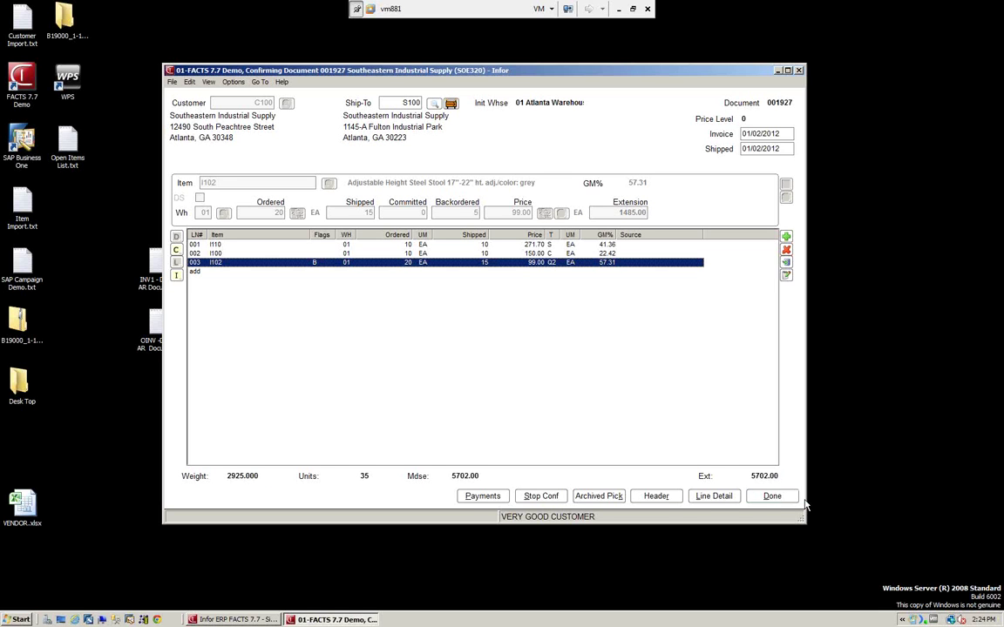
Step: Finish the order confirmation by accepting the document footer and leaving "Print invoice now?" unchecked
click(772, 496)
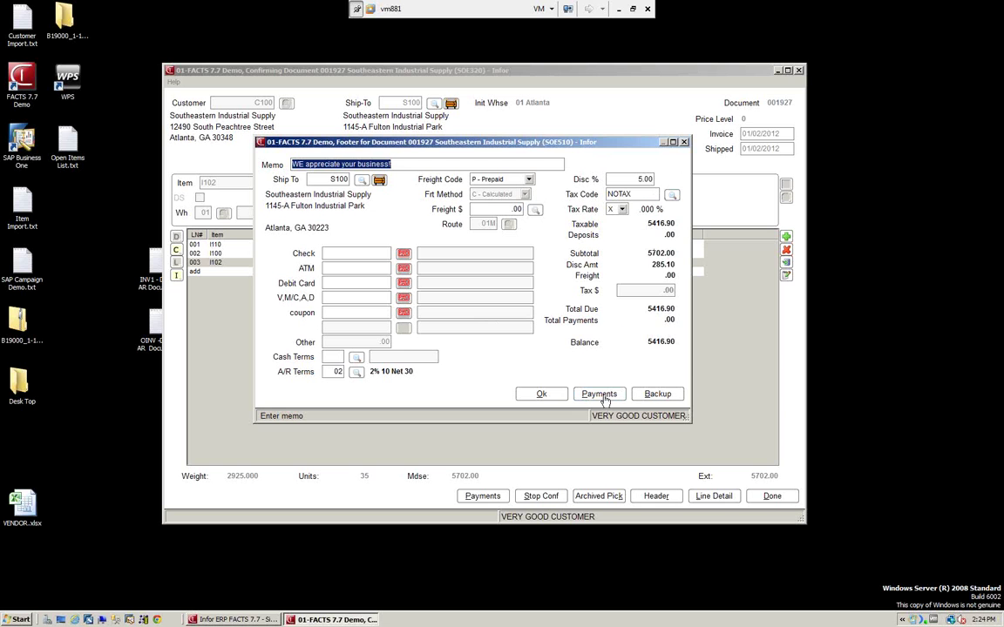
click(547, 398)
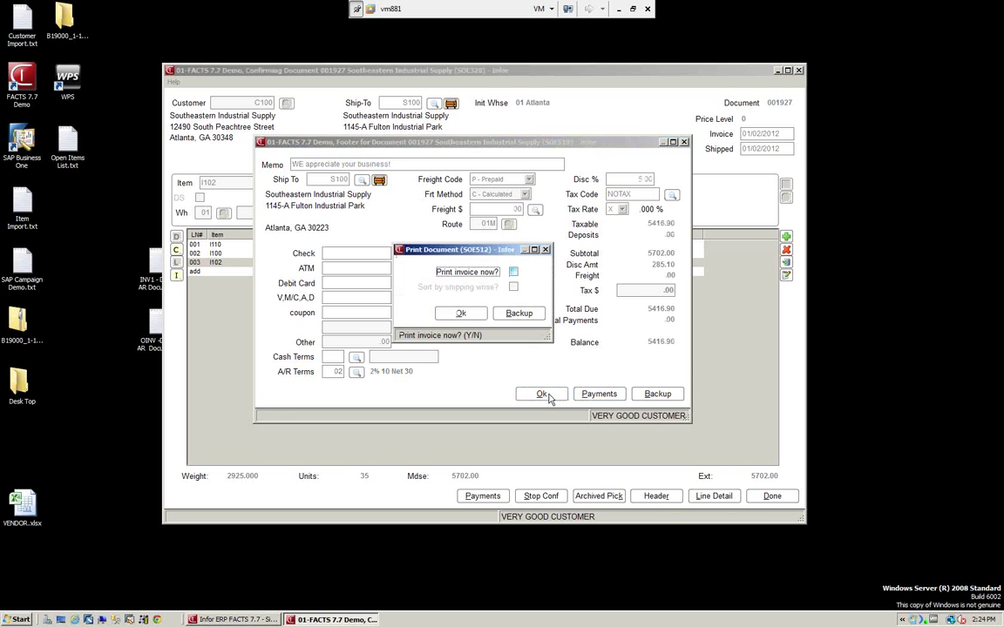
click(461, 316)
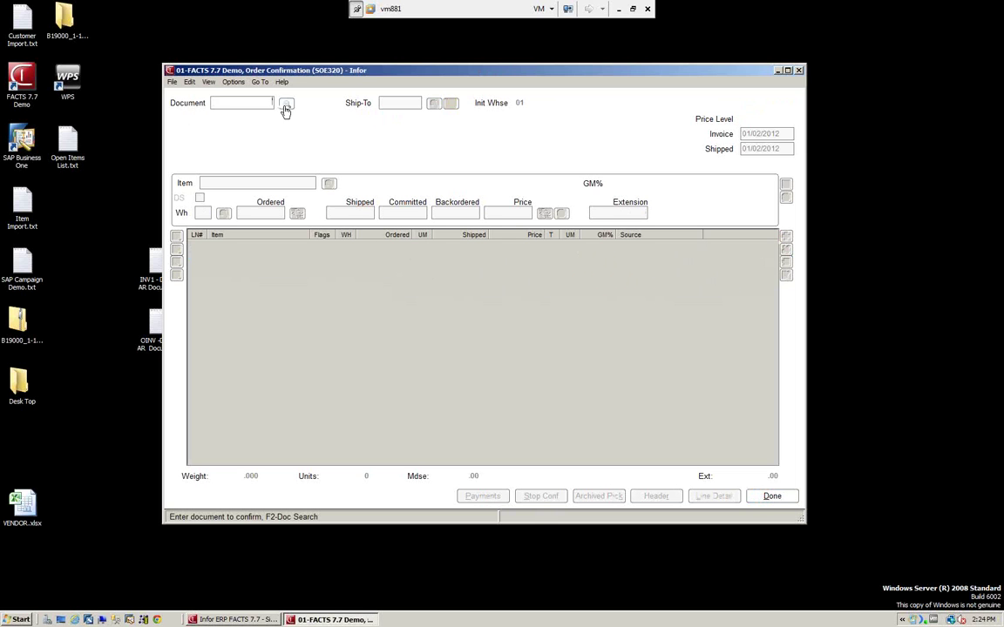
Step: Try to reopen the just-confirmed Southeastern Industrial Supply document in Order Confirmation
text(001927)
key(Return)
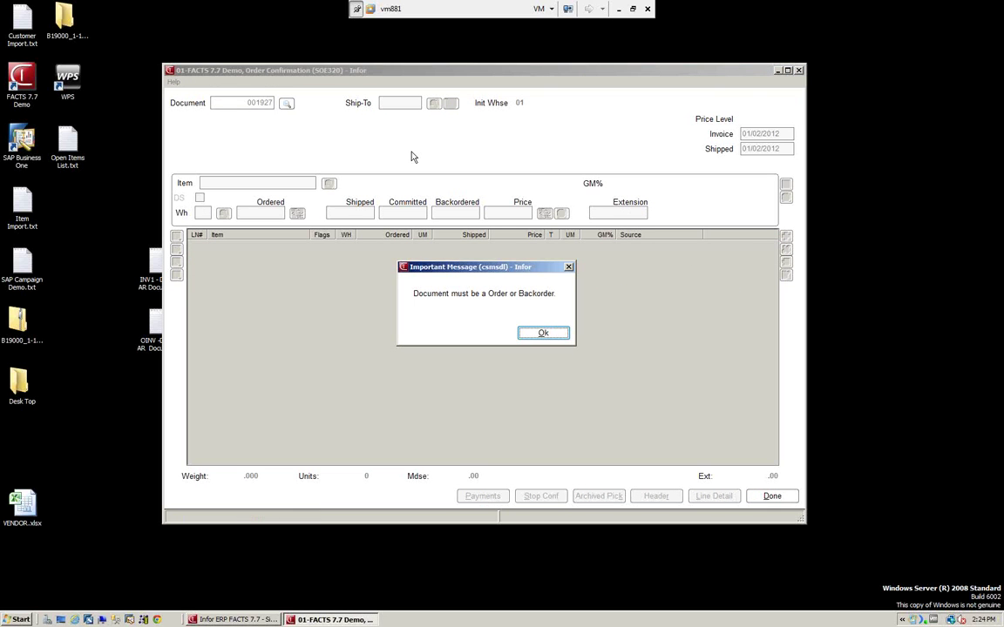
click(538, 333)
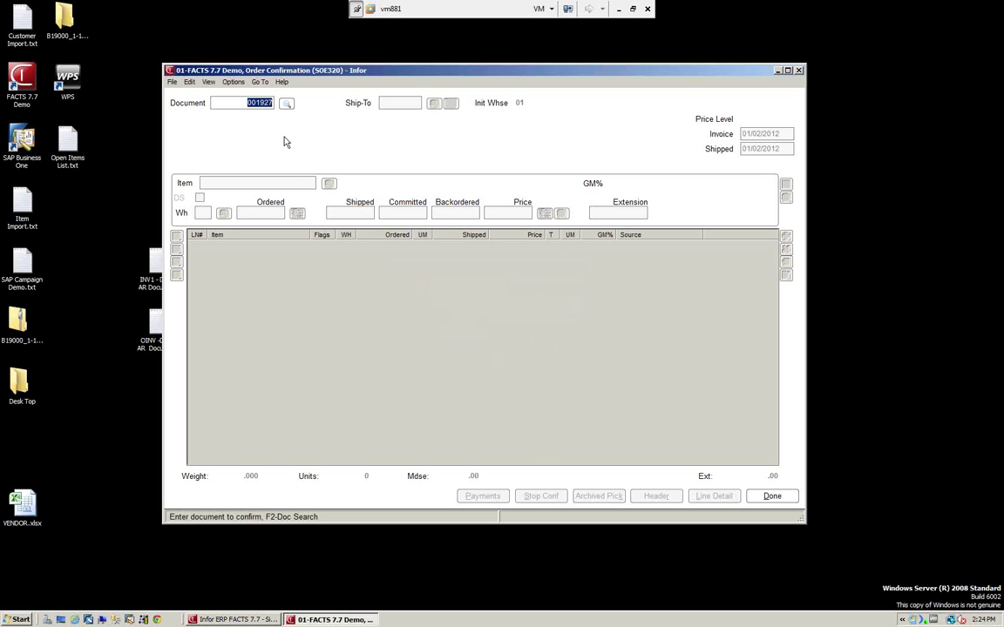
Step: Look for the confirmed document in the sales order document search, decline confirming the unprinted order, and leave Order Confirmation
click(286, 104)
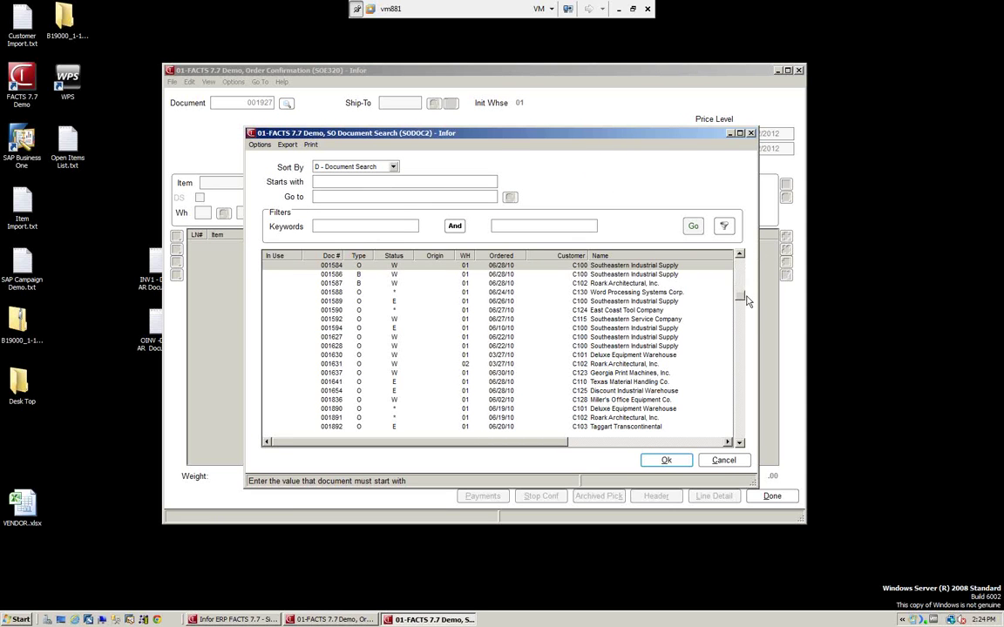
scroll(739, 294, down, 13)
scroll(718, 326, down, 19)
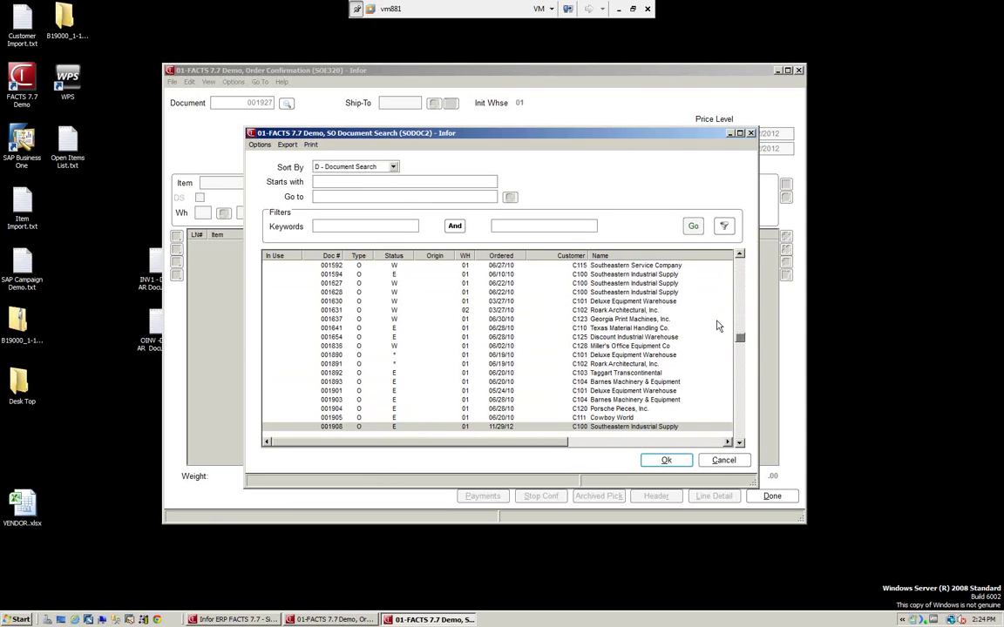
scroll(713, 327, down, 8)
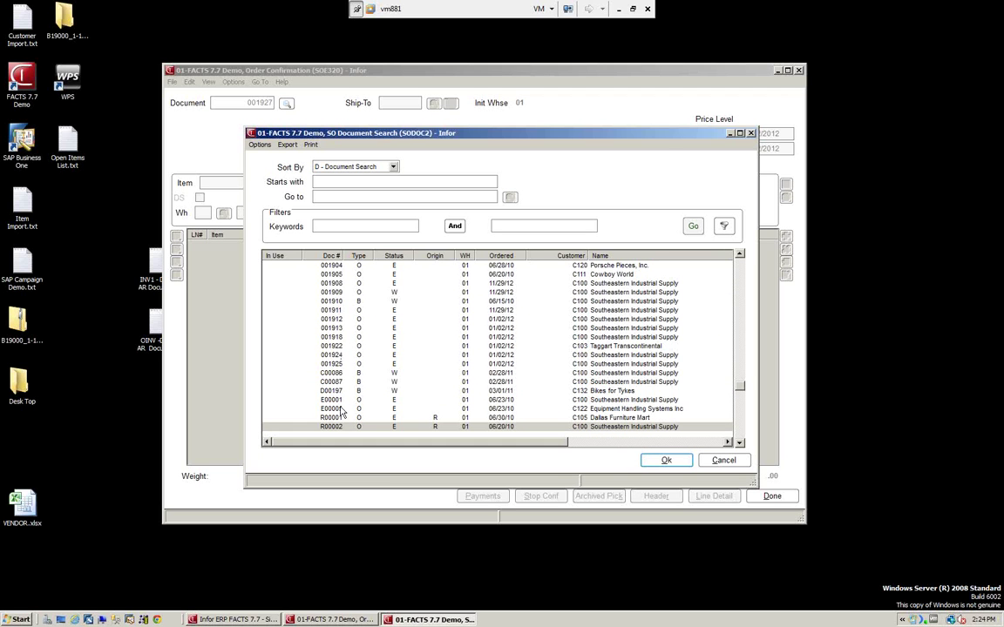
click(667, 461)
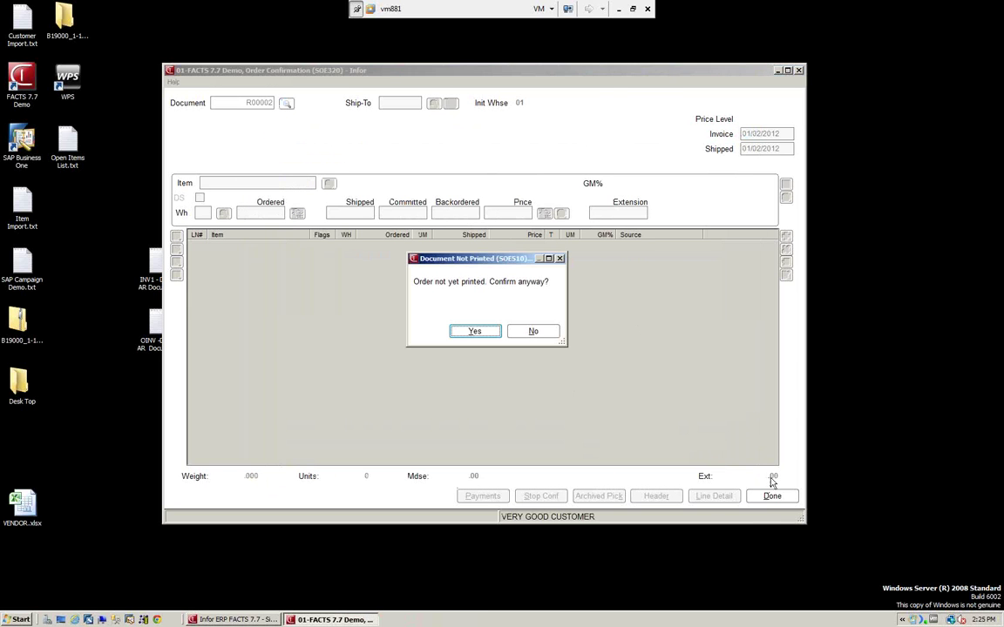
click(533, 334)
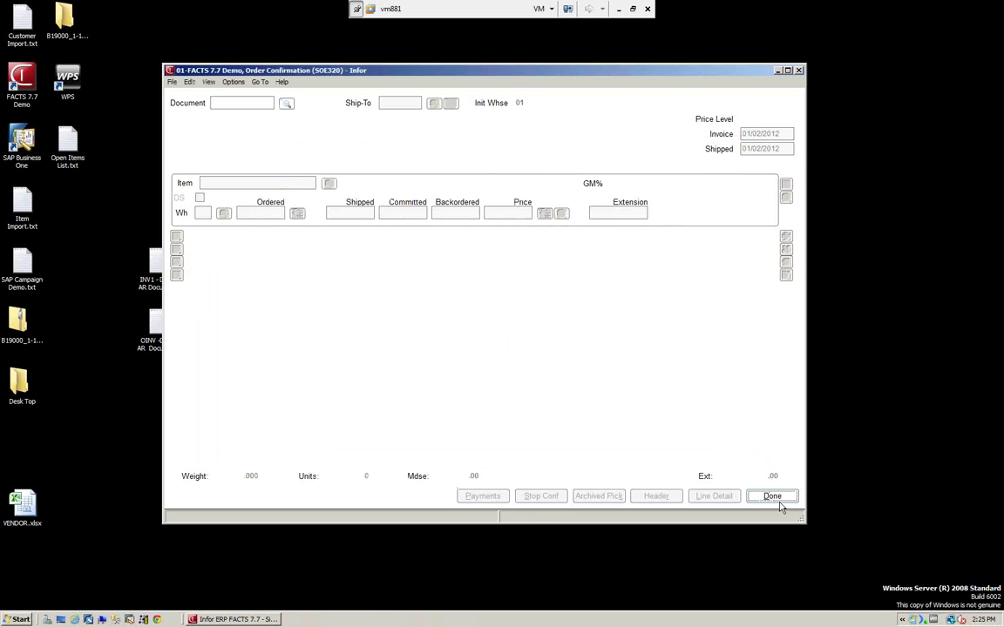
click(773, 498)
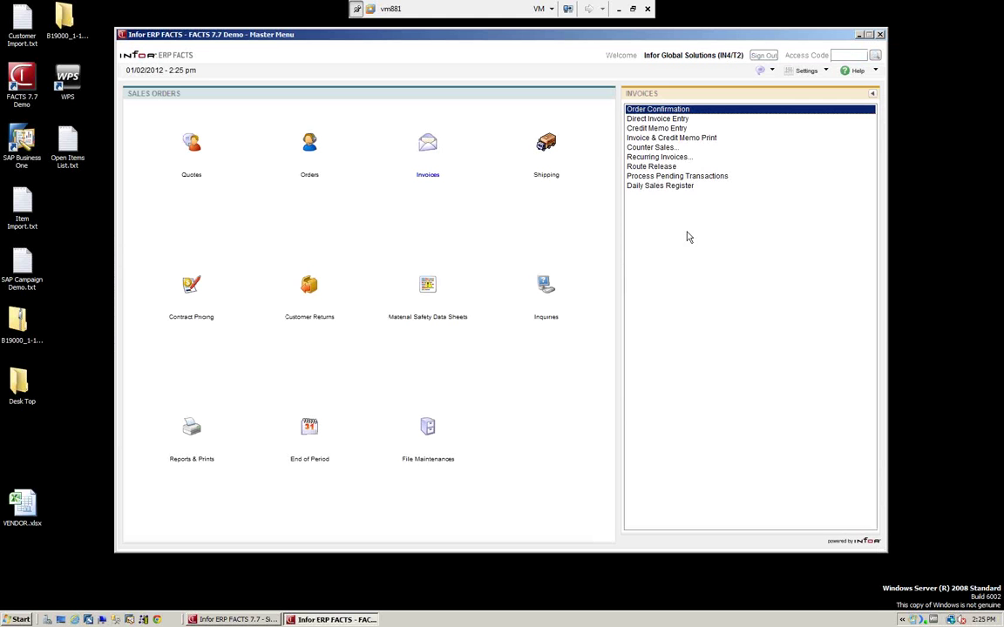
Step: Try to open the confirmed document in Order Entry, and exit back to the main menu
click(305, 142)
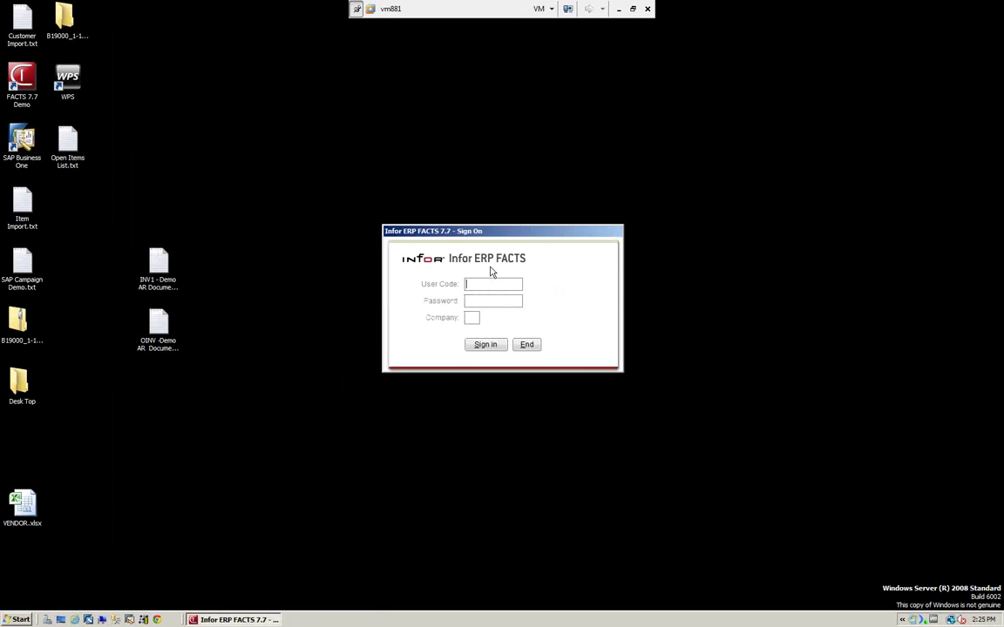
click(526, 344)
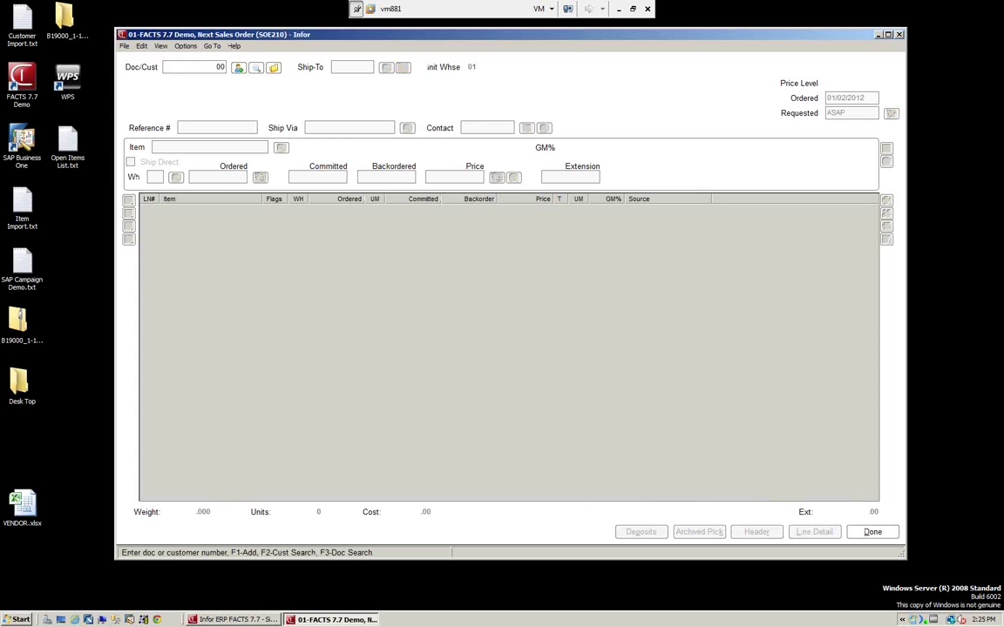
text(1927)
key(Return)
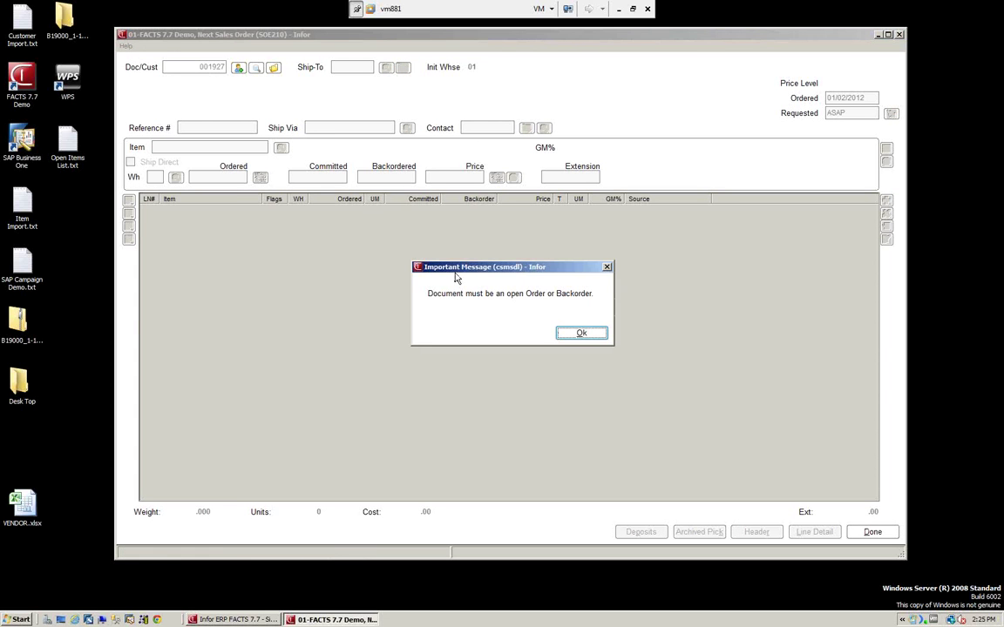
click(579, 333)
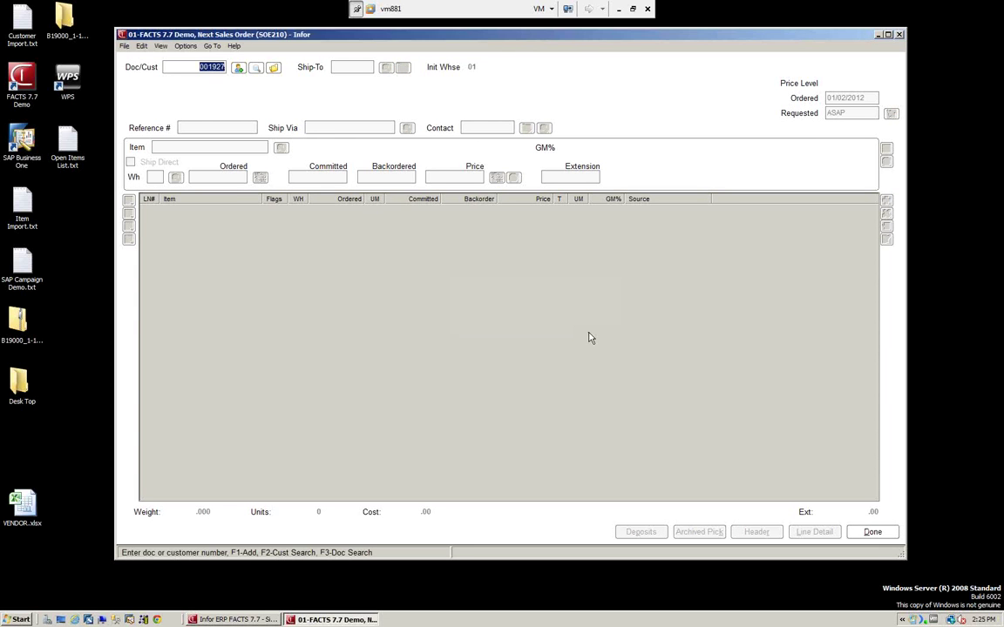
click(872, 532)
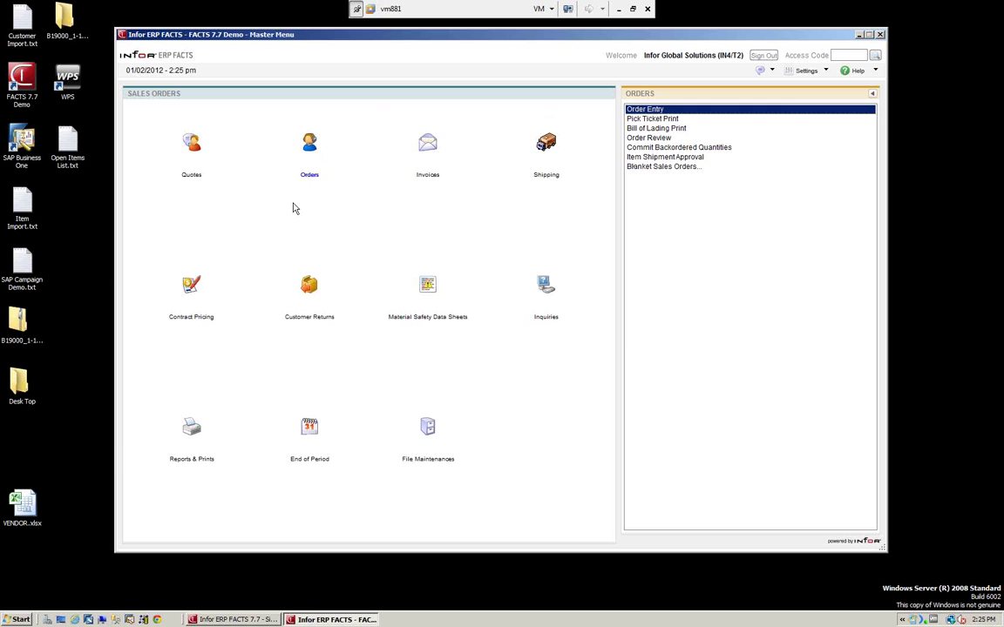
Step: Run the Daily Sales Register dated 06/15/2010 for warehouse 01 with Summary scope, and review the start of the report
click(428, 151)
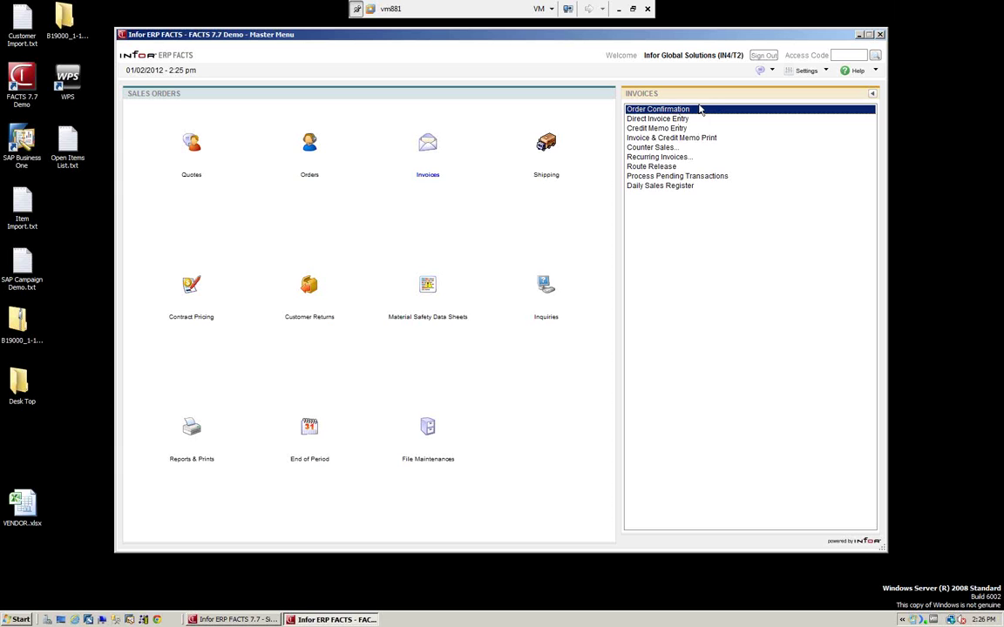
click(681, 187)
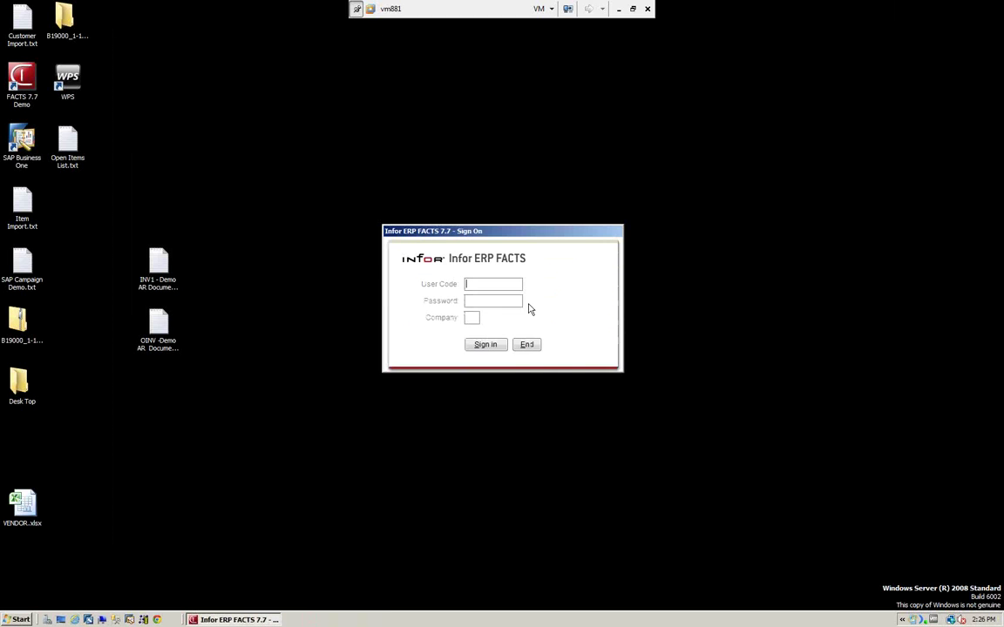
click(526, 344)
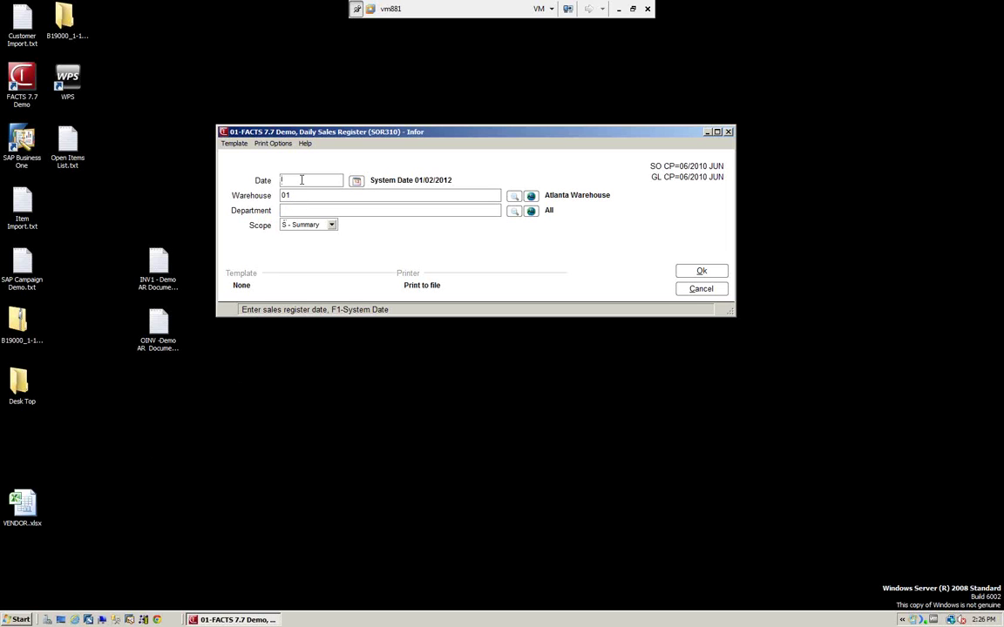
text(061510)
key(Tab)
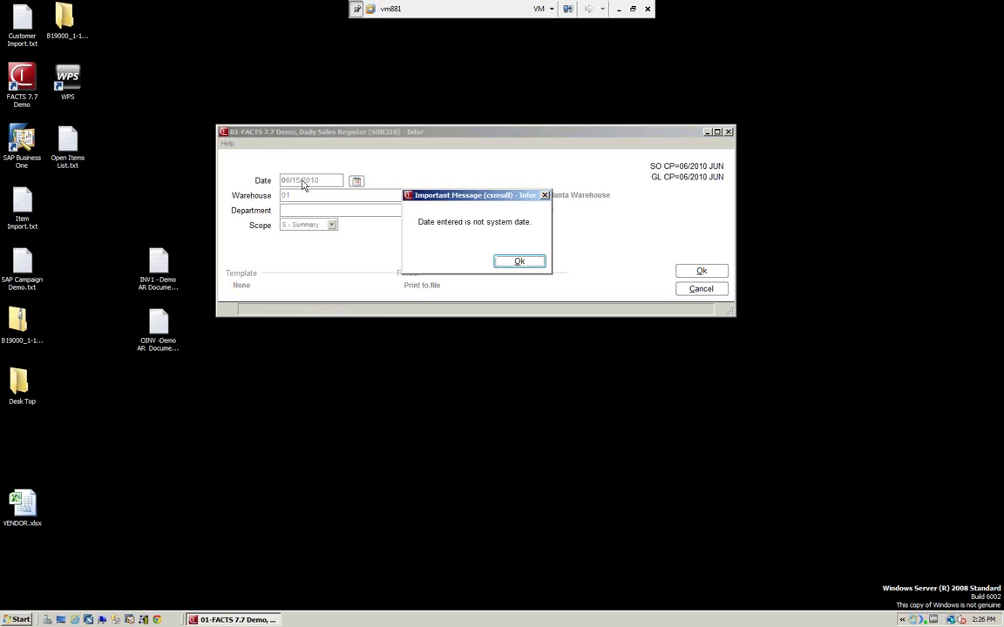
click(522, 264)
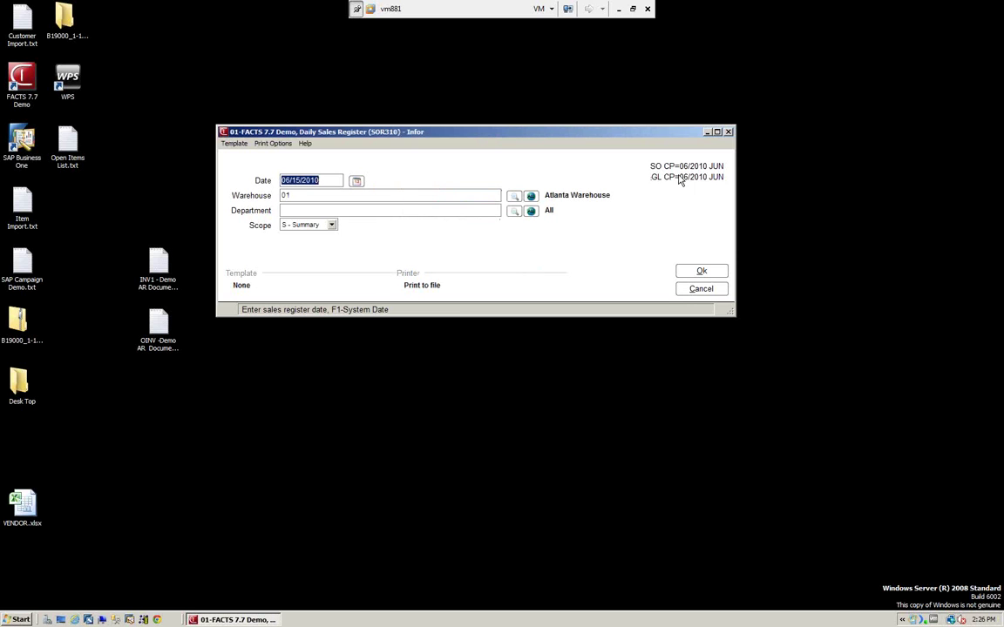
click(702, 274)
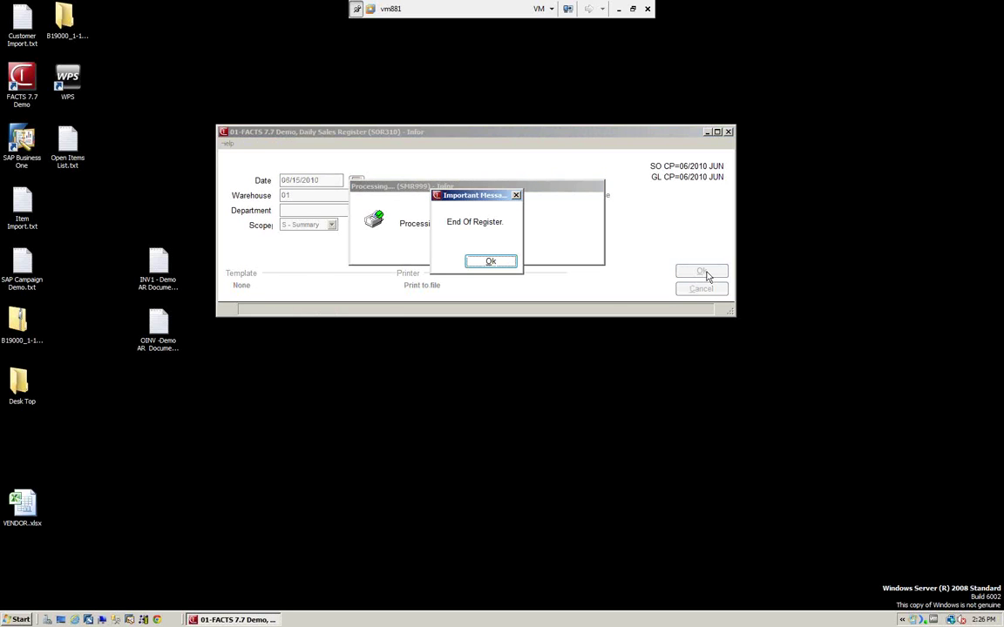
click(491, 263)
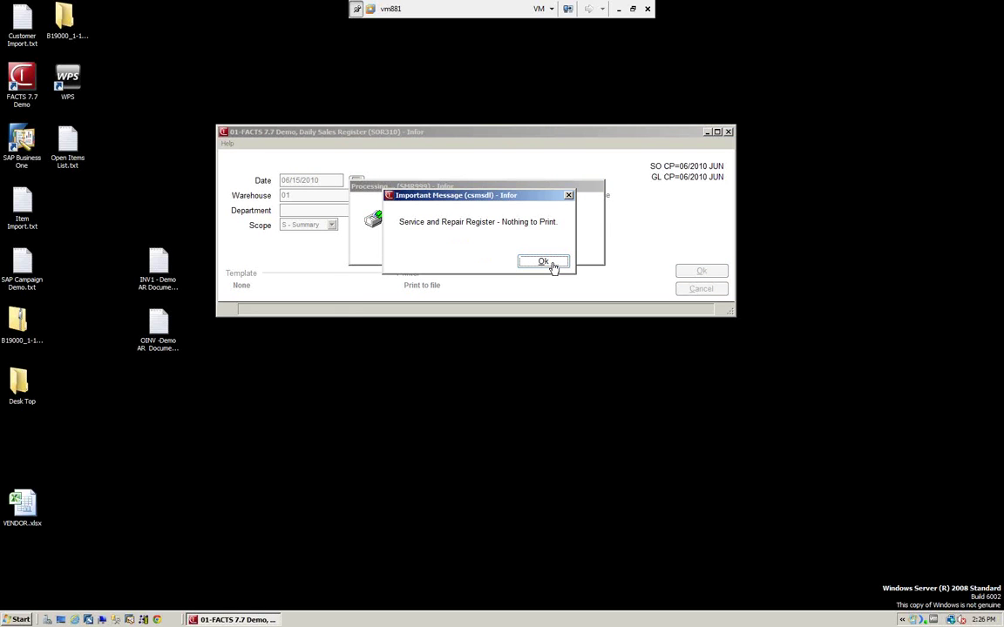
click(544, 262)
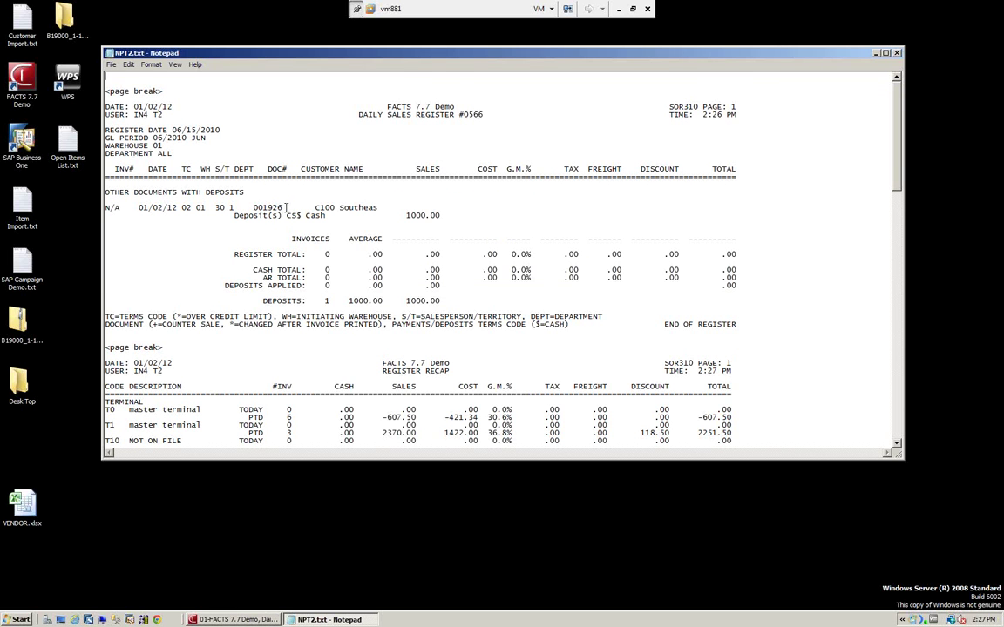
scroll(418, 218, down, 1)
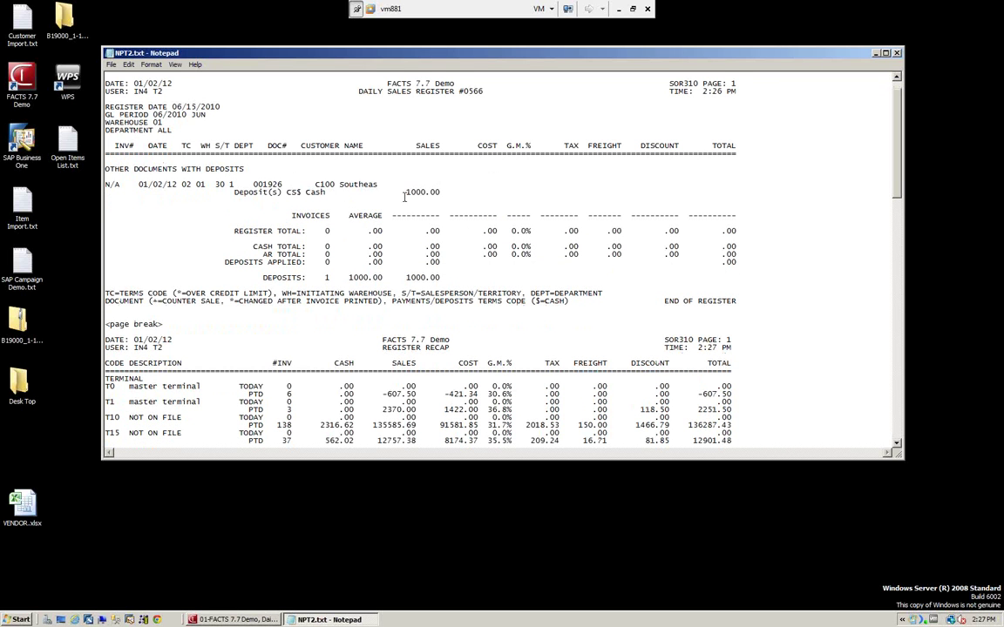
Step: Examine the Daily Sales Register's deposit section and the register recap by terminal, warehouse, salesperson, terms code and department
scroll(396, 203, down, 5)
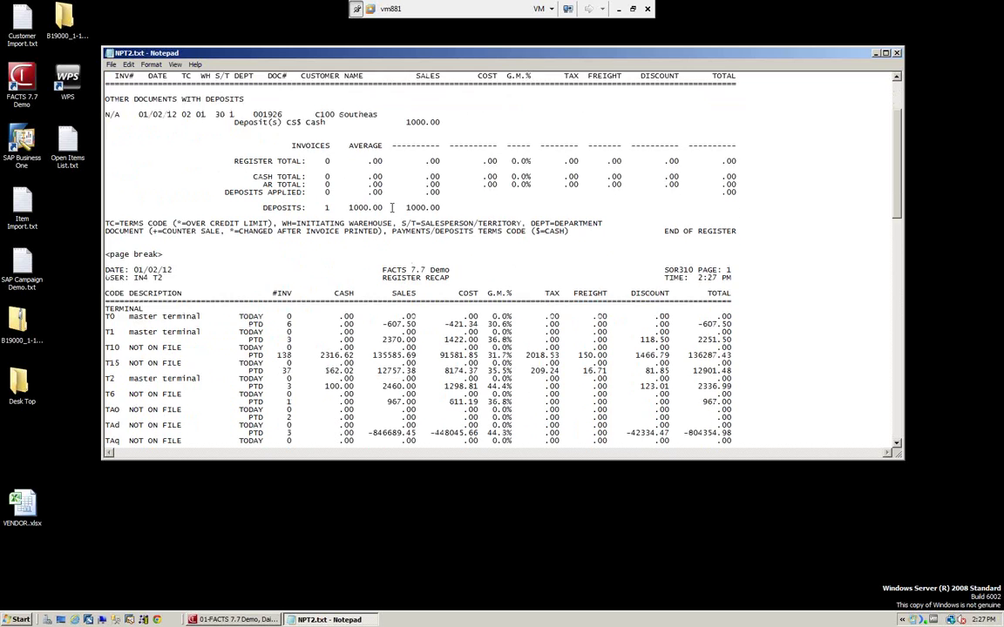
scroll(391, 208, down, 5)
scroll(392, 207, down, 6)
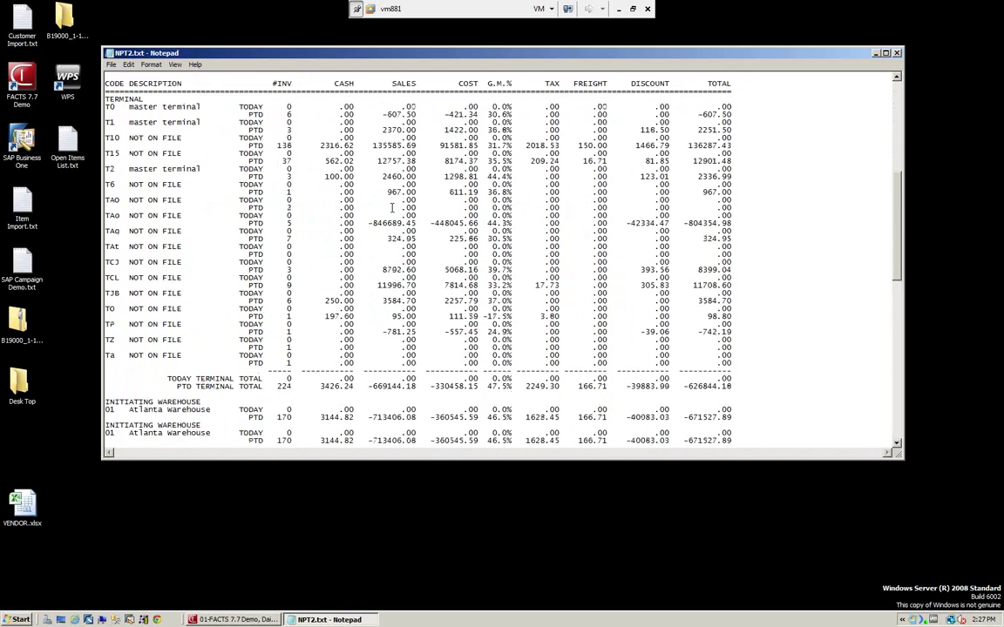
scroll(392, 207, down, 12)
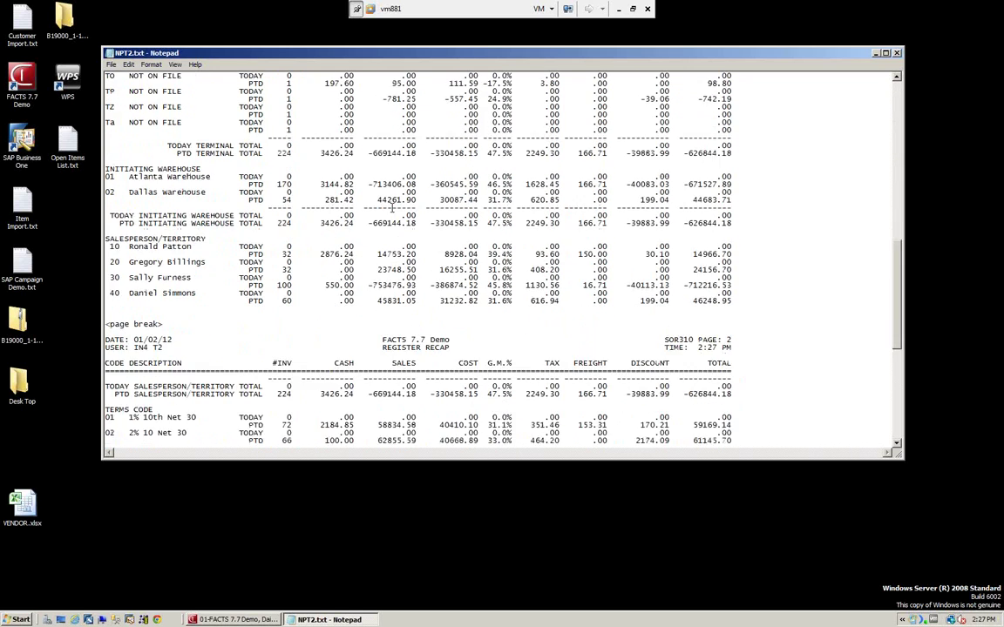
scroll(392, 208, down, 7)
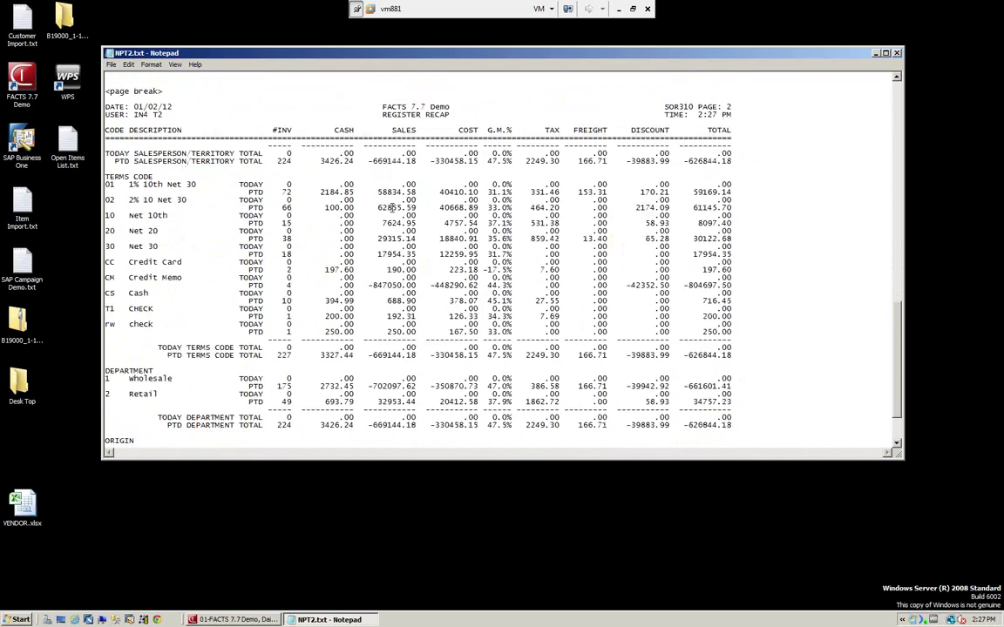
scroll(392, 207, up, 18)
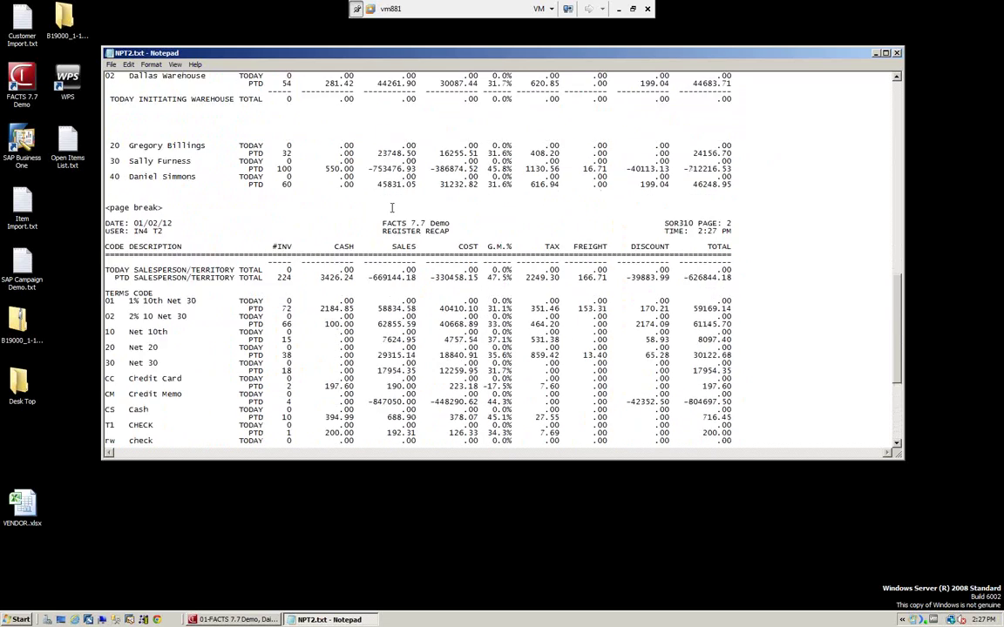
scroll(393, 207, up, 14)
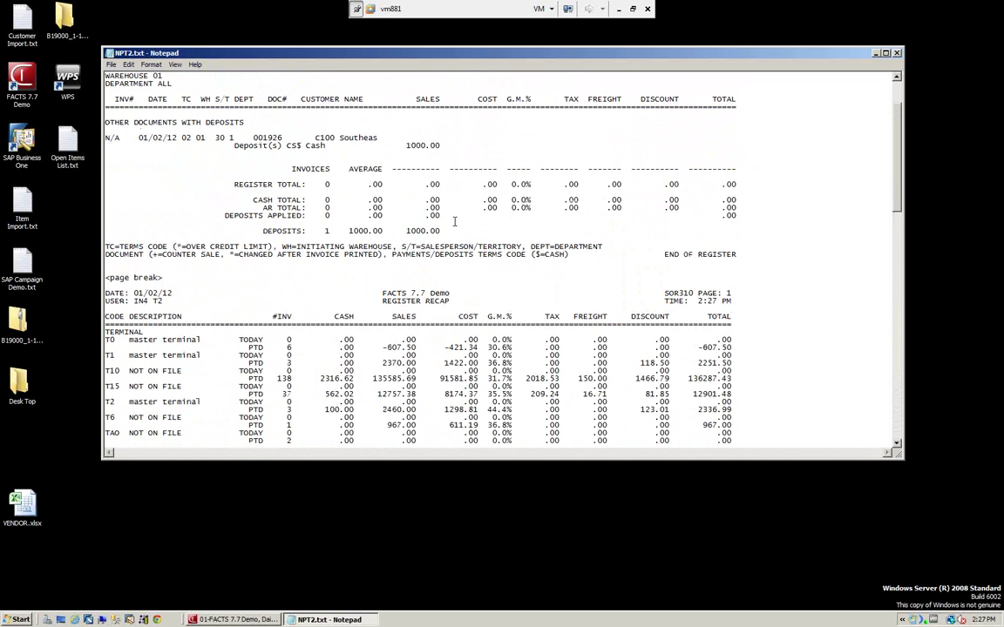
scroll(409, 205, up, 3)
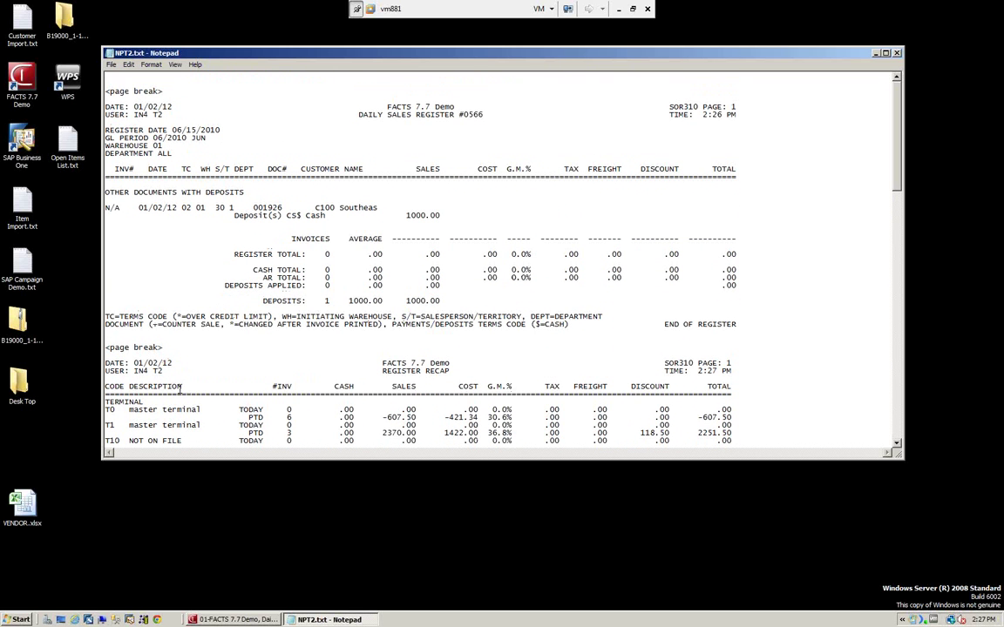
scroll(488, 424, down, 2)
scroll(488, 424, down, 2)
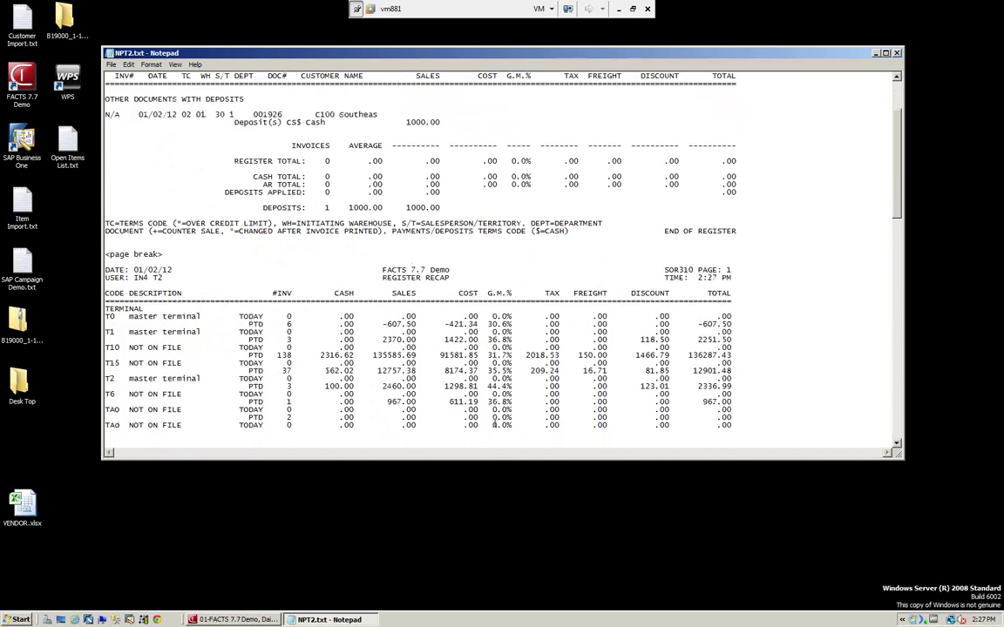
scroll(488, 424, up, 4)
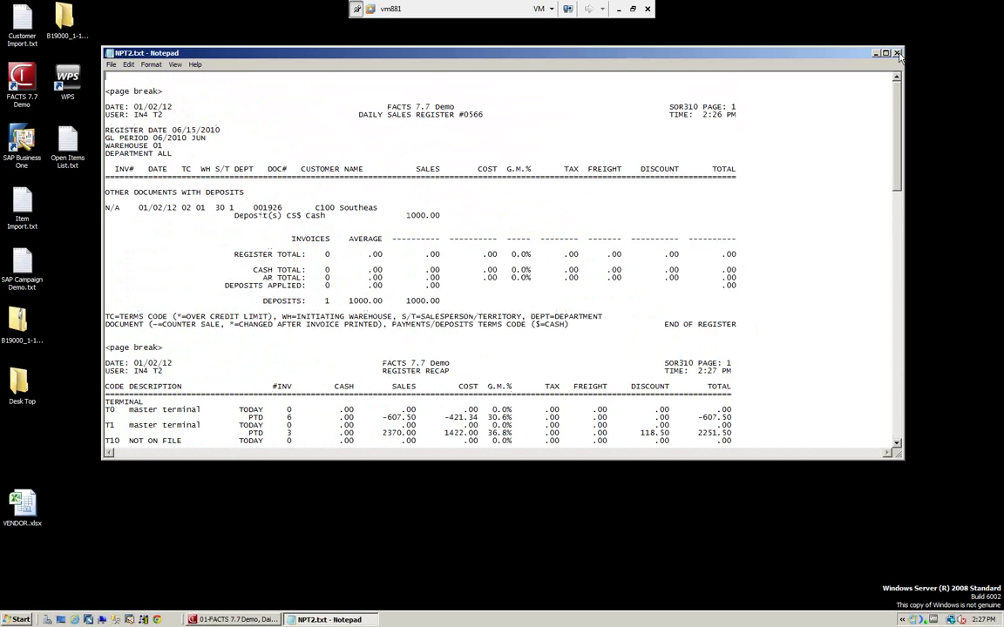
Step: Close the register report, print its GL Distribution to file, and close that report after checking it
click(897, 53)
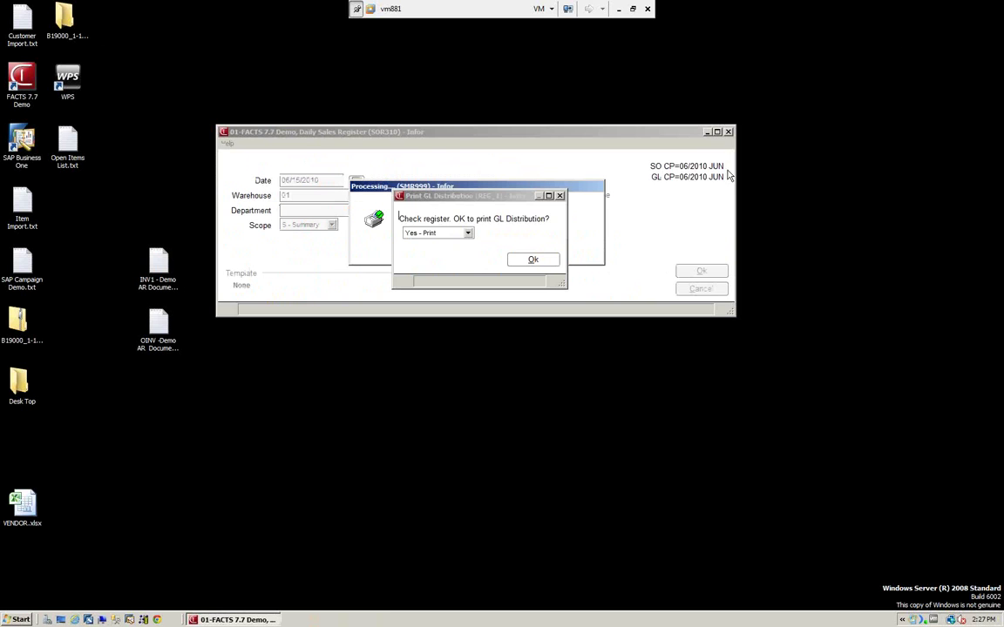
click(534, 261)
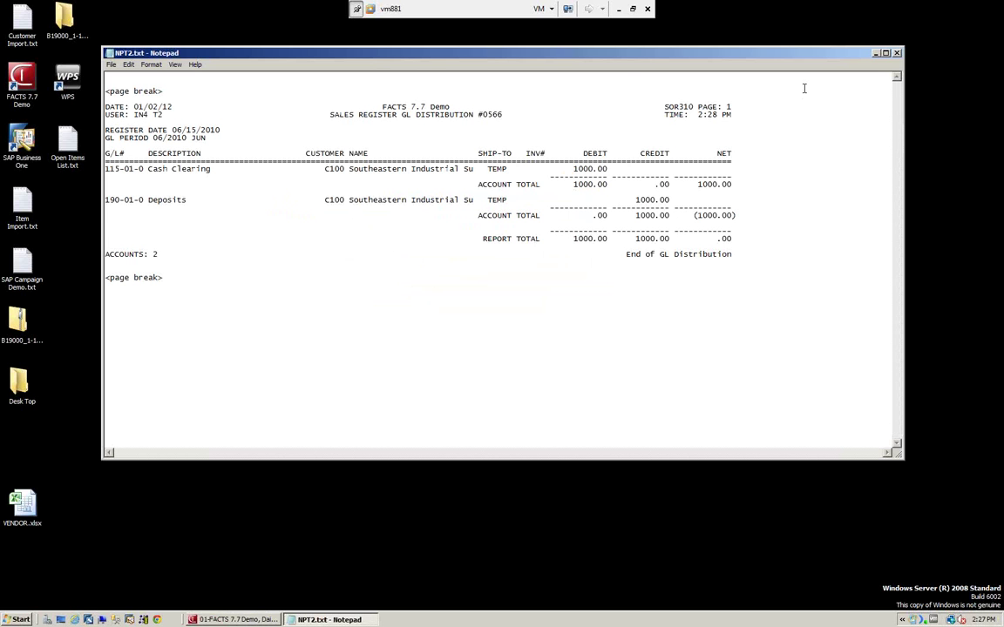
click(896, 53)
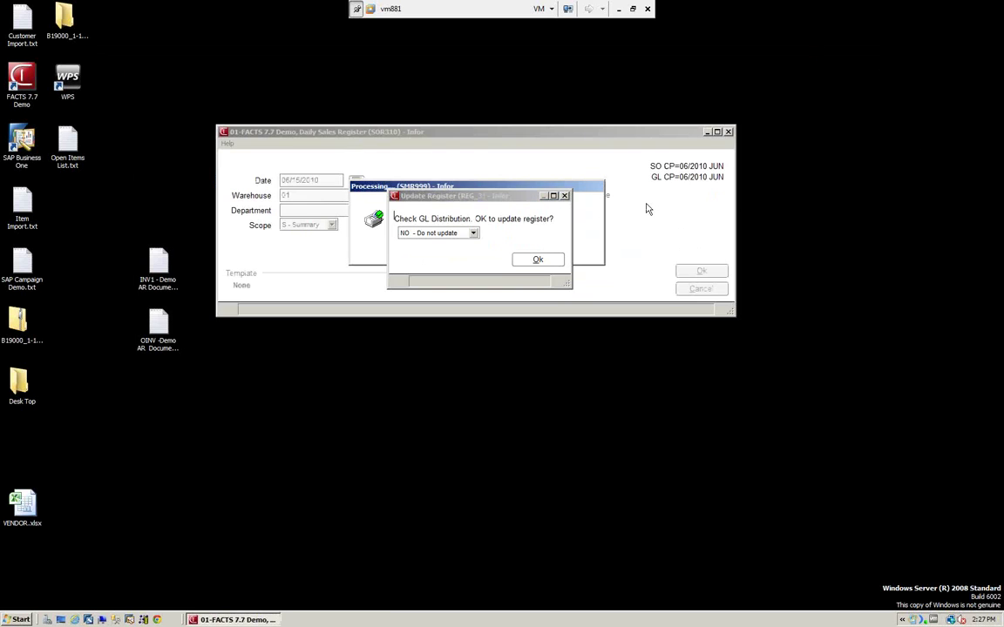
Step: Update the Daily Sales Register with YES - Update, acknowledging each message through the end of invoice publishing
click(473, 234)
click(427, 251)
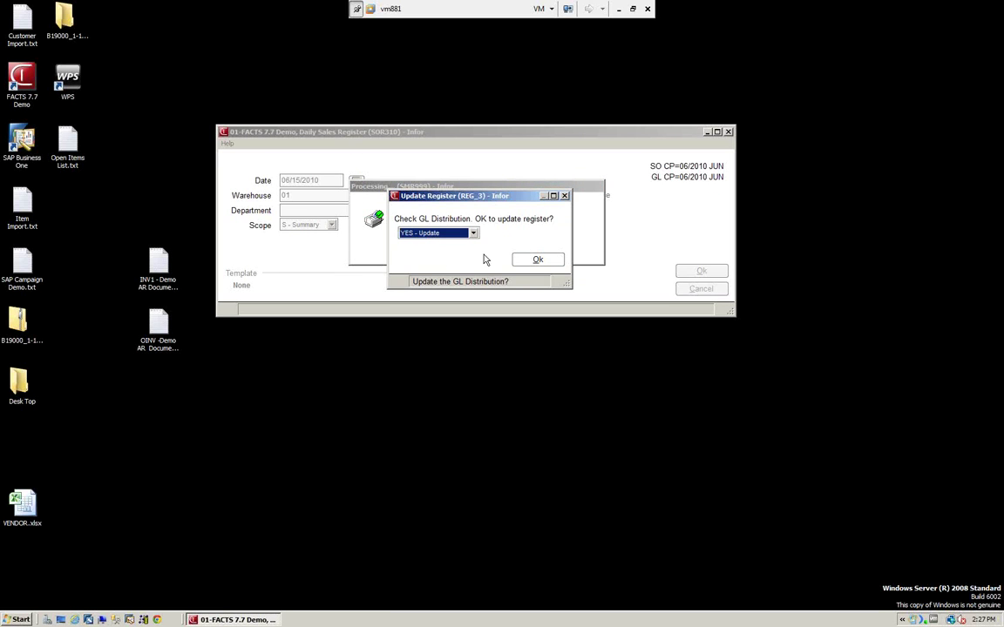
click(539, 261)
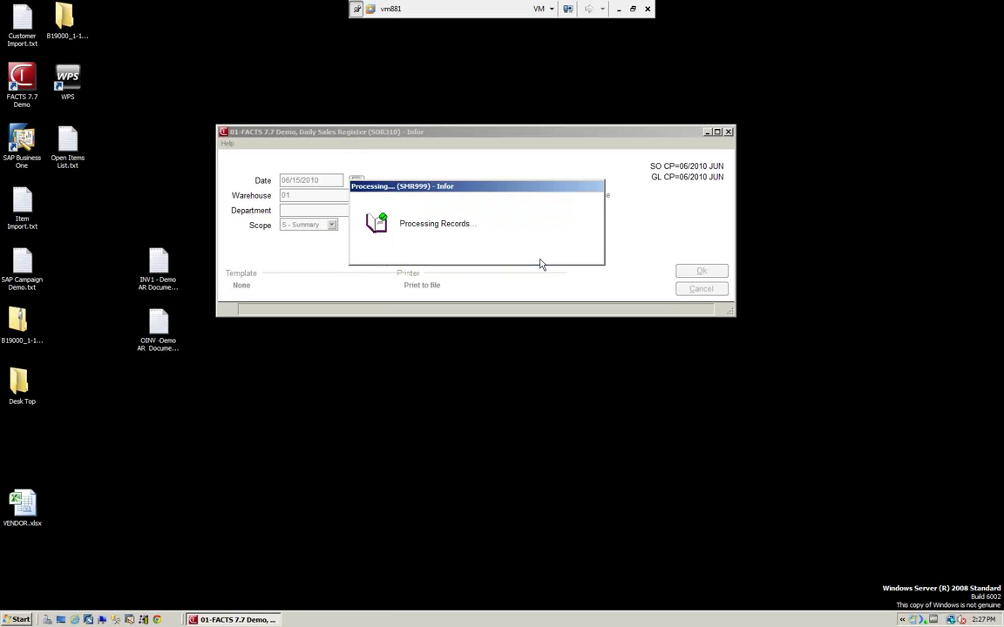
click(495, 262)
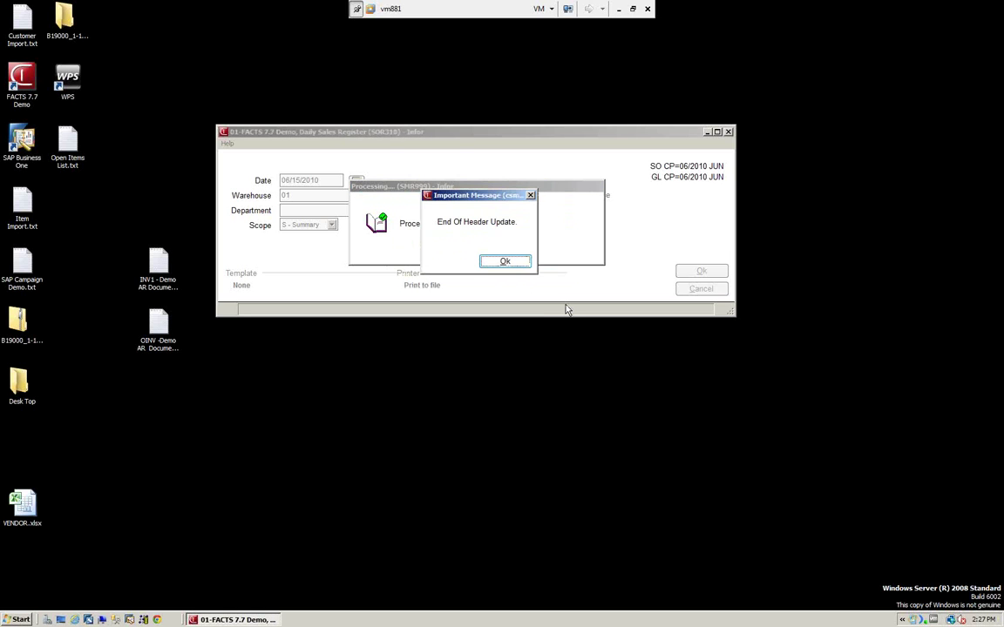
click(505, 263)
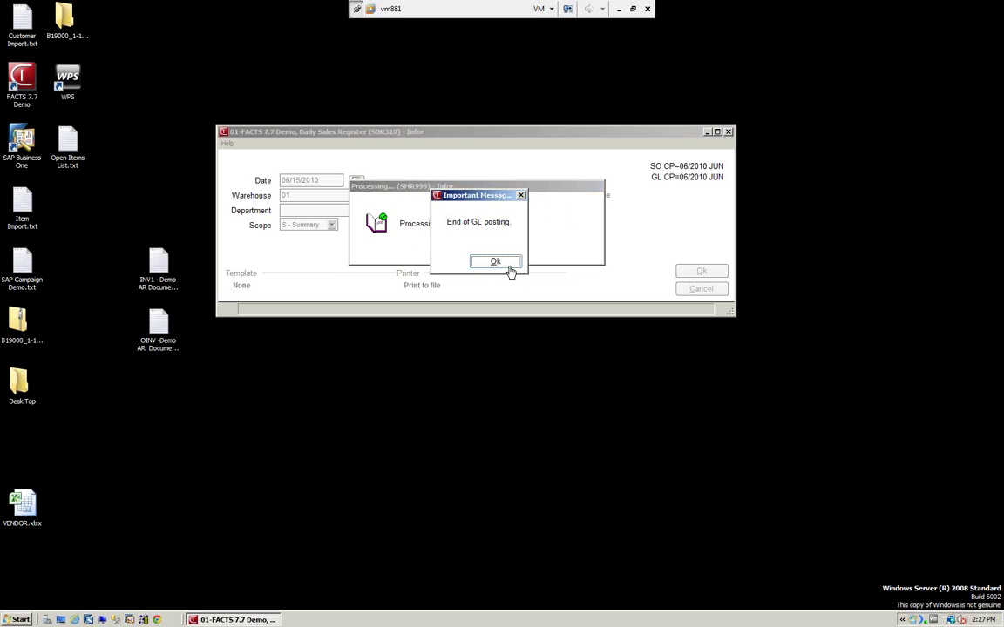
click(495, 263)
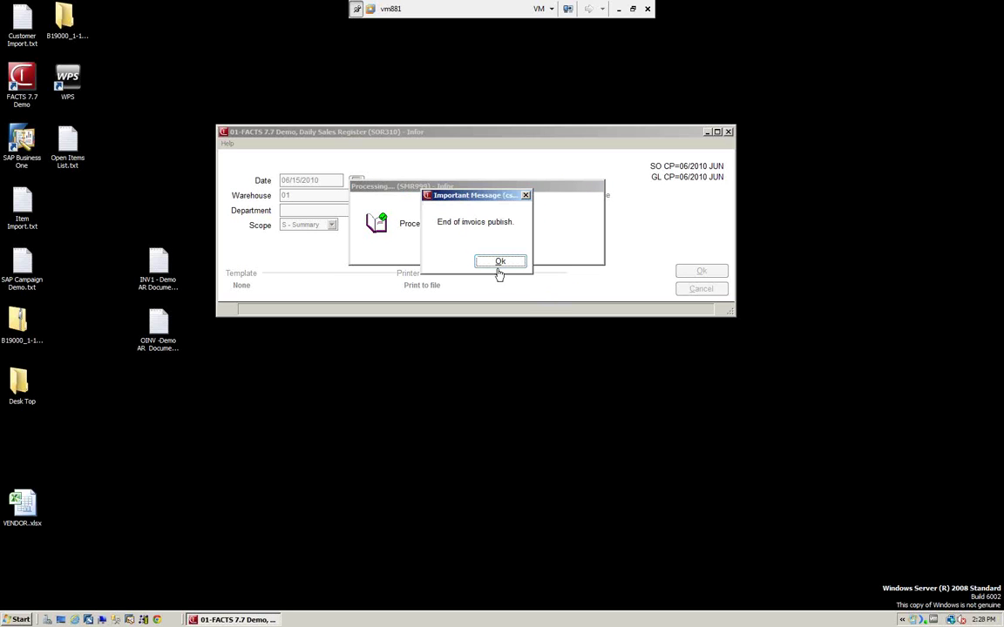
click(499, 264)
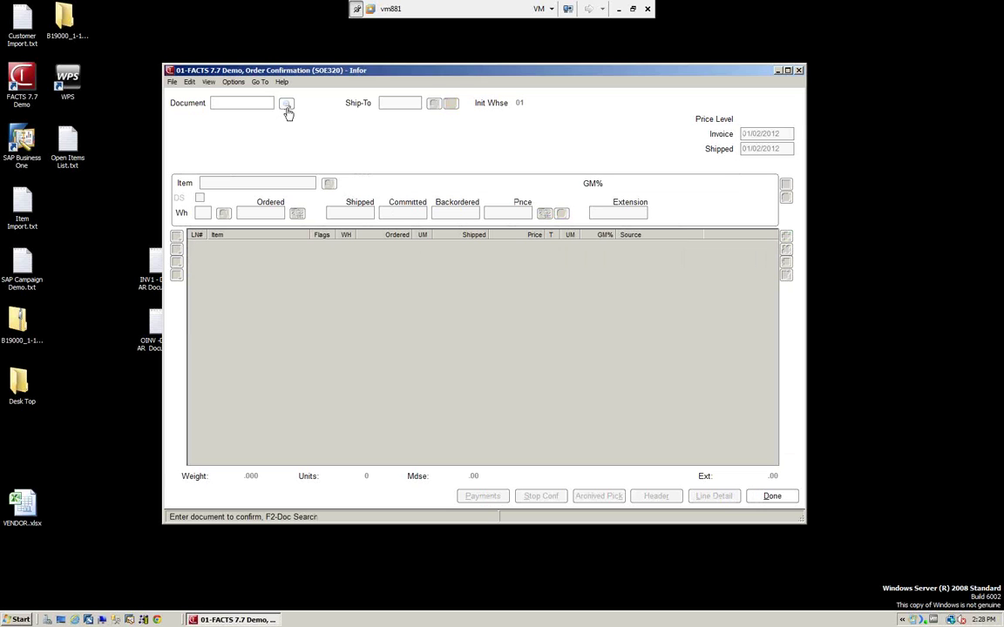
Step: Open the last Southeastern Industrial Supply order dated 01/02/12 in Order Confirmation despite being unprinted, assuming shipment of all committed quantities
click(288, 104)
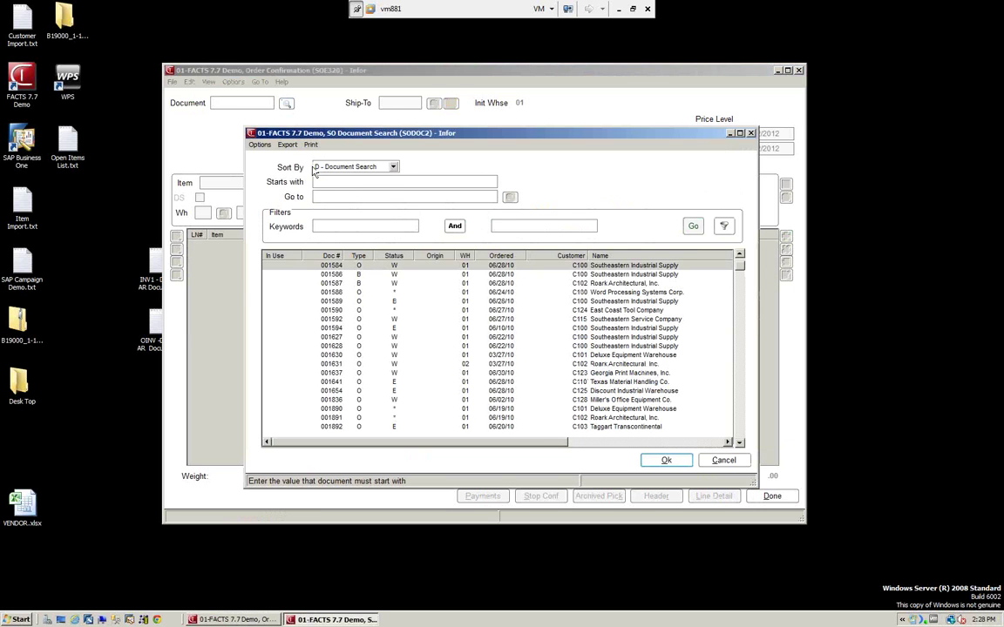
drag(740, 310, 741, 338)
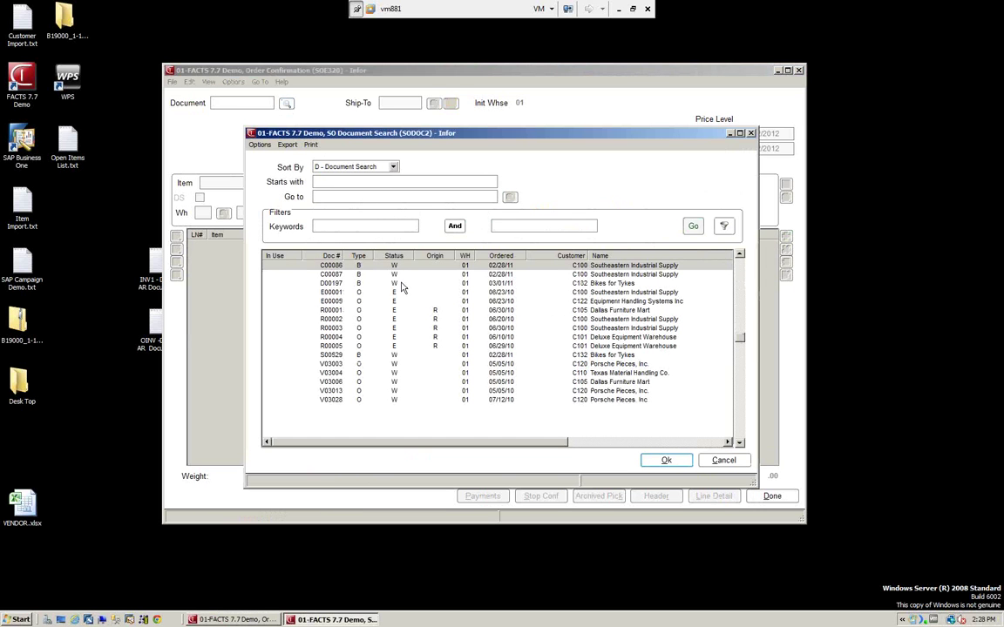
scroll(361, 266, up, 2)
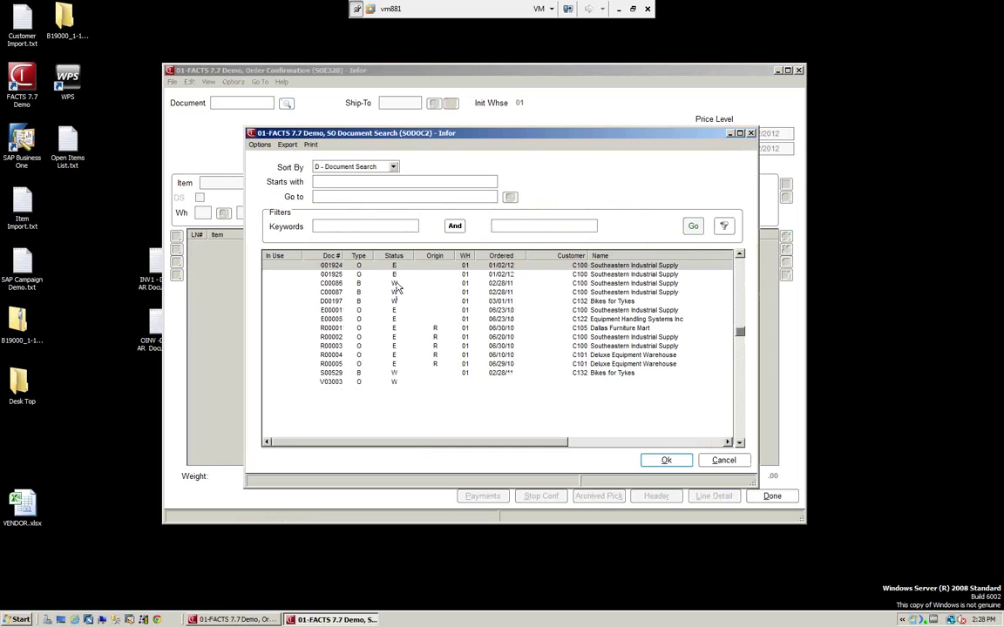
click(335, 275)
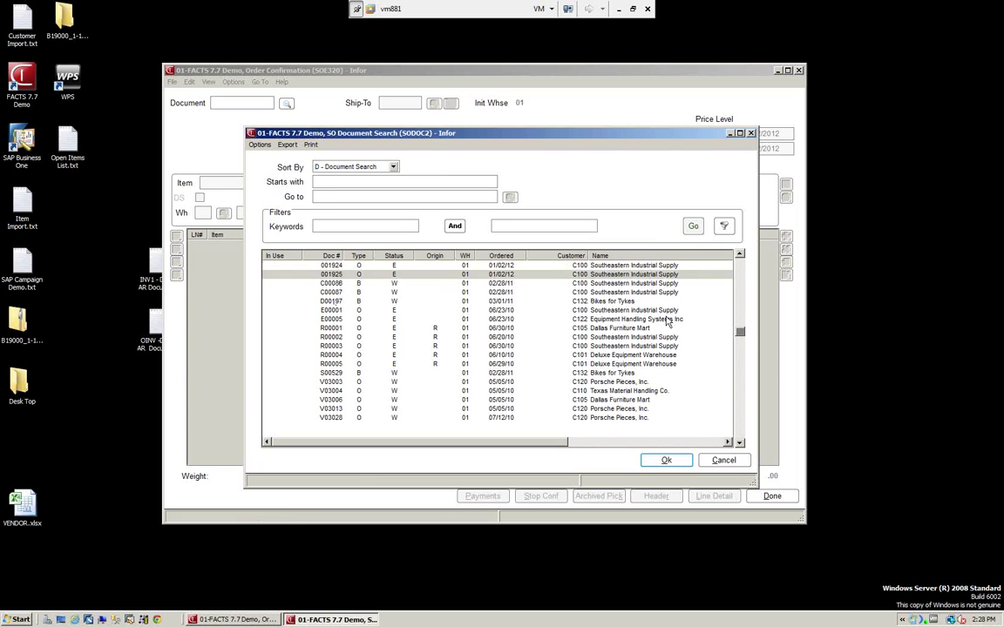
click(670, 463)
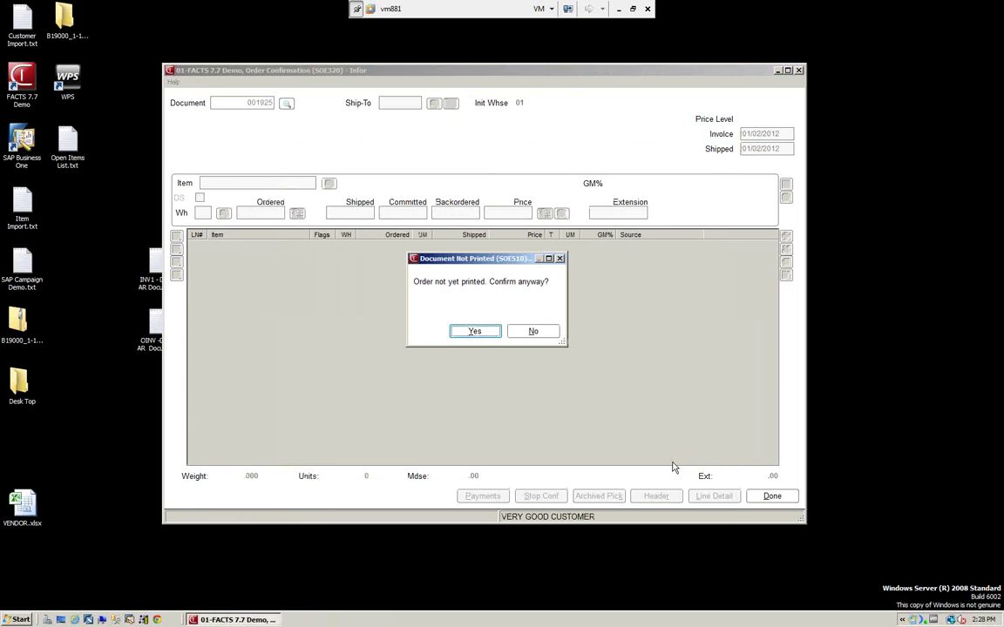
click(475, 333)
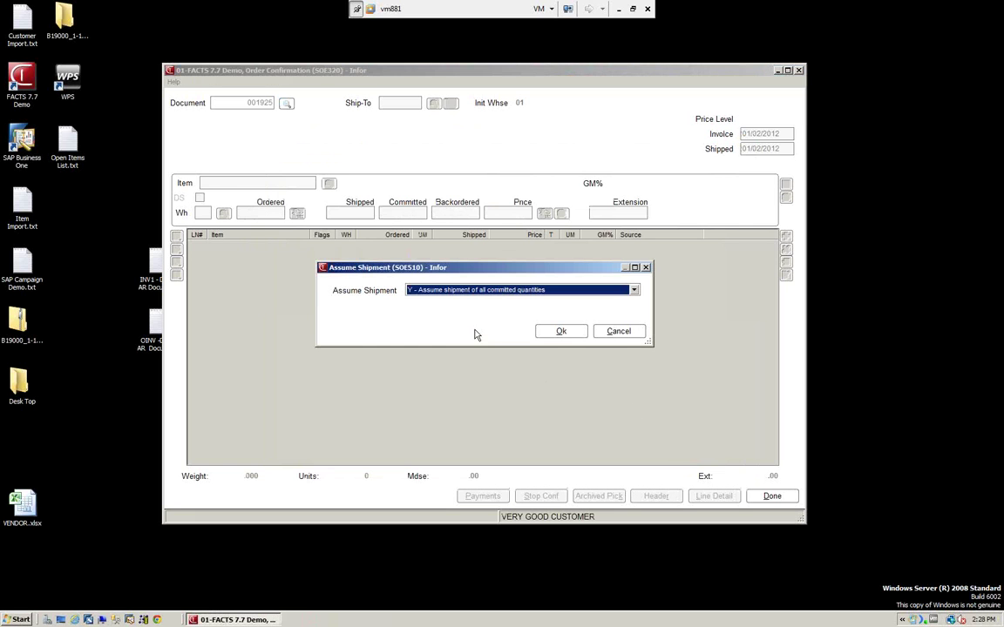
click(562, 333)
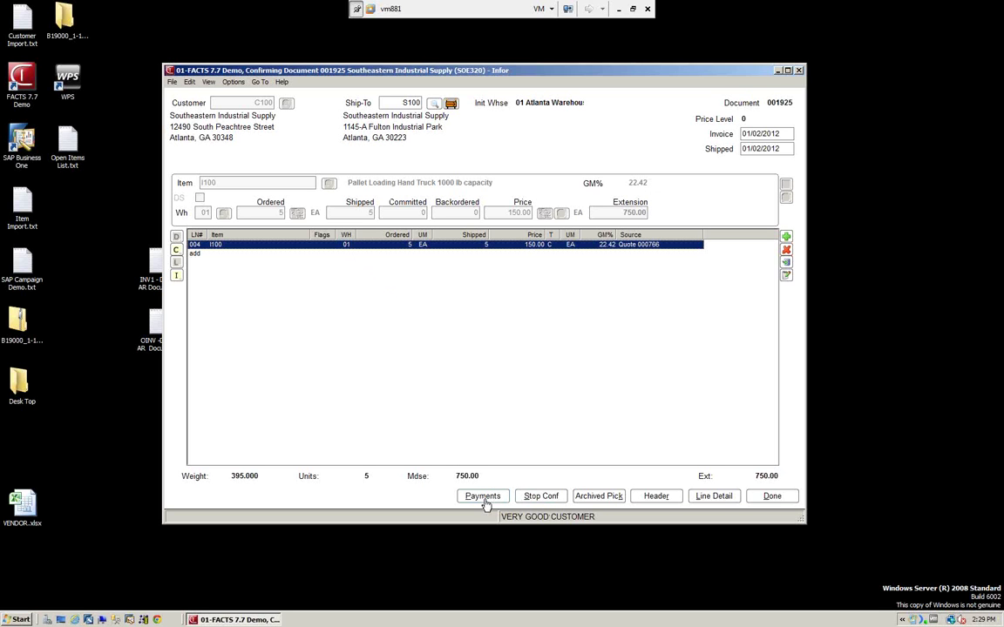
Step: Stop the order's confirmation using the option R - Restore original document
click(541, 497)
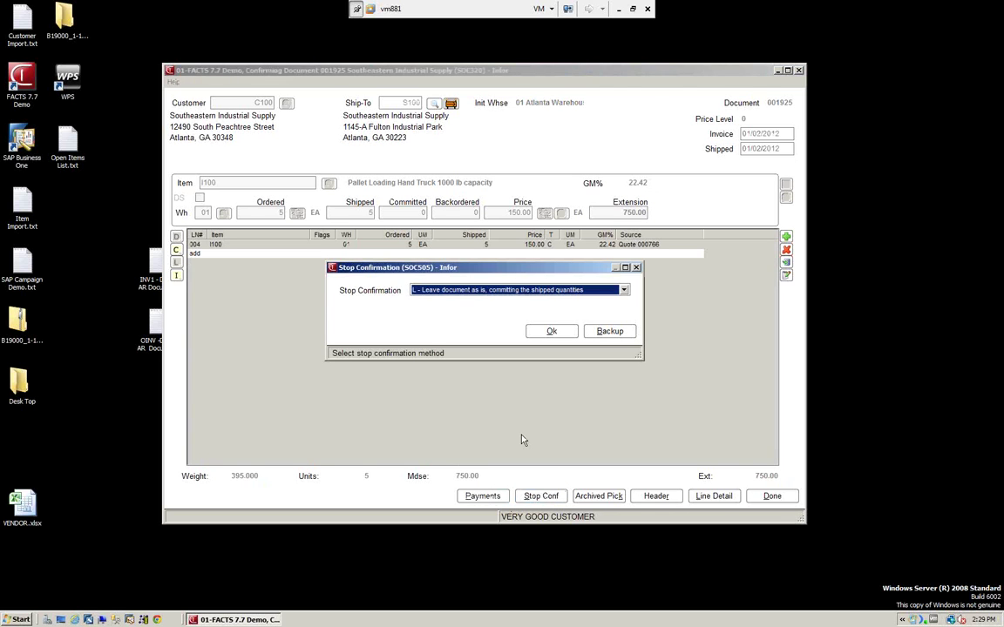
click(624, 290)
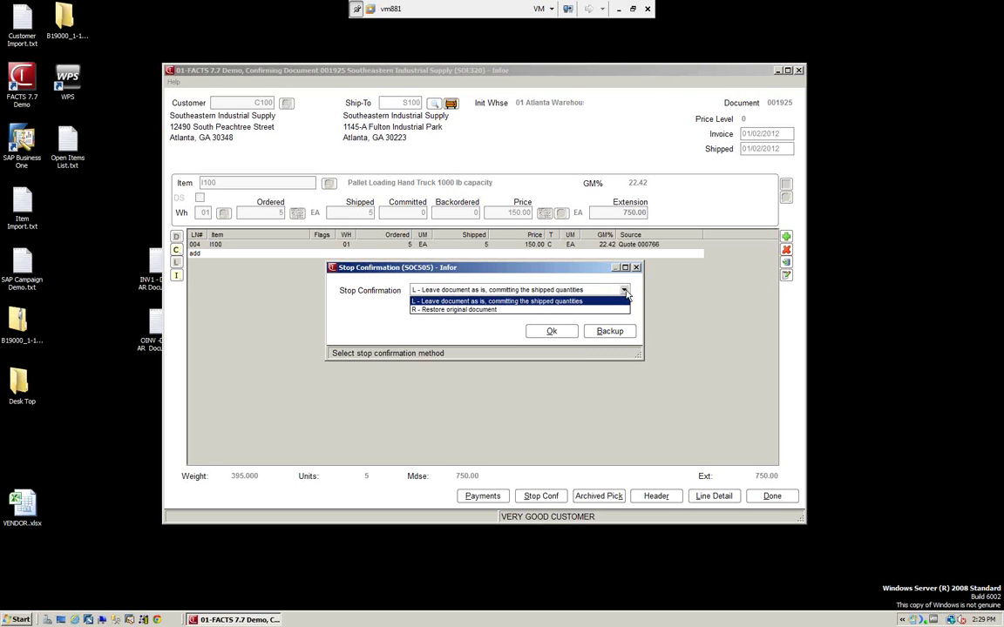
click(503, 310)
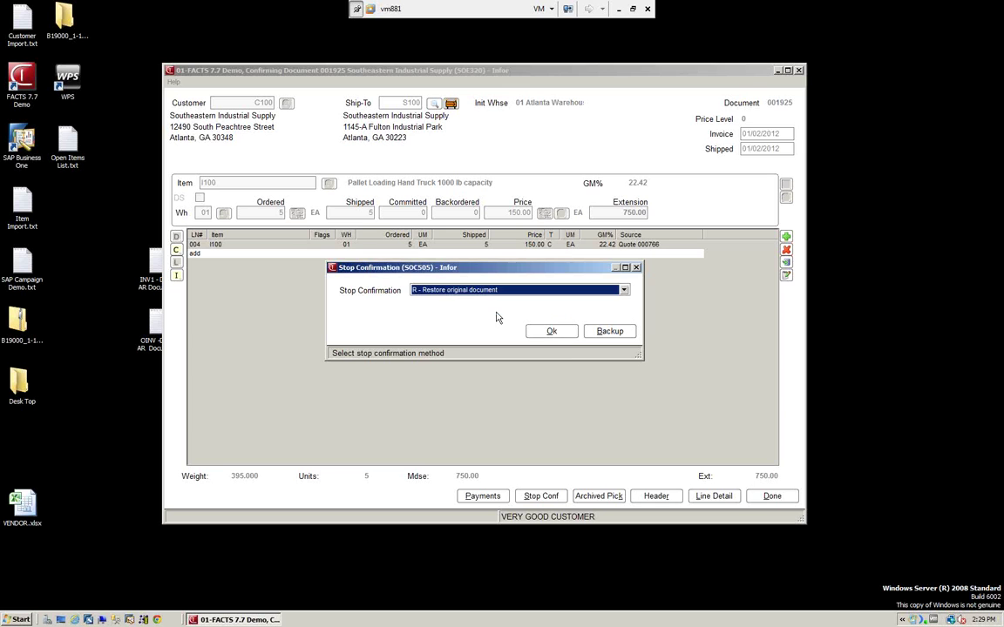
click(556, 336)
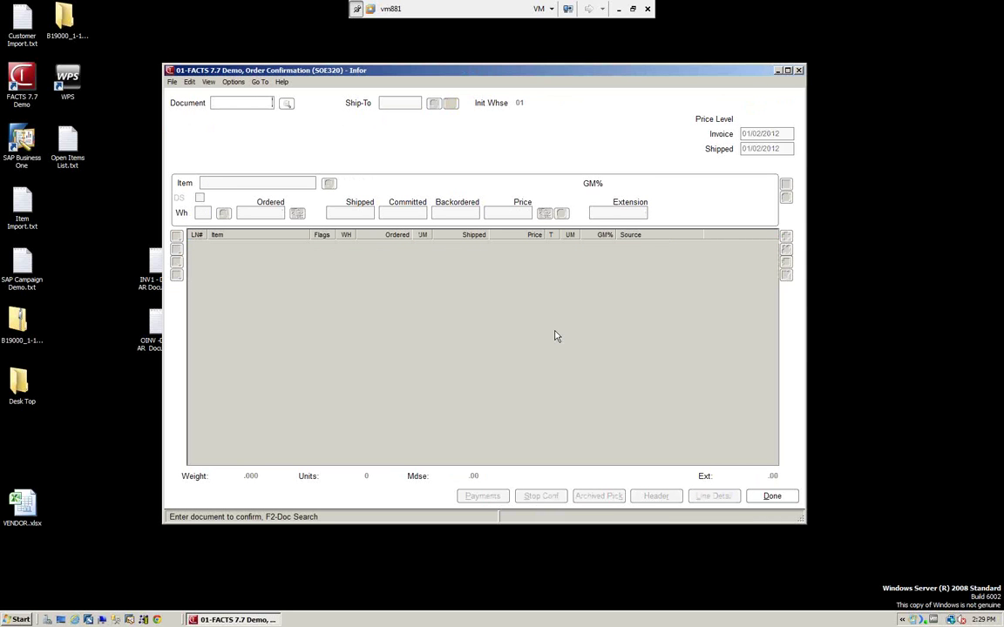
Step: Try to open the previously confirmed Southeastern Industrial Supply document in Order Confirmation by its document number
text(0031928)
key(Return)
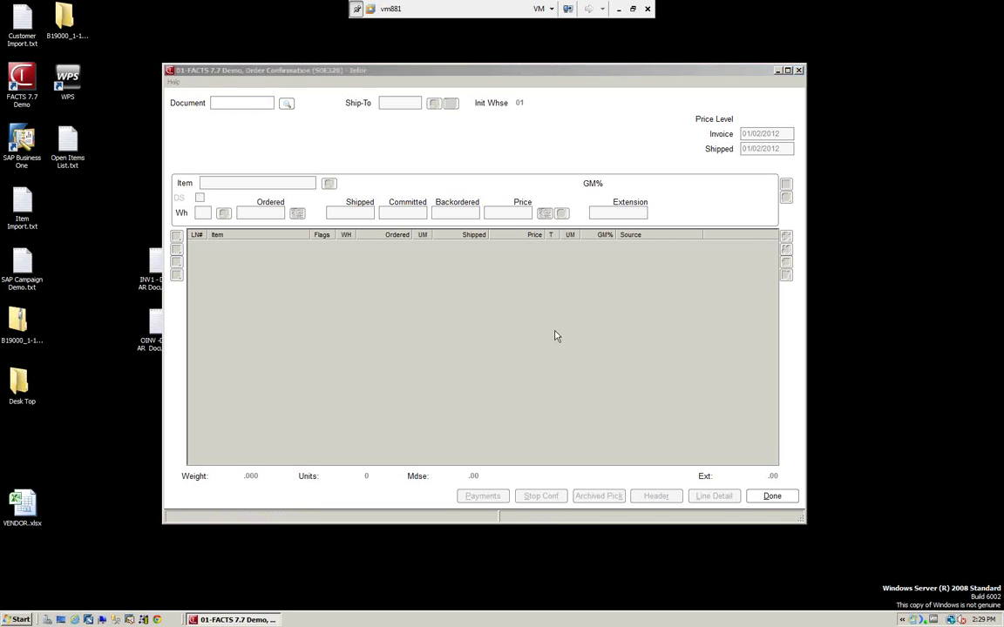
click(543, 336)
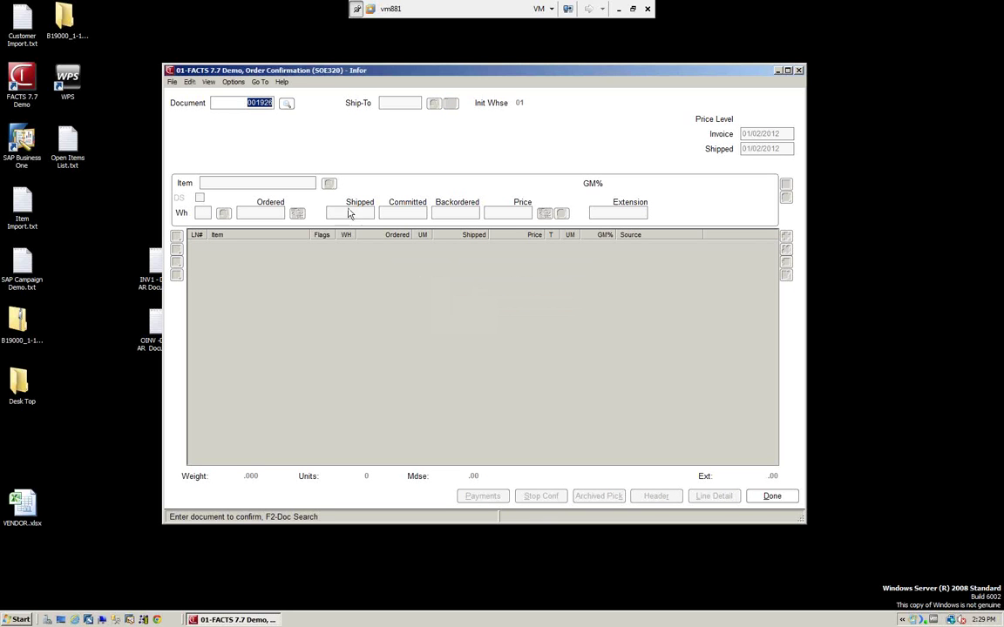
Step: Reopen the unprinted Southeastern Industrial Supply order for confirmation, assuming shipment of all committed quantities, and open its header detail
text(01925)
key(Return)
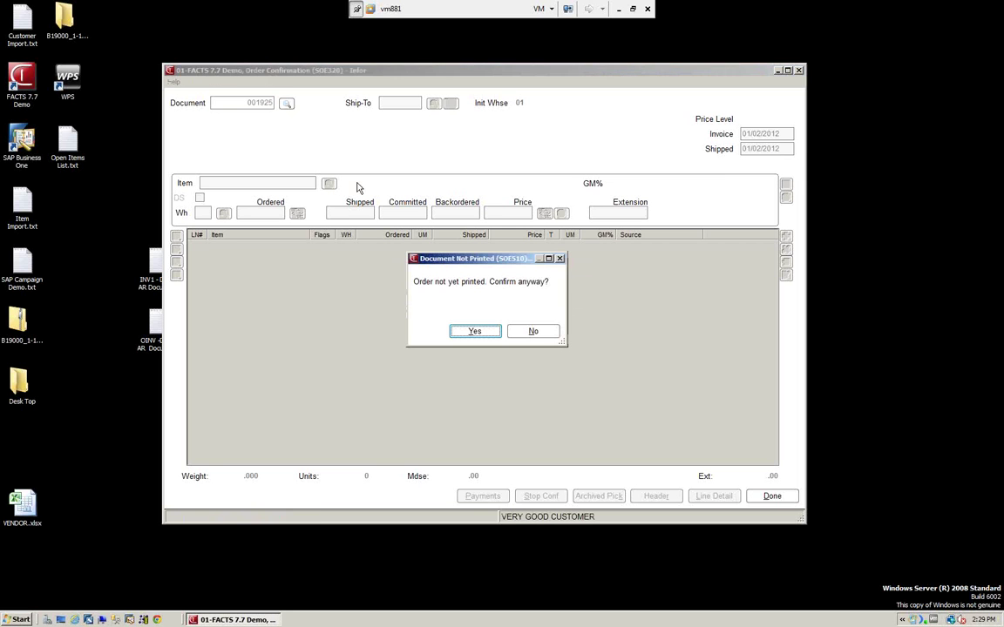
click(476, 336)
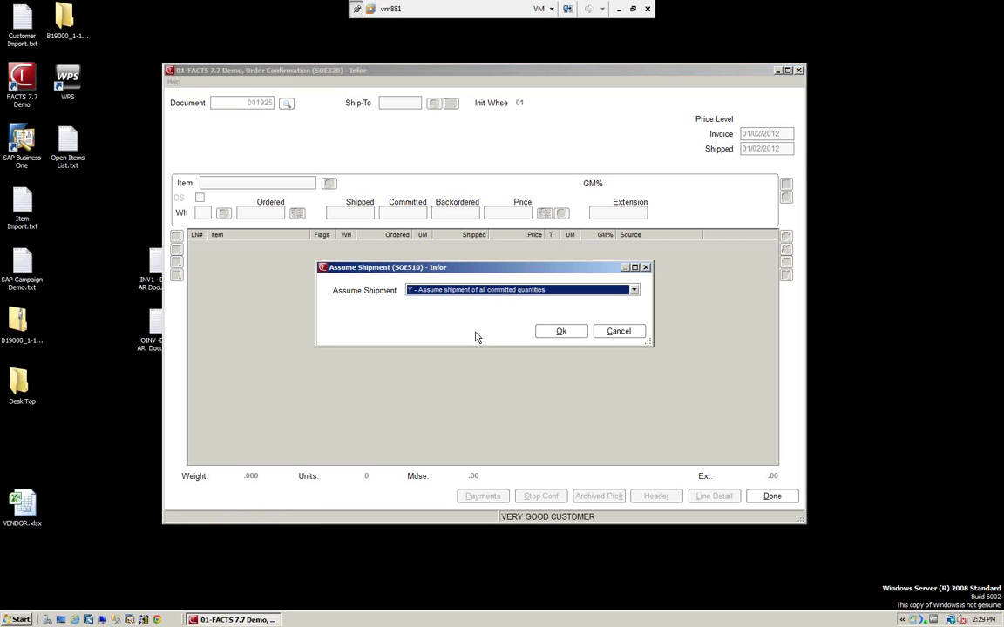
click(557, 334)
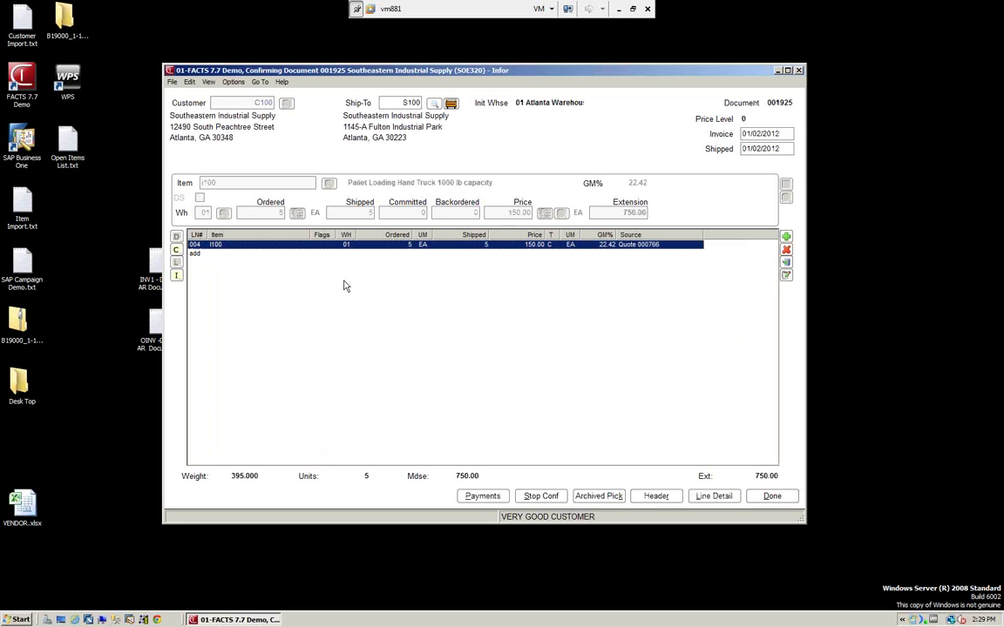
click(662, 504)
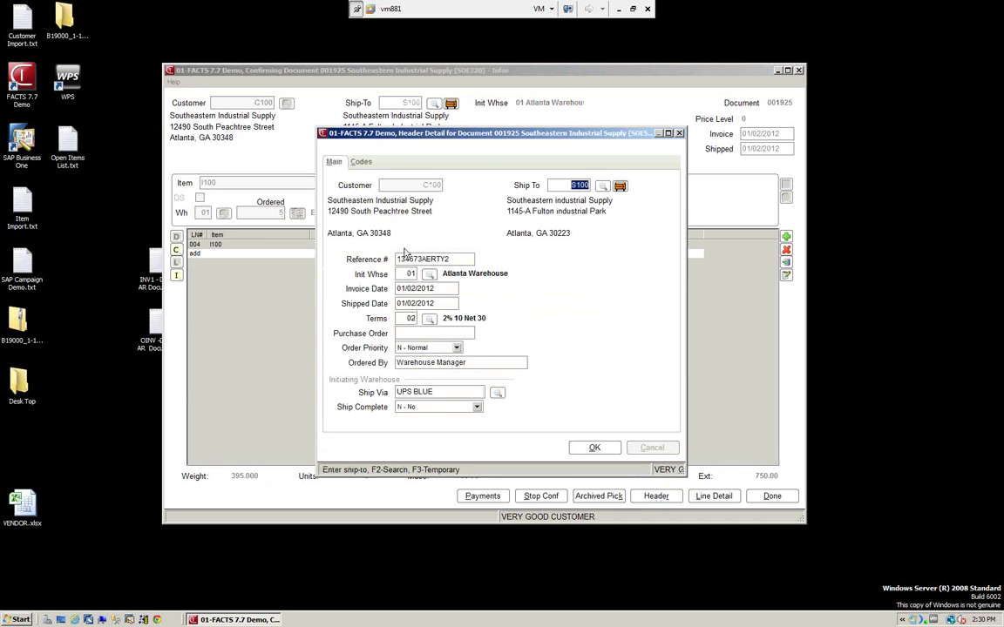
Step: Review the header's codes and the line detail of item I100, accepting the ordered quantity despite the lower availability
click(363, 164)
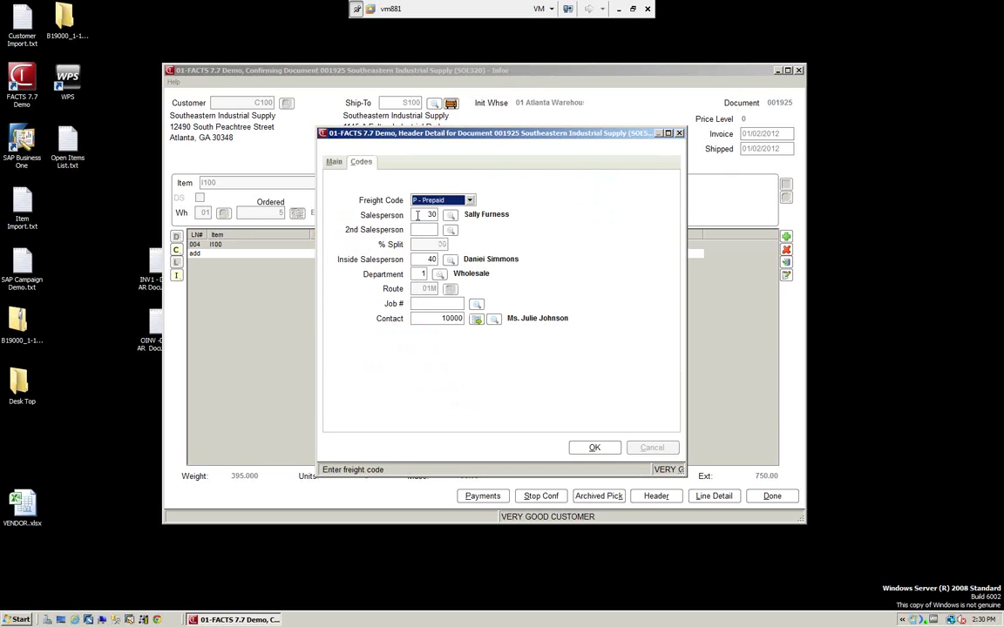
click(596, 447)
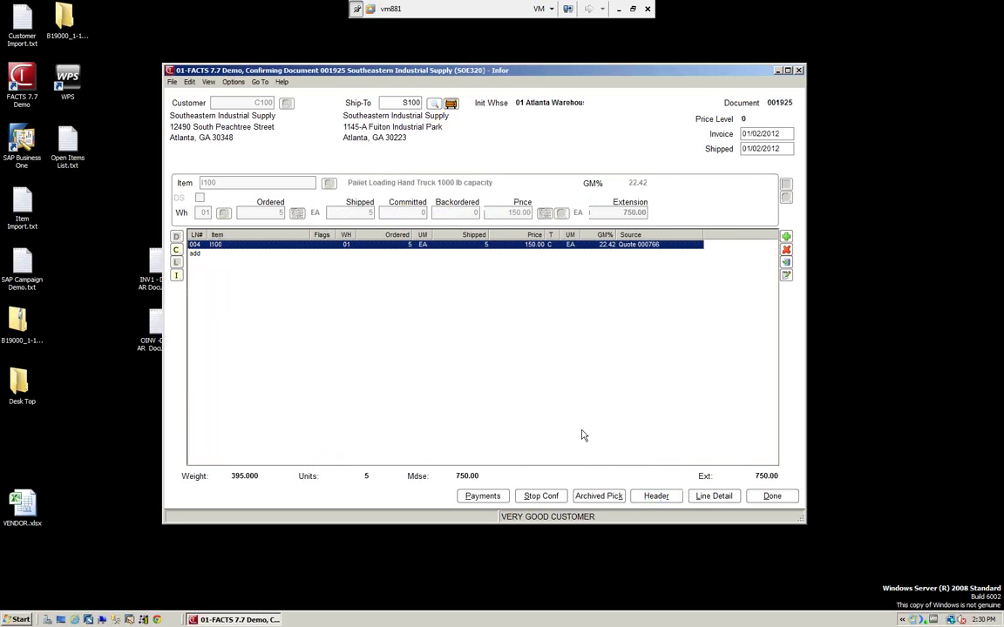
click(720, 497)
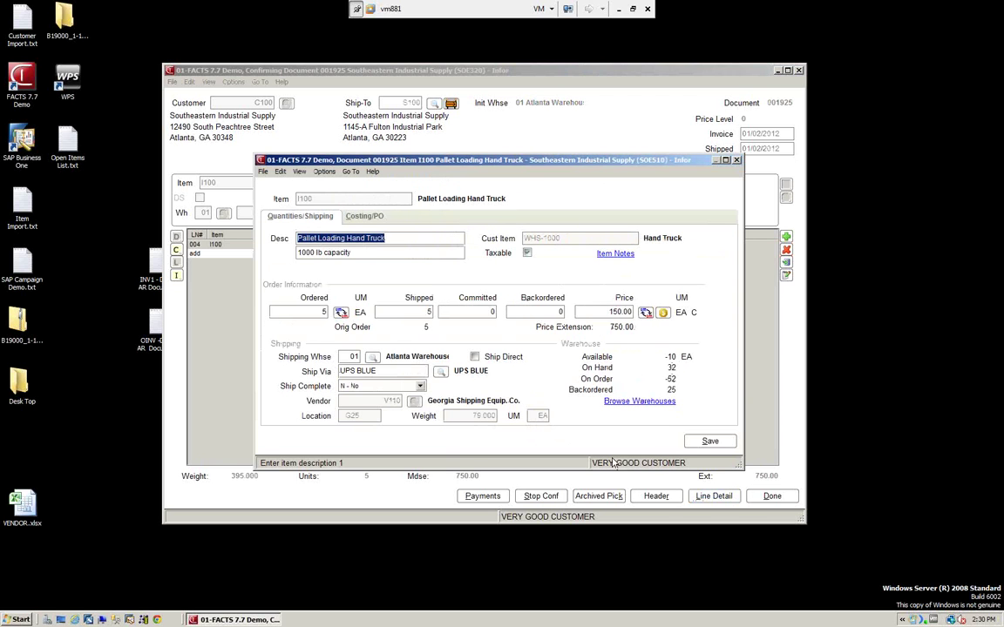
click(710, 442)
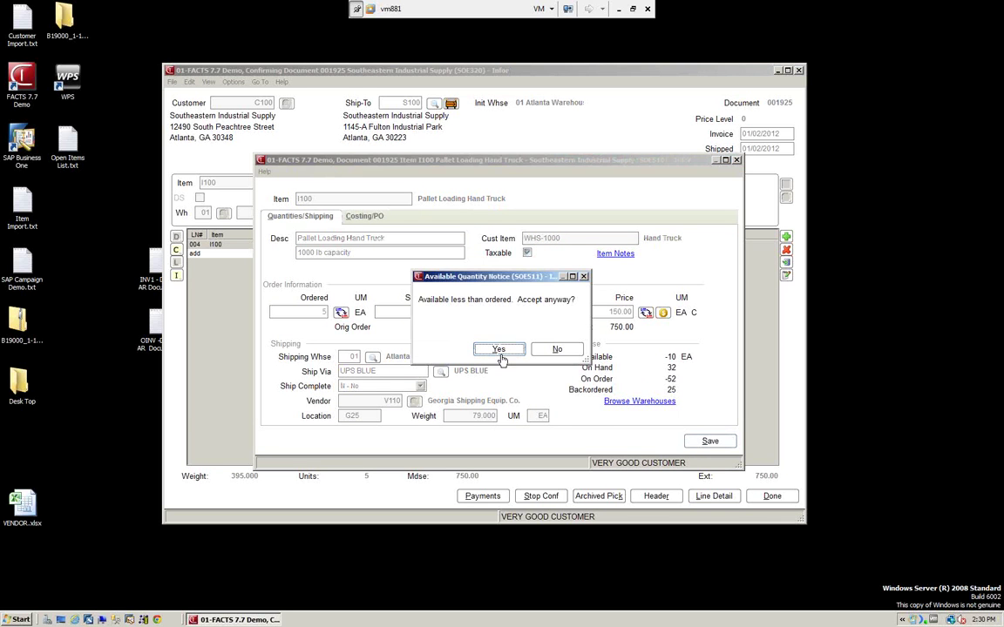
click(499, 350)
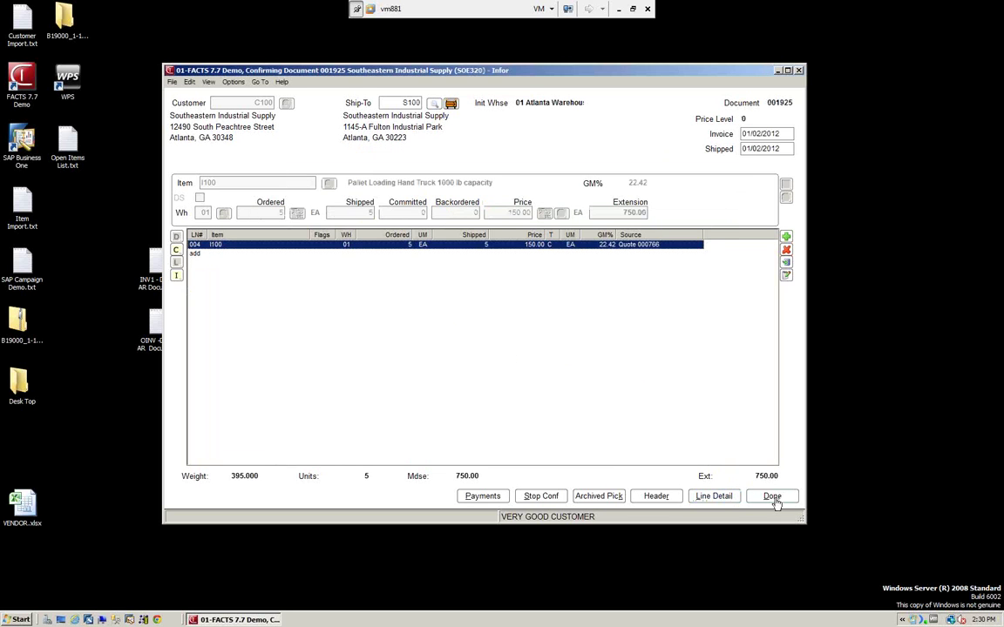
Step: Finish the order confirmation with the footer left as it is and choose to print the invoice now
click(773, 499)
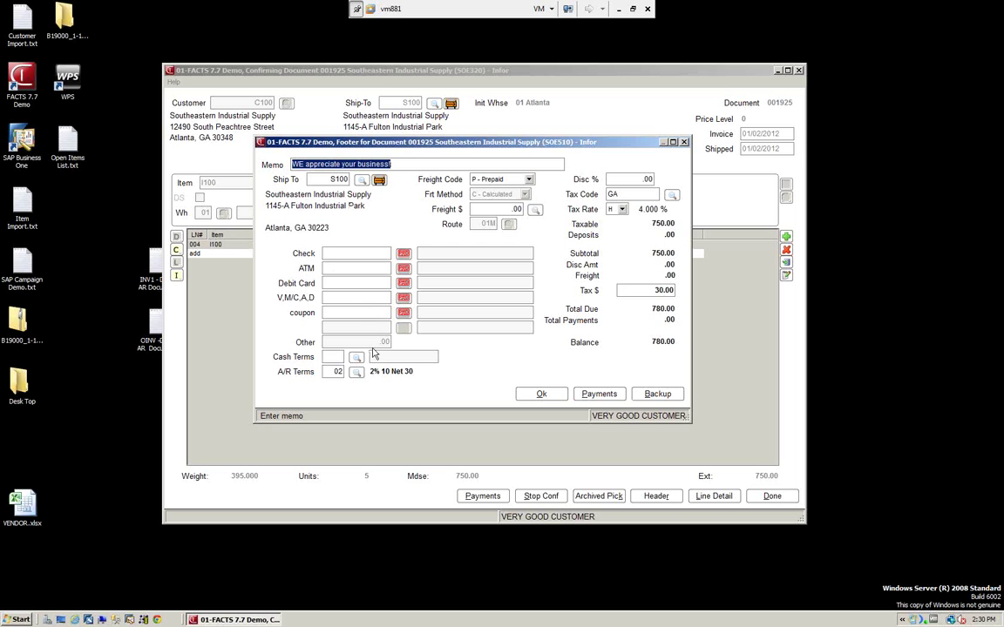
click(547, 395)
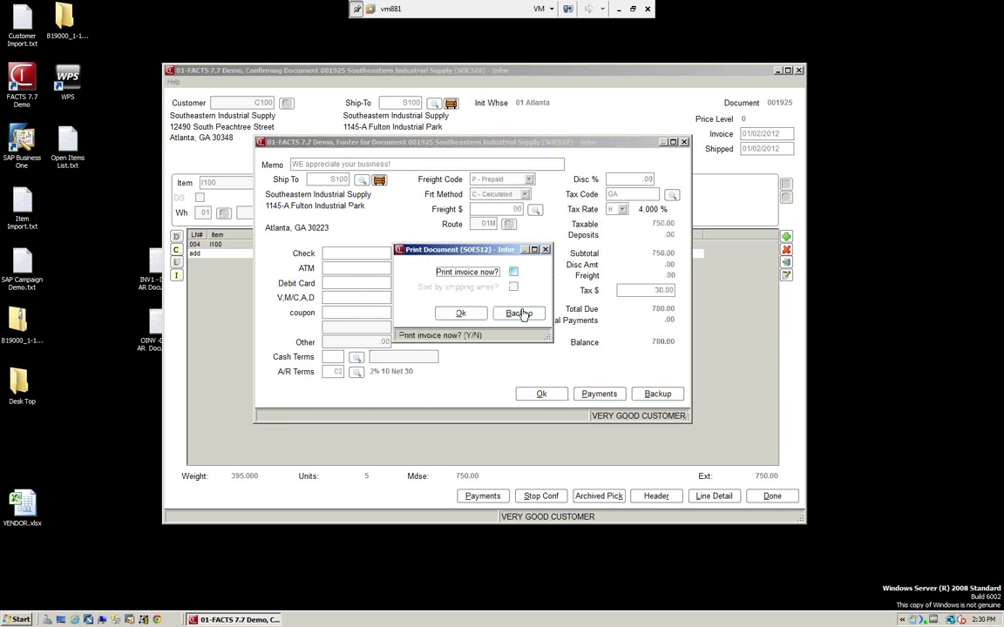
click(513, 272)
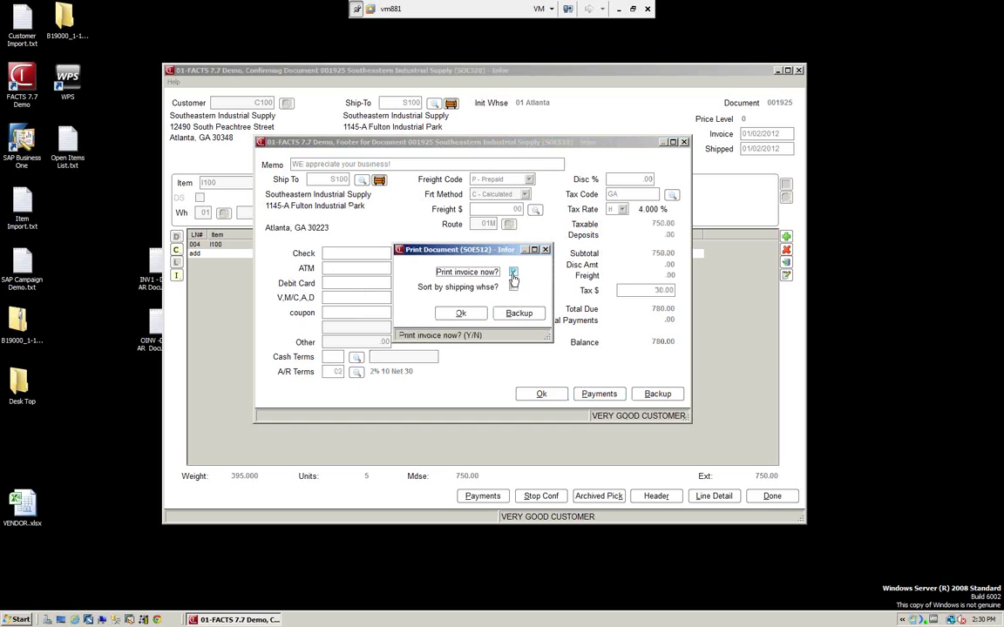
click(513, 273)
click(513, 272)
click(464, 313)
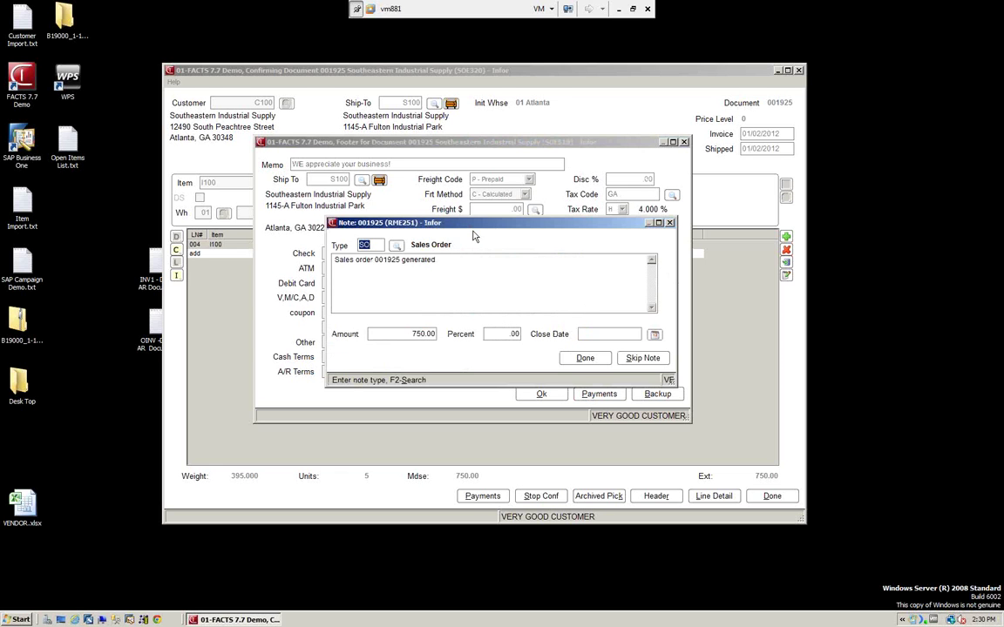
Step: Add a period to the Sales Order note's text and save the note
click(437, 287)
text(.)
click(586, 359)
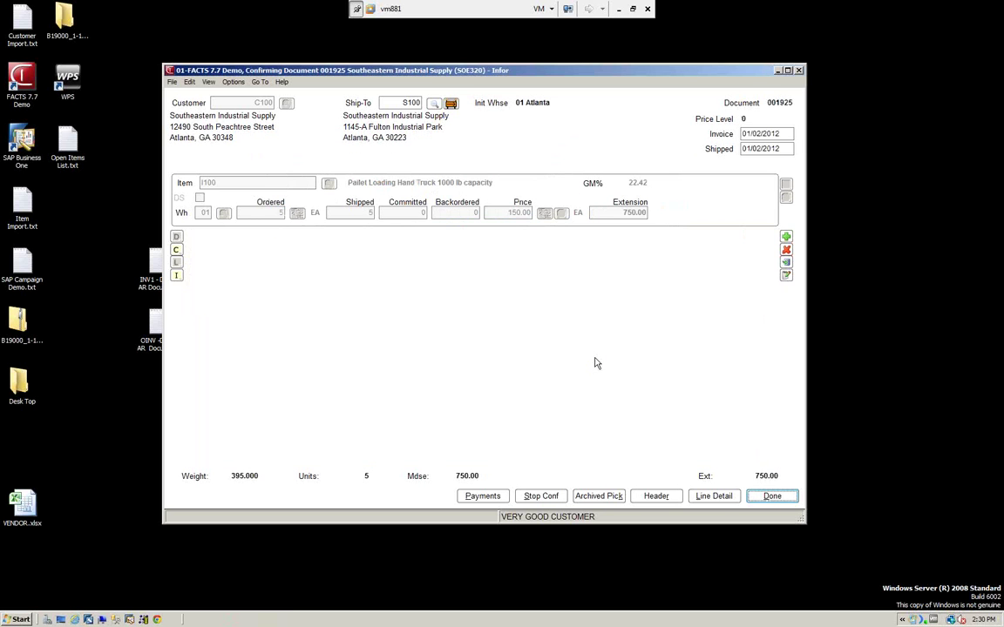
Step: Print the invoice using print option 0
key(Return)
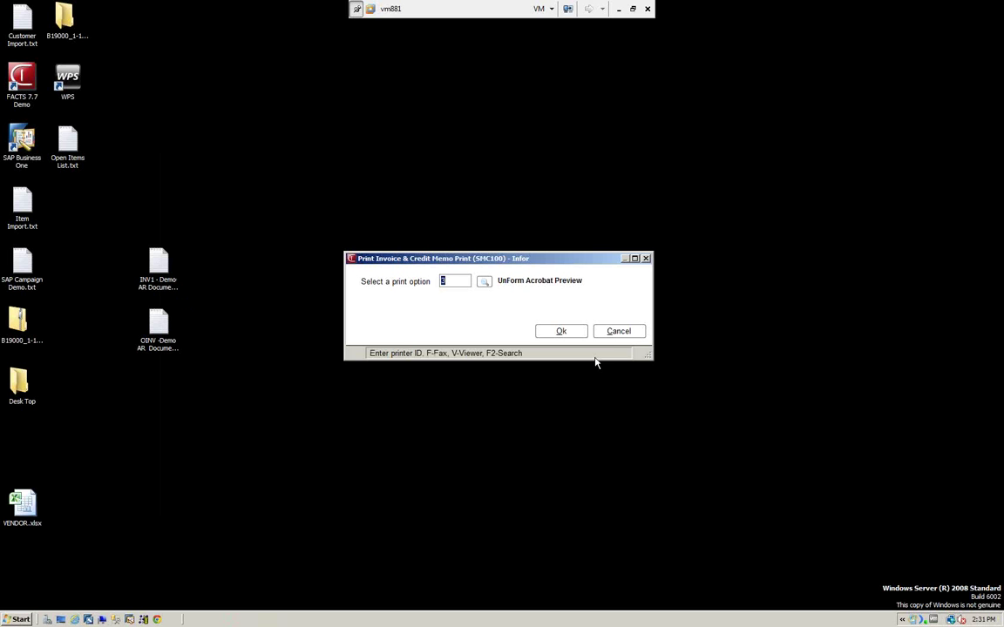
text(0)
click(563, 332)
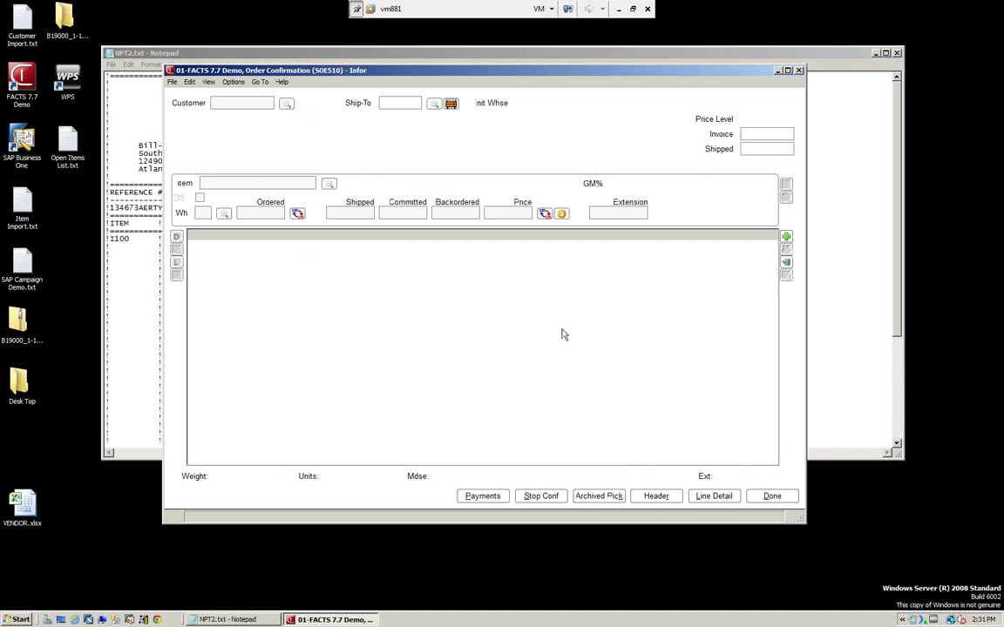
Step: View the printed Southeastern Industrial Supply invoice in Notepad, close it and exit Order Confirmation
click(841, 160)
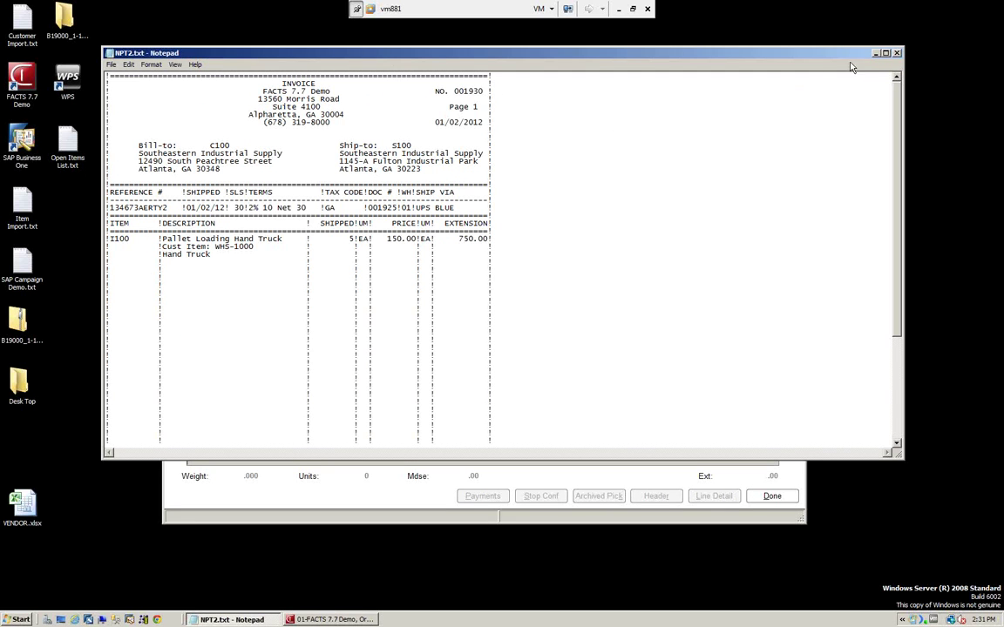
click(897, 54)
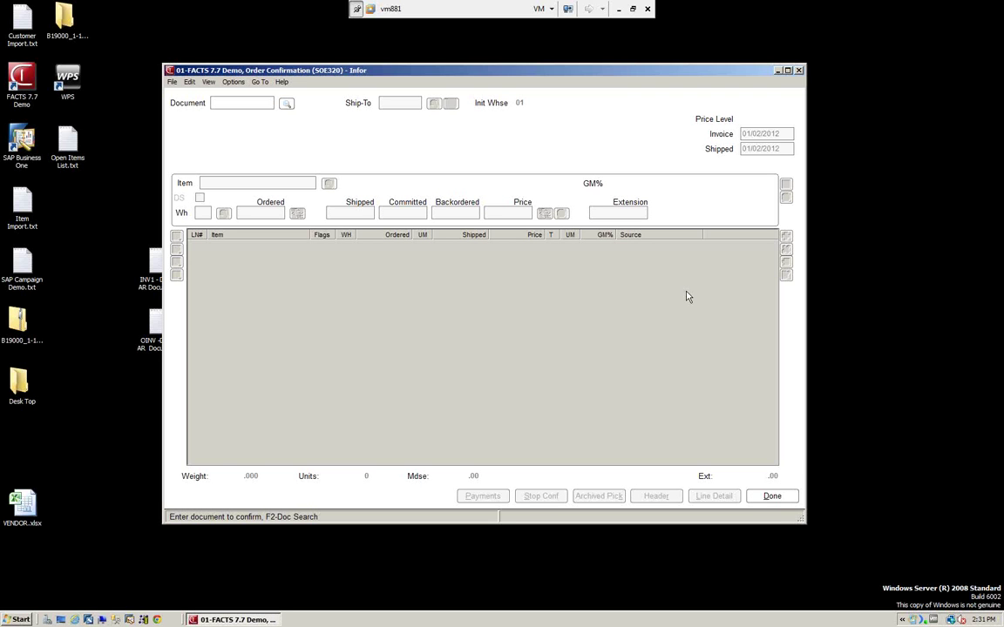
click(772, 496)
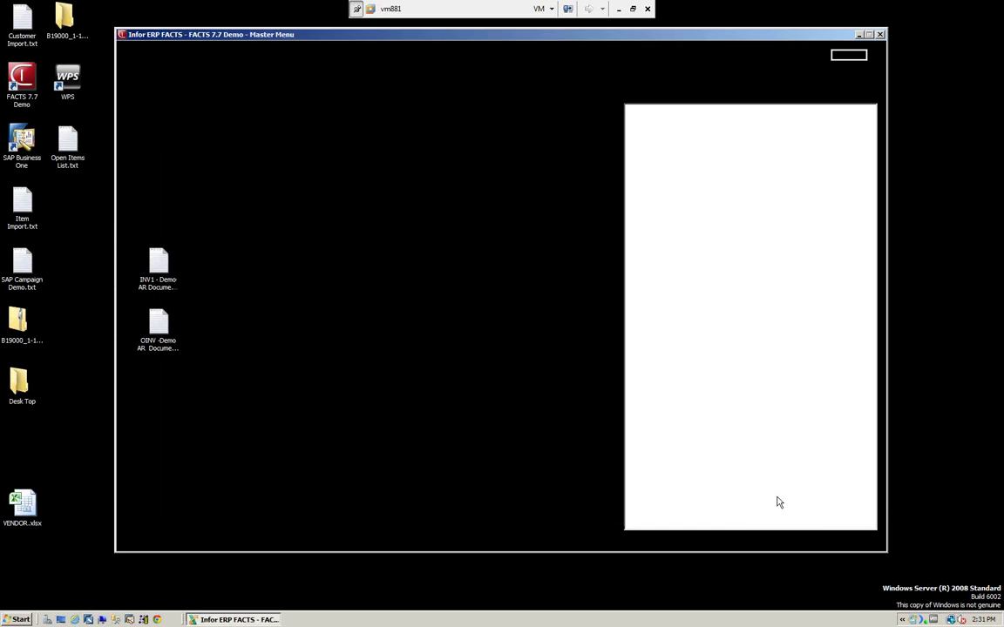